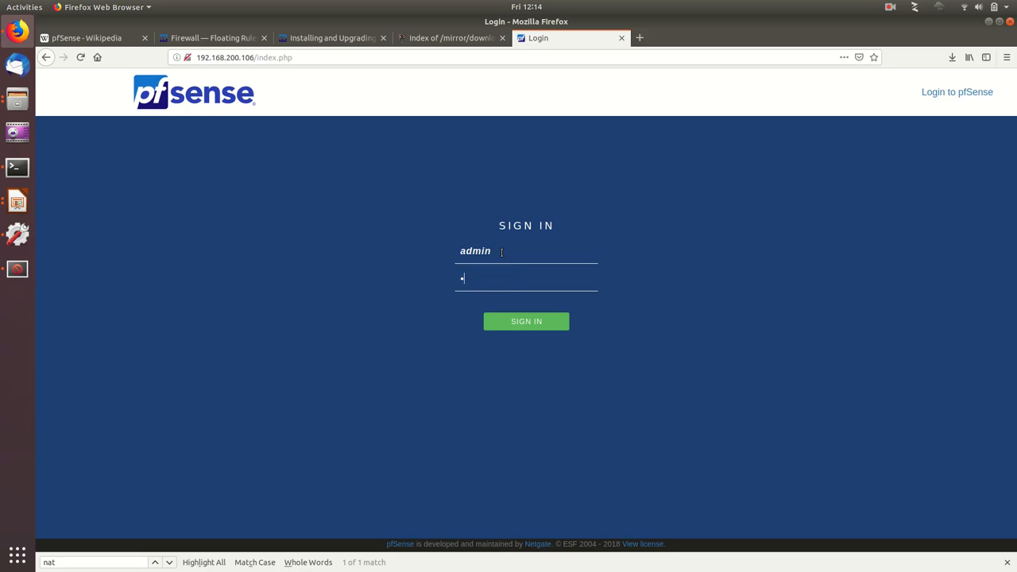
Step: Sign in as admin and review the dashboard's system information, resource usage and WAN interface address
key(Return)
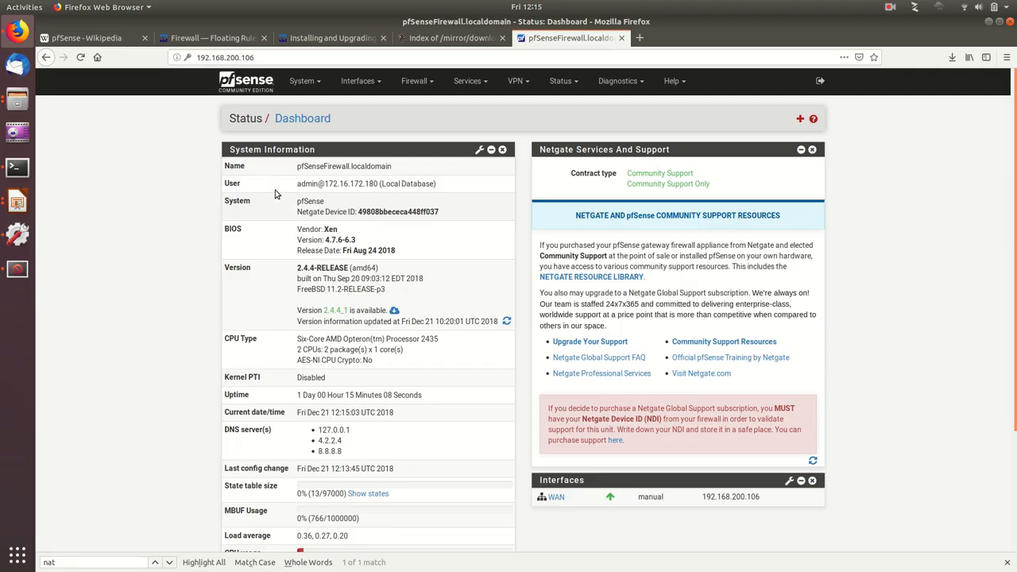
double_click(330, 229)
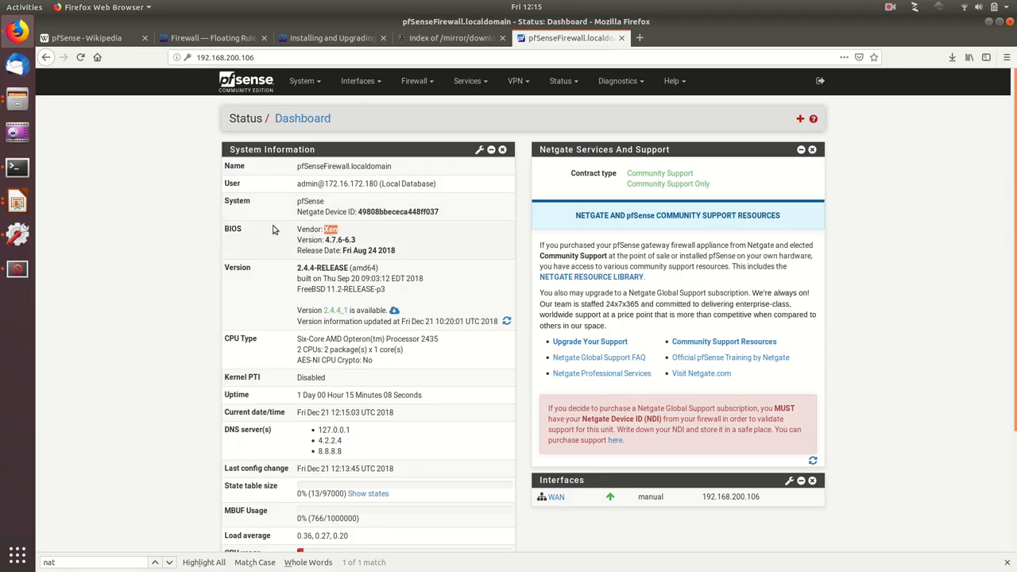
scroll(164, 252, down, 1)
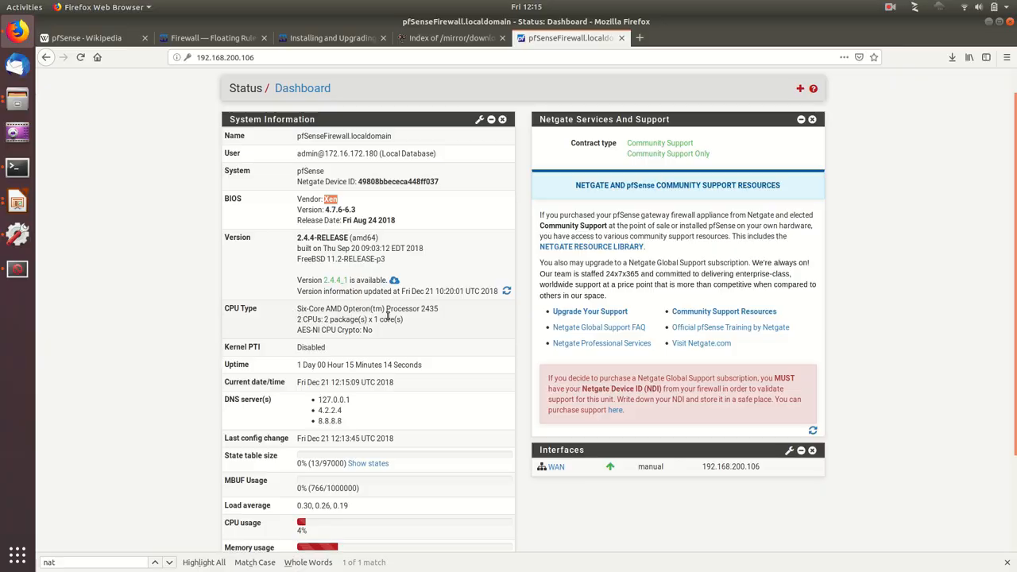
drag(298, 310, 384, 319)
click(411, 320)
scroll(419, 319, down, 2)
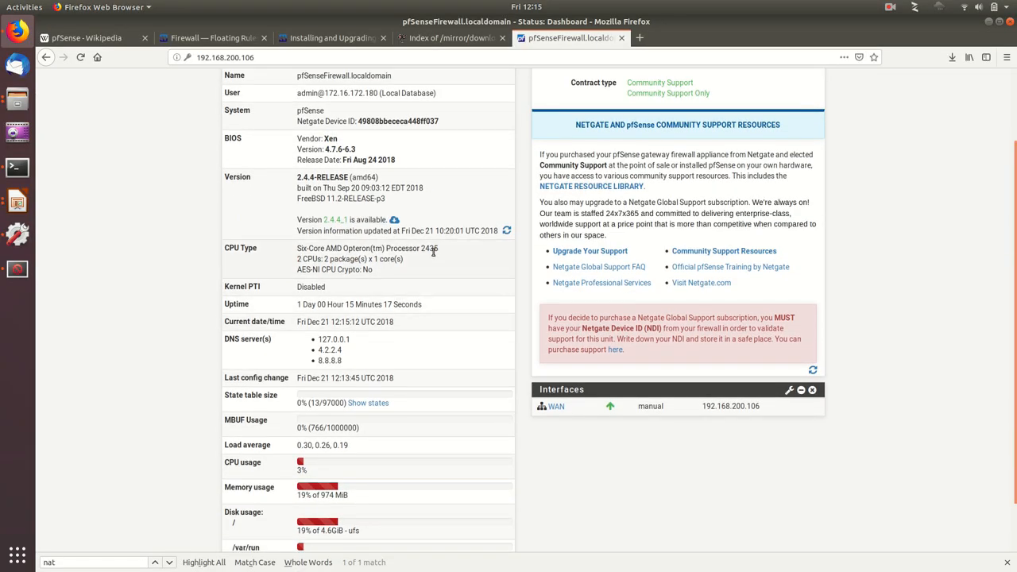
scroll(159, 285, down, 2)
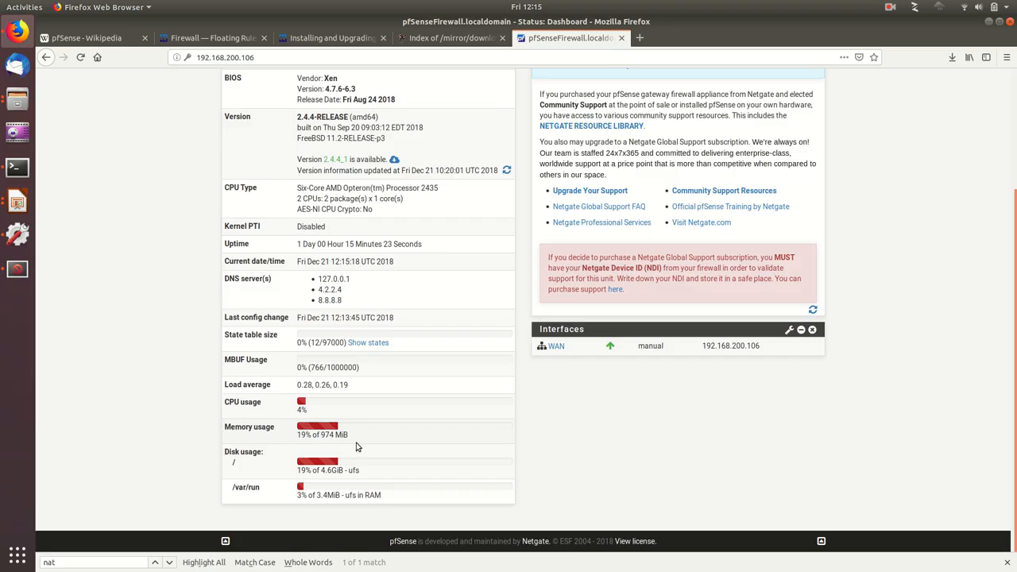
scroll(356, 447, up, 4)
scroll(342, 449, down, 4)
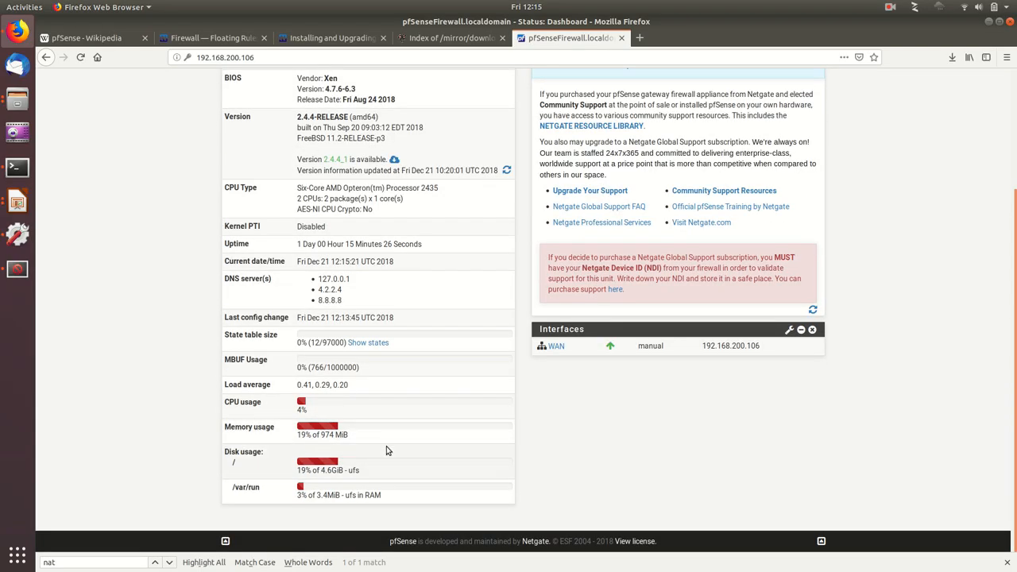
scroll(386, 451, up, 4)
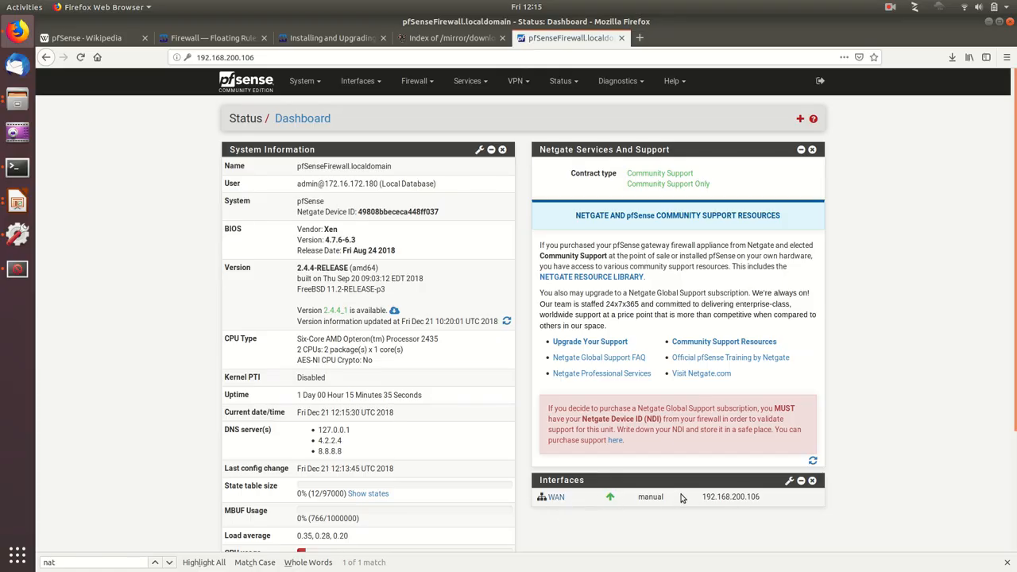
drag(699, 499, 767, 501)
click(731, 500)
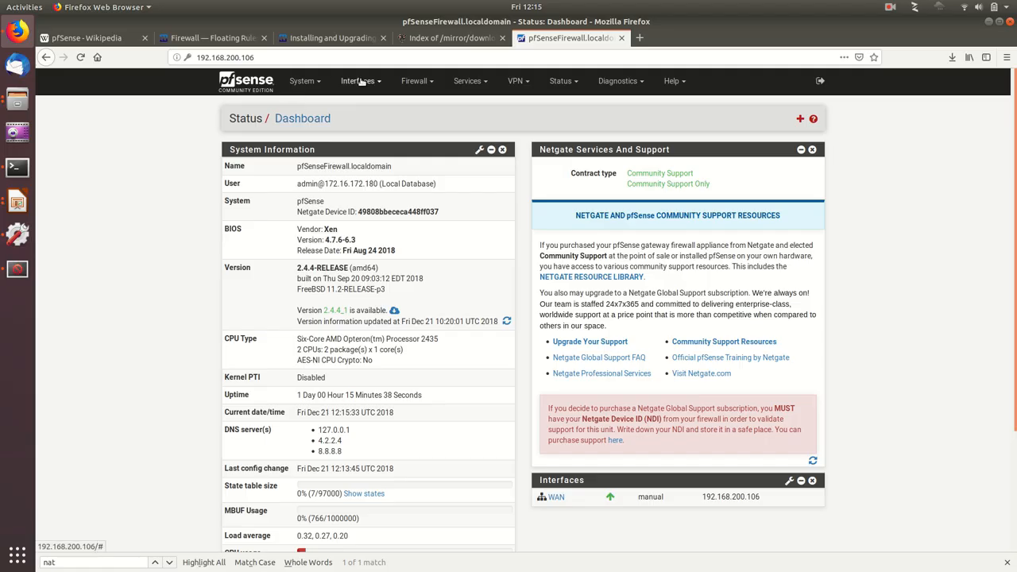
Step: Open the system routing settings and look through the gateways, gateway groups and static routes
click(302, 81)
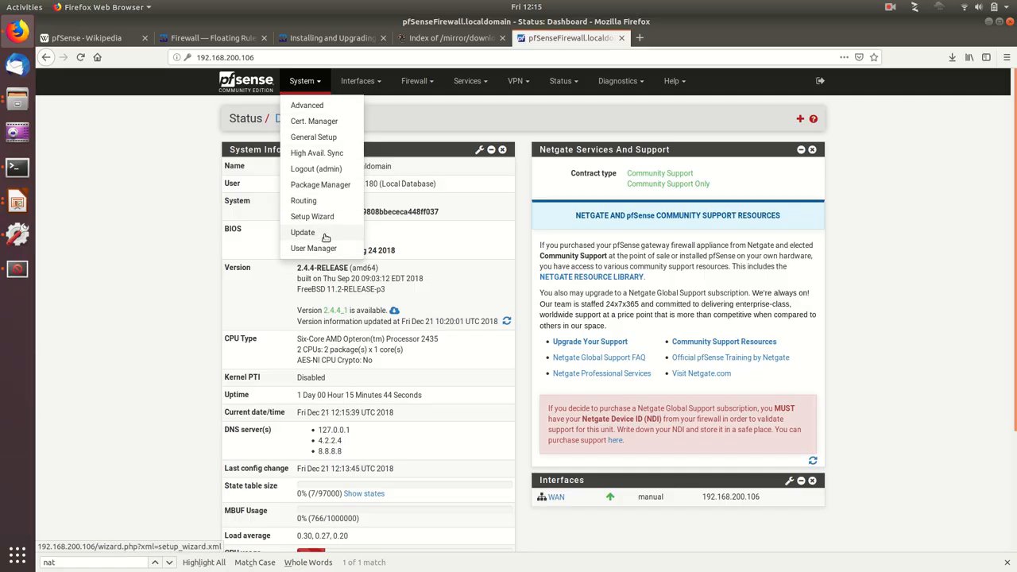
click(304, 201)
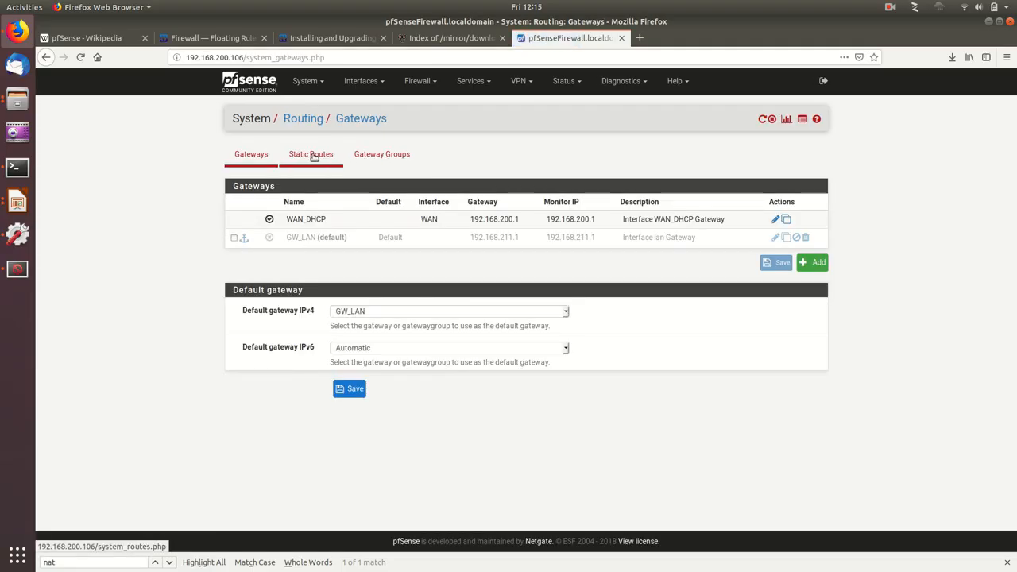
click(376, 153)
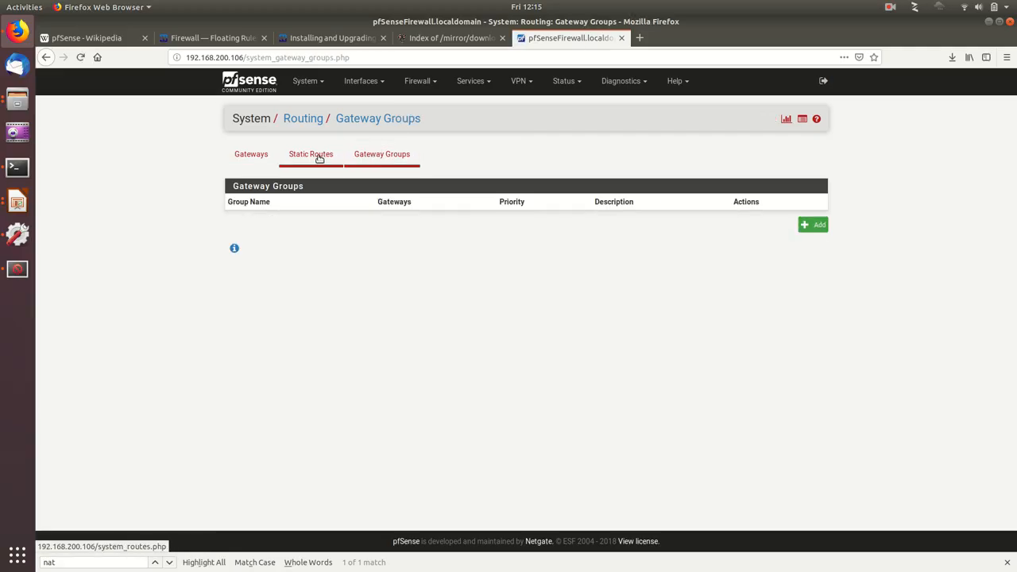
click(318, 159)
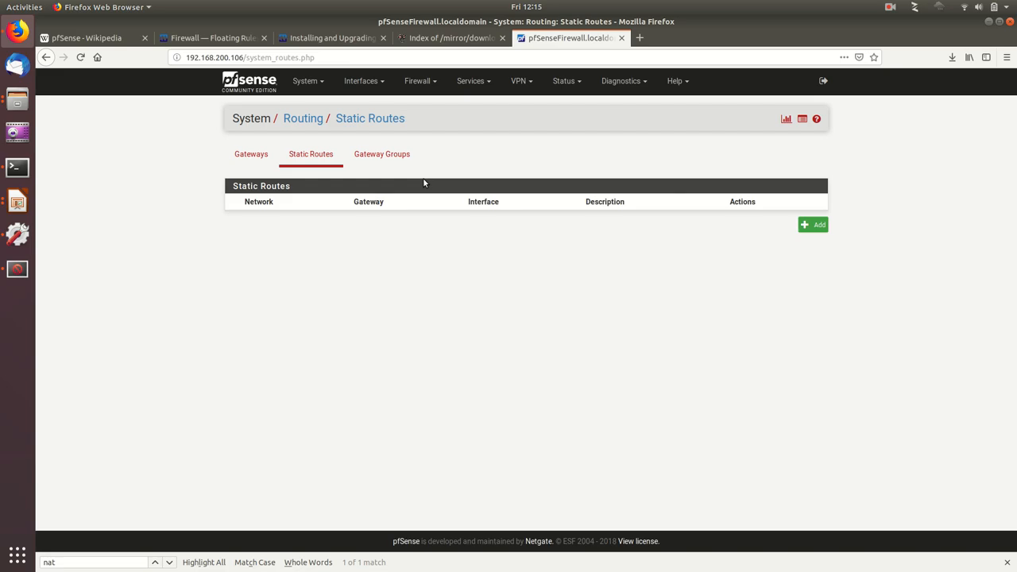
click(265, 154)
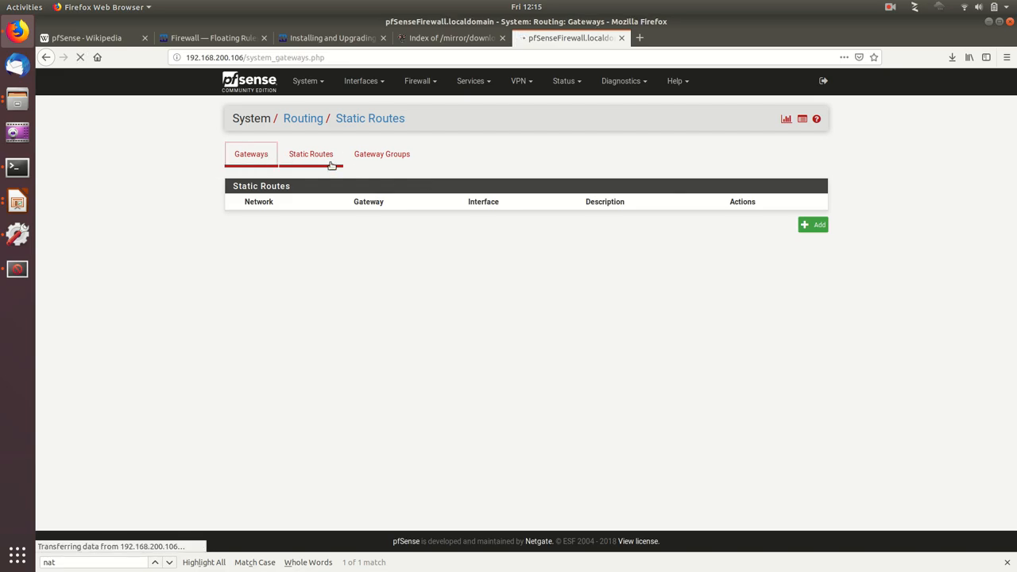
Step: Open the pfSense Setup Wizard and advance from its welcome page to step 1
click(309, 83)
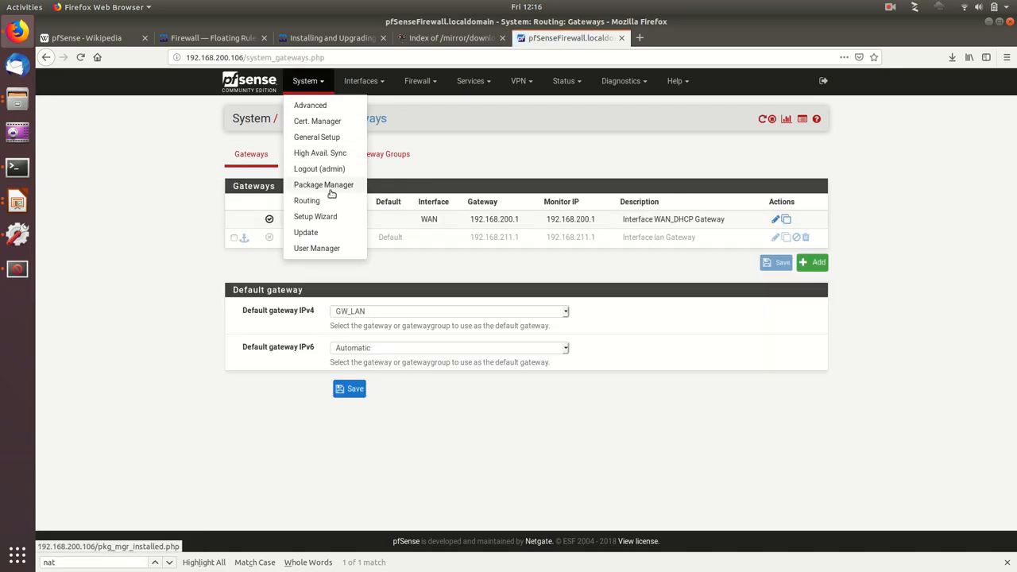
click(316, 217)
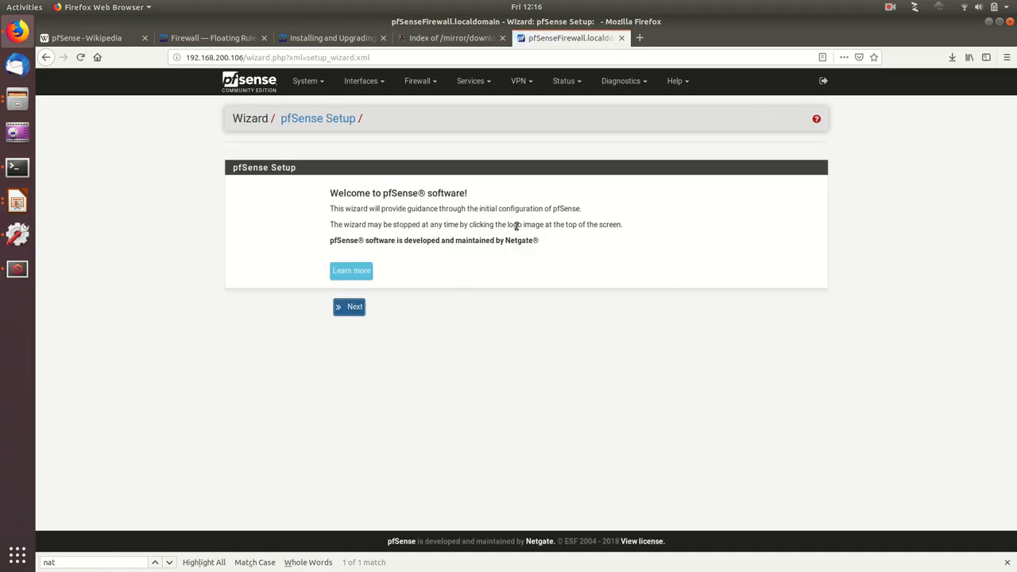
click(348, 307)
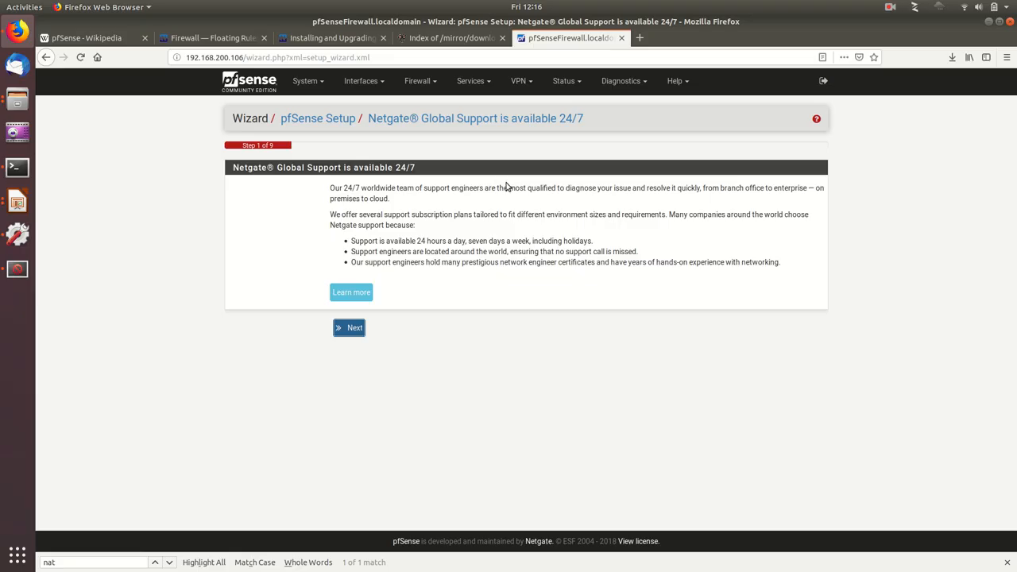
Step: Check for a system update on the Latest stable version (2.4.x) branch, and view the User Manager's user list
click(305, 81)
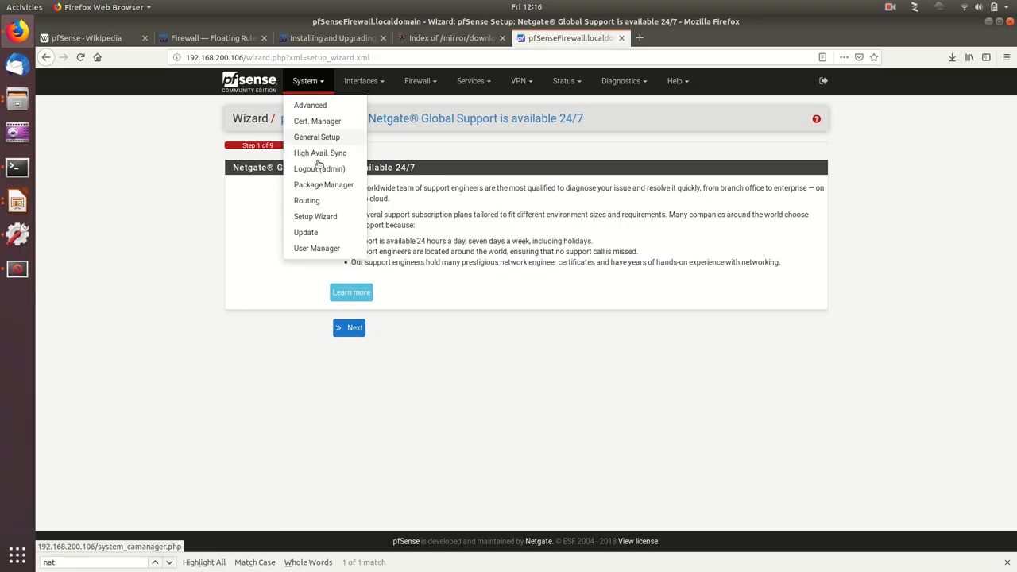
click(306, 232)
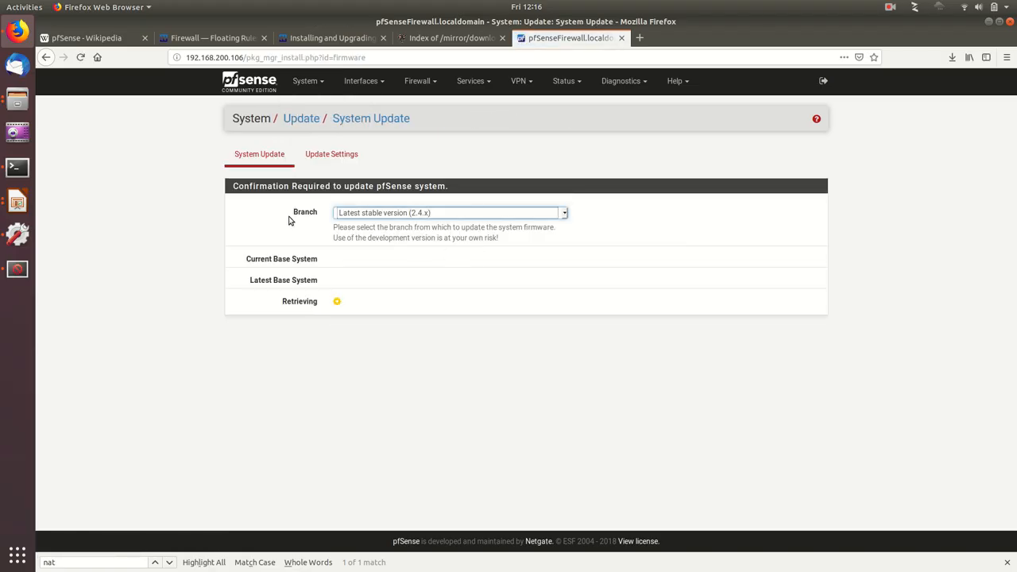
click(414, 214)
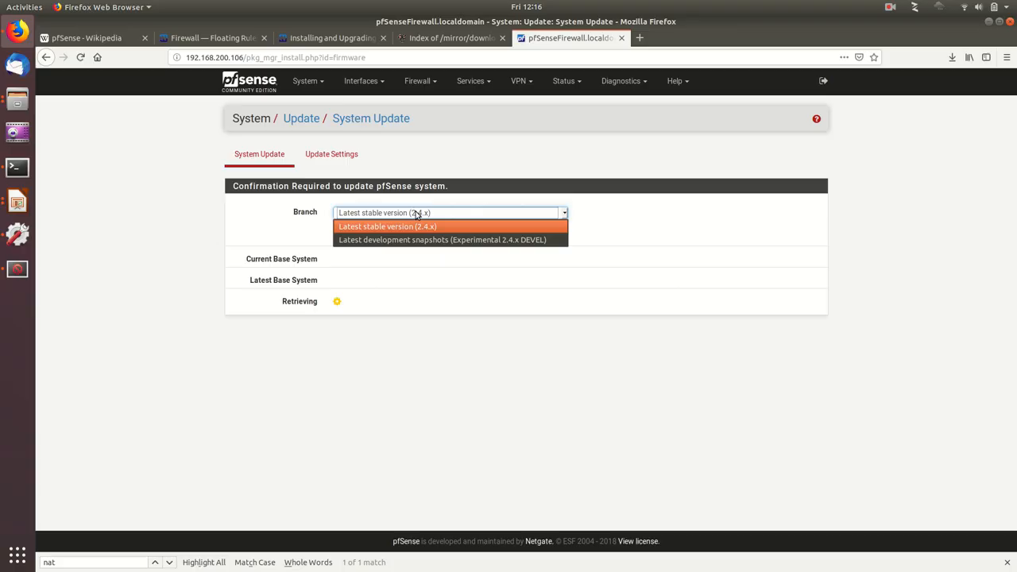
click(419, 224)
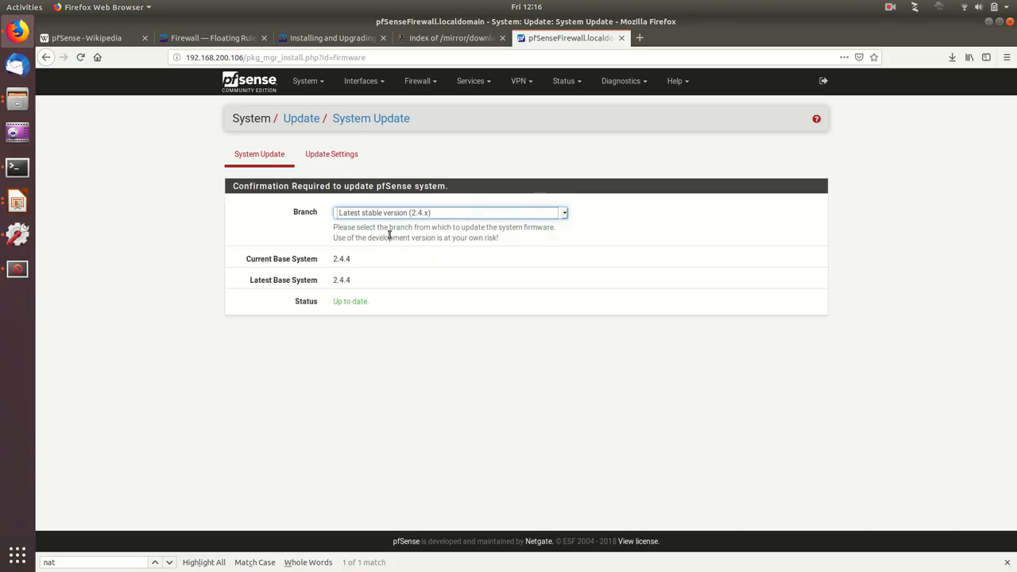
click(301, 81)
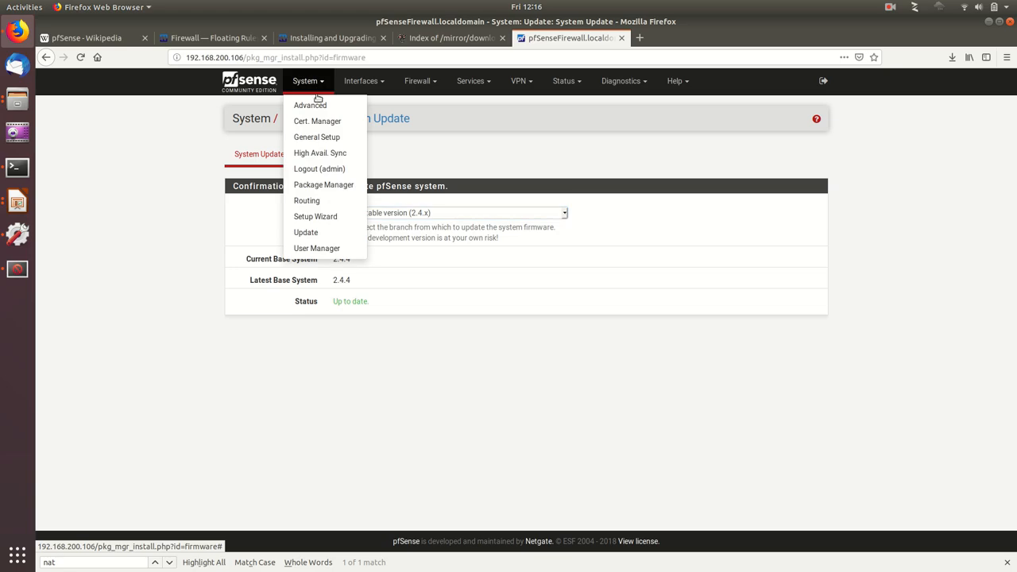
click(316, 248)
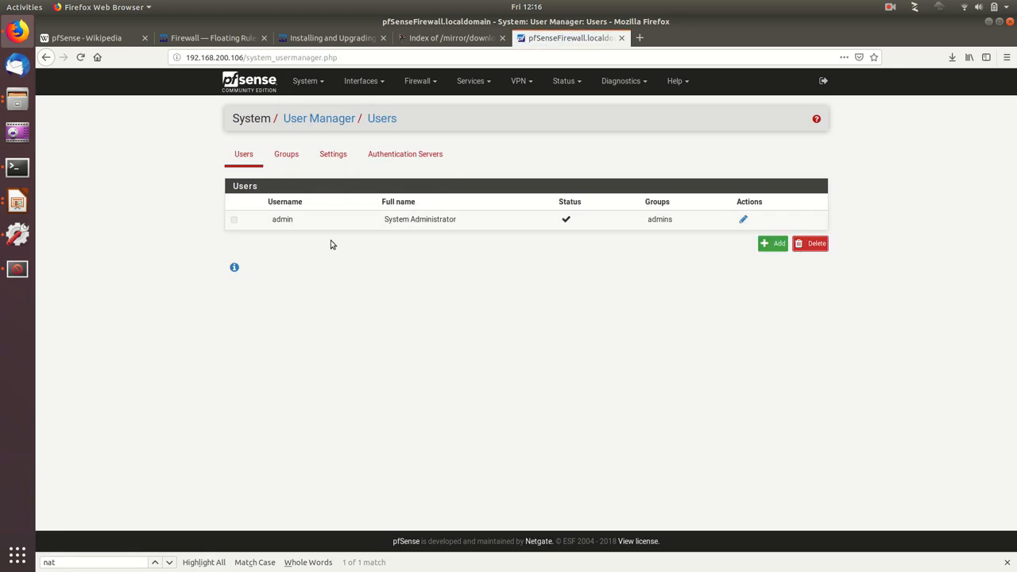
Step: Open the interface assignments and inspect the available network ports that can be added
click(356, 86)
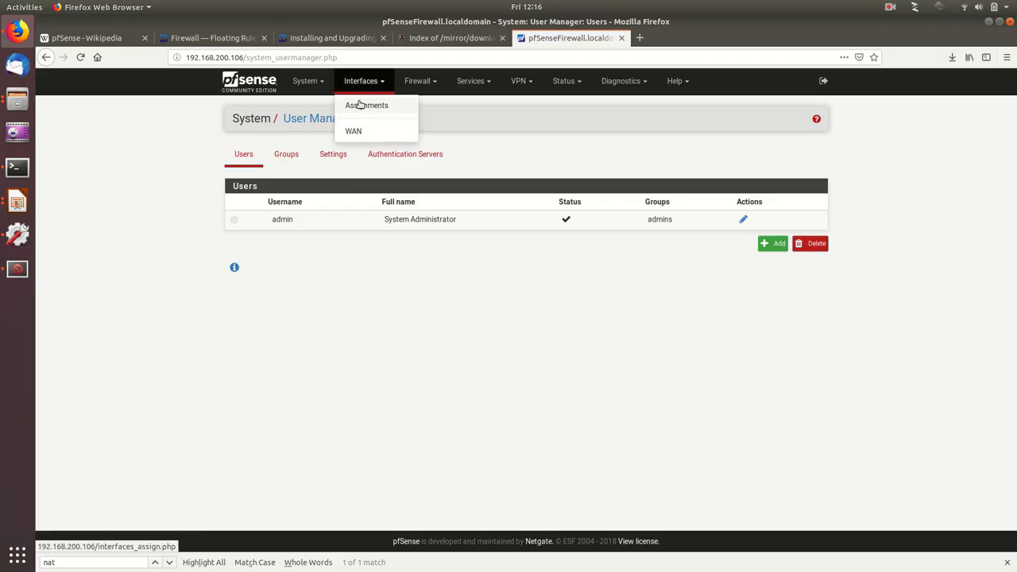
click(360, 104)
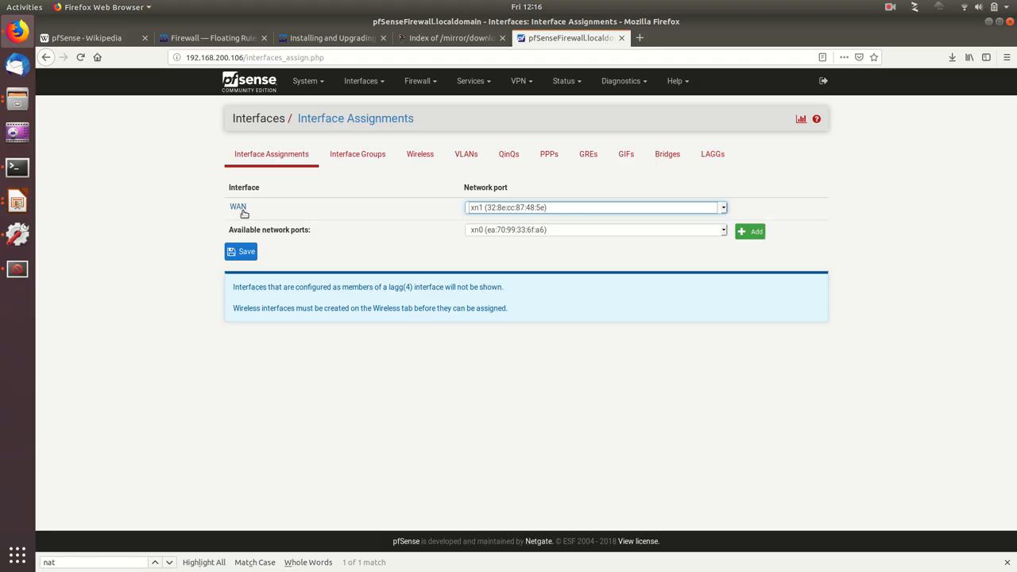
click(502, 231)
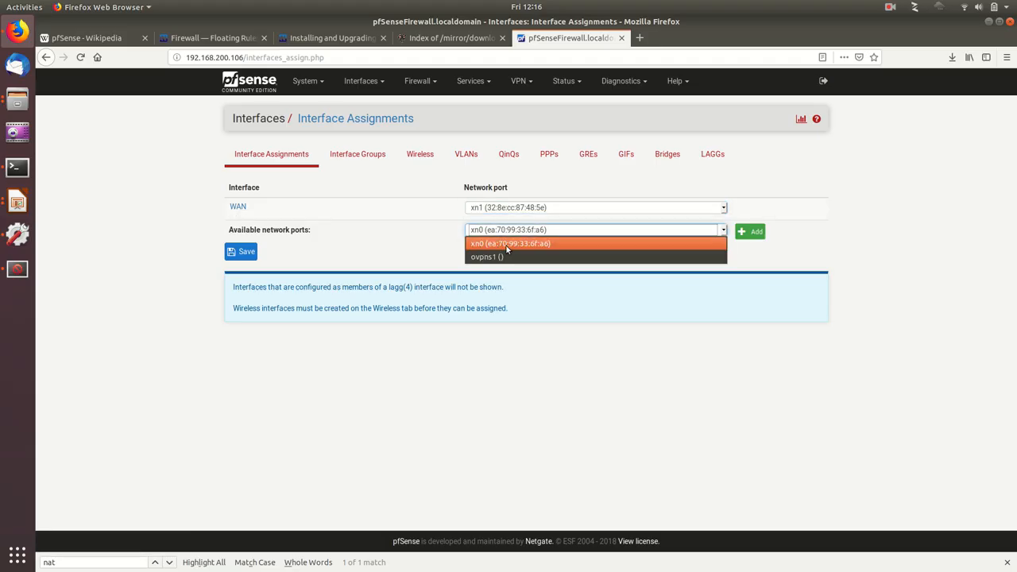
click(446, 246)
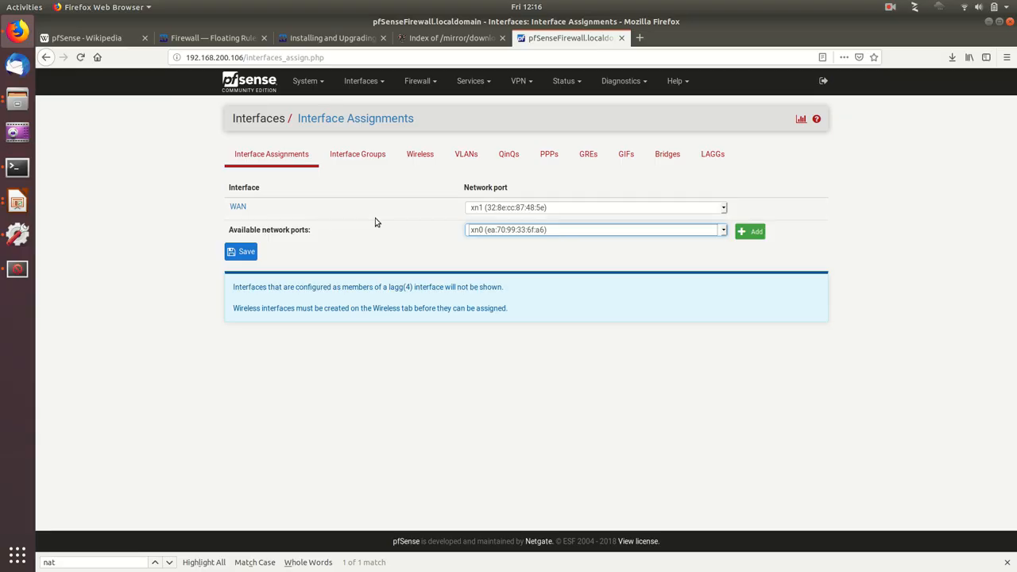
Step: Look through the LAGG, GRE, QinQ, VLAN and wireless interface pages
click(713, 154)
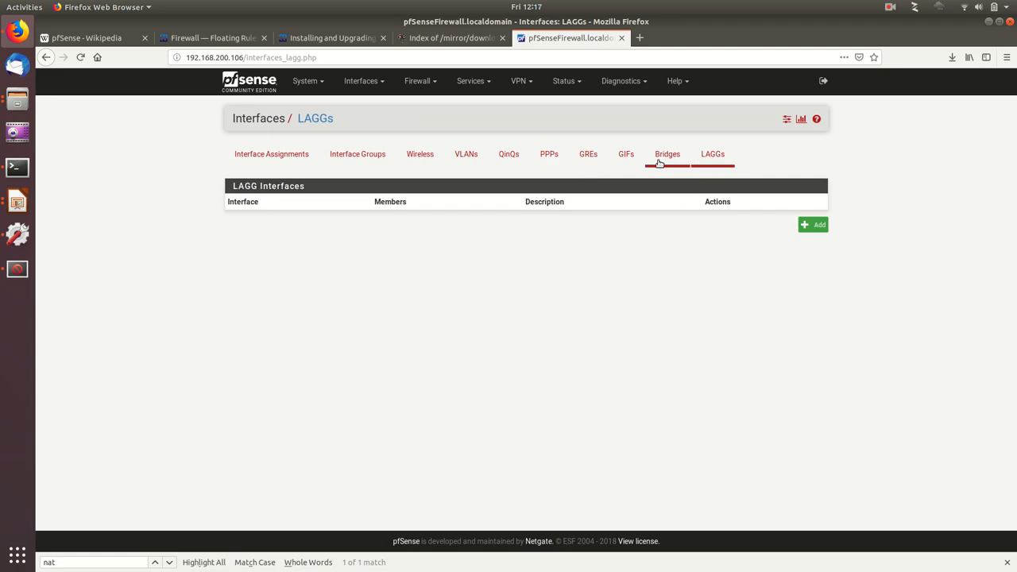
click(587, 159)
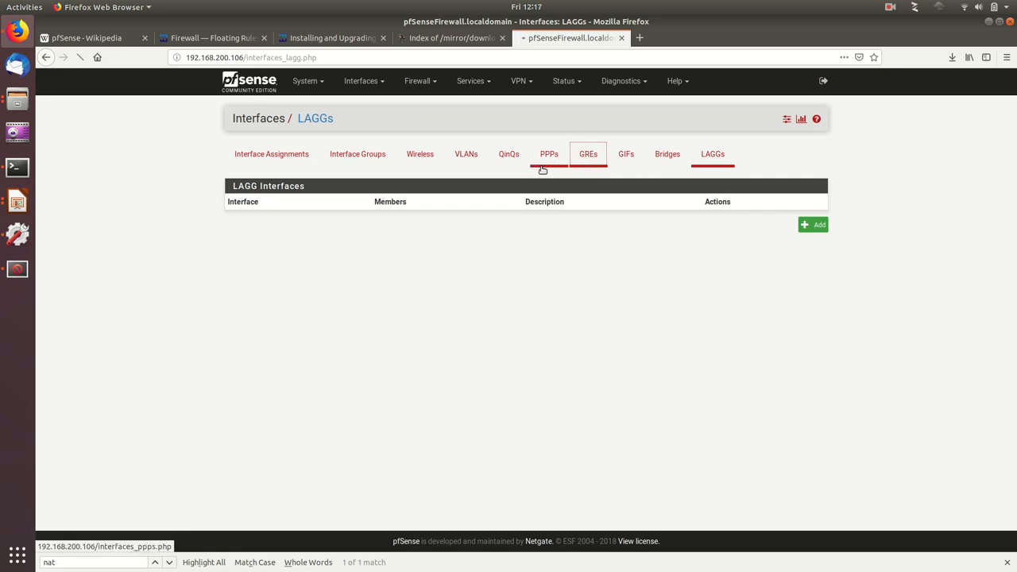
click(508, 159)
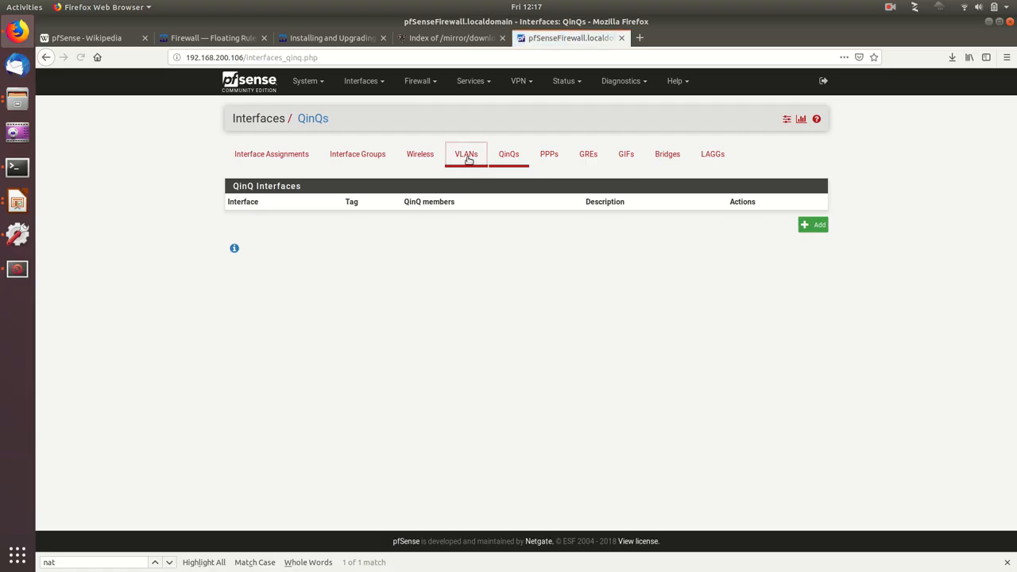
click(465, 156)
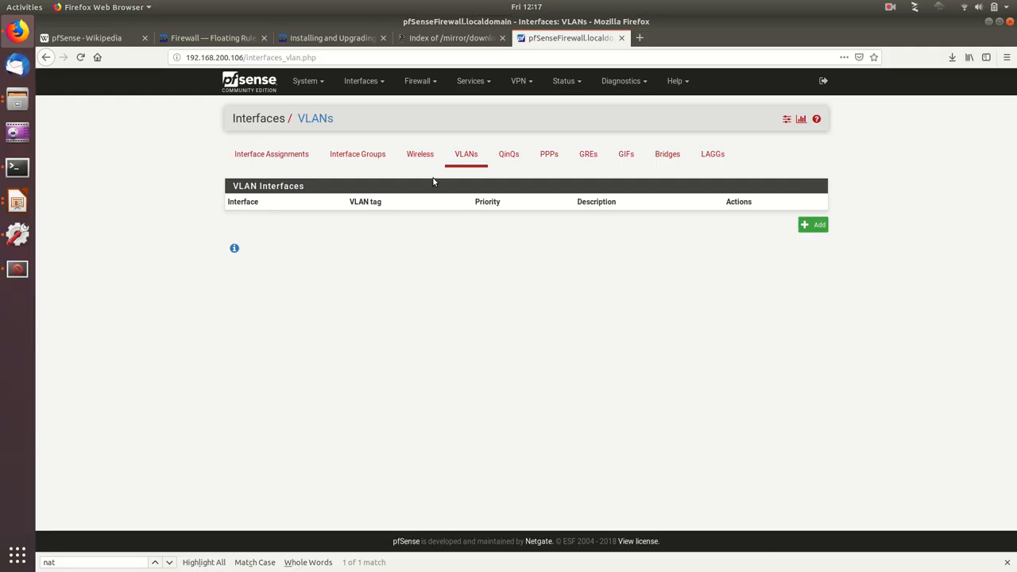
click(420, 155)
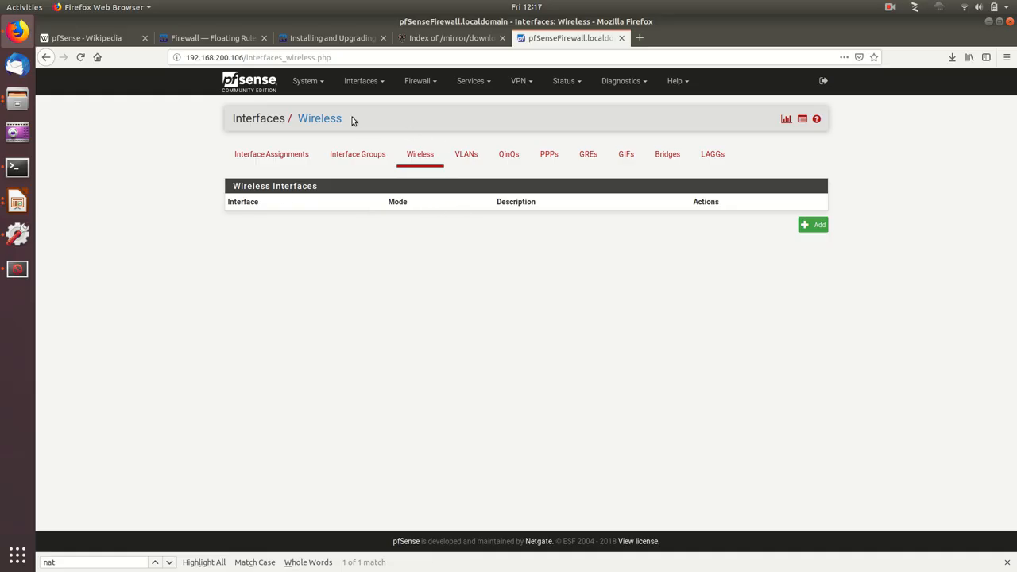
Step: Open the WAN interface settings and examine the IPv4 configuration type, DHCP client, DHCP6 client and reserved networks options
click(364, 90)
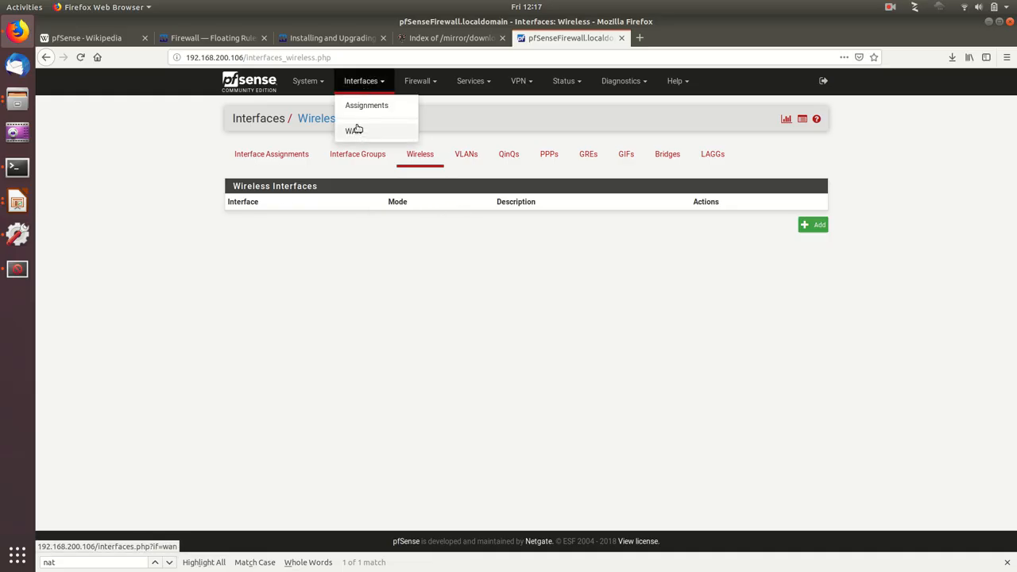
click(354, 132)
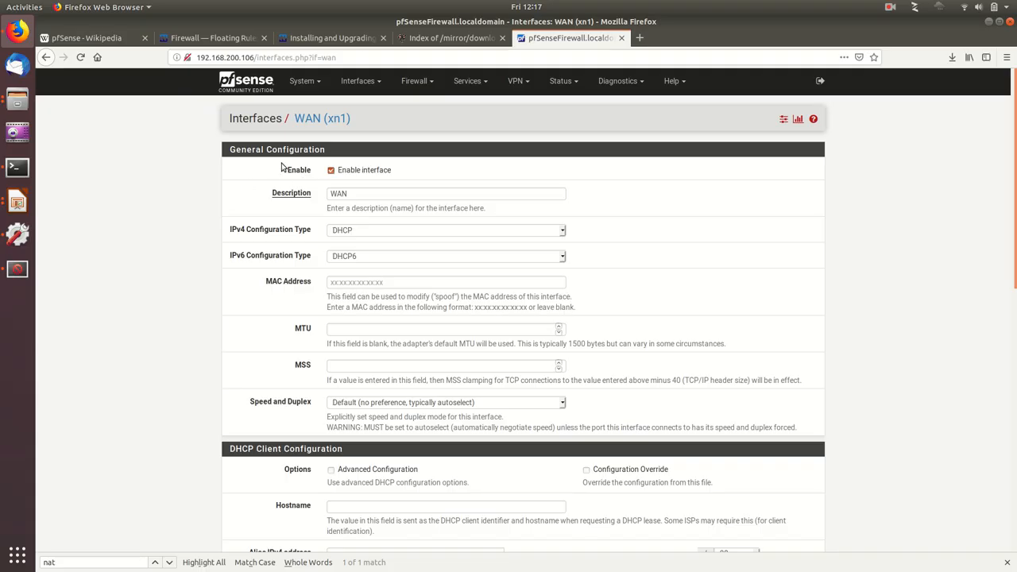
click(385, 232)
click(390, 235)
click(390, 236)
click(390, 235)
scroll(168, 305, down, 7)
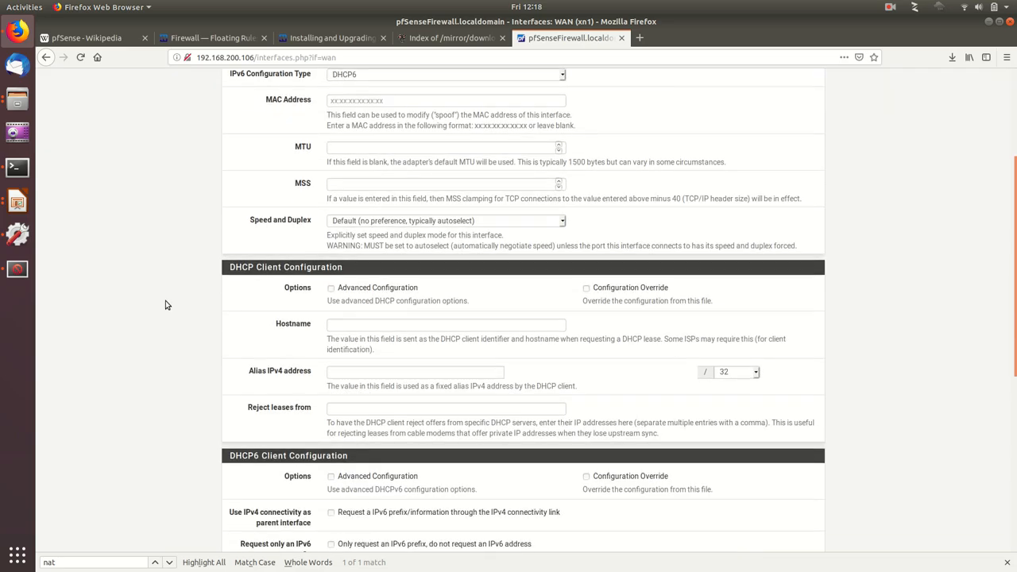
scroll(301, 303, down, 5)
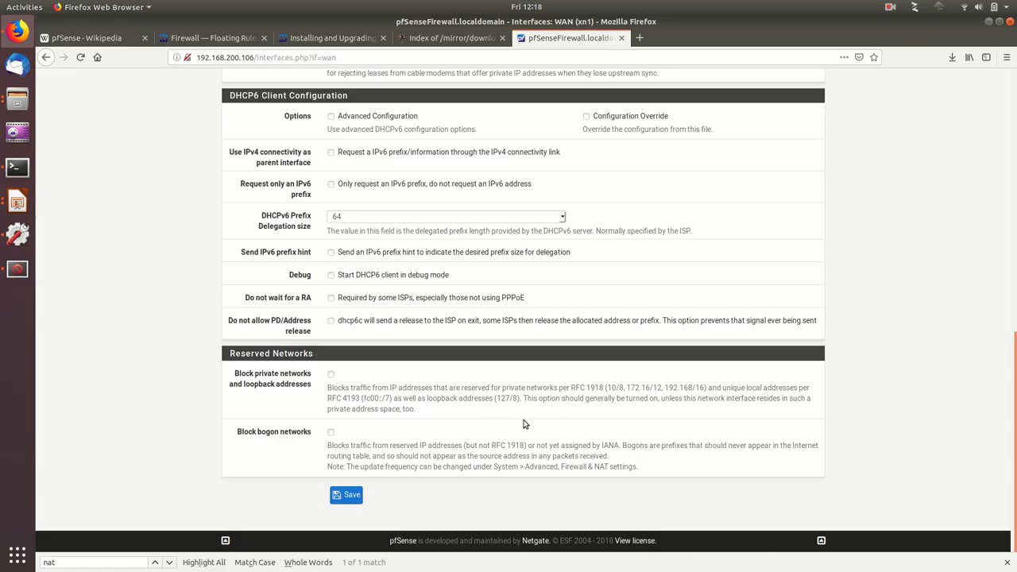
Step: Examine the private network and bogon network blocking options of the WAN interface
mouse_move(607, 389)
mouse_down()
mouse_move(710, 390)
mouse_move(608, 390)
mouse_up()
click(627, 408)
scroll(449, 388, up, 10)
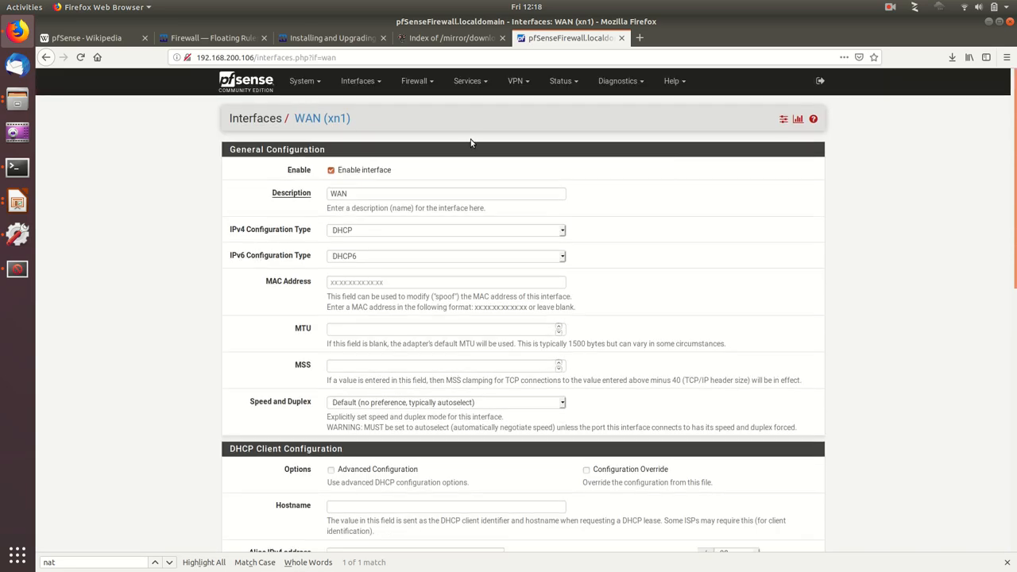
Step: Open the firewall's IP aliases and review the name and network value of the MyLAN alias
click(424, 87)
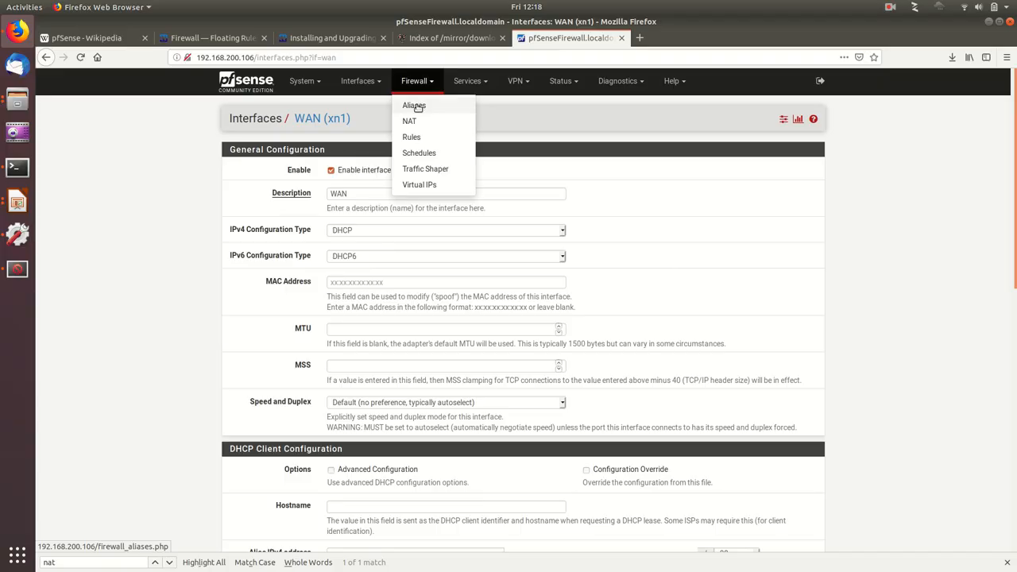
click(417, 106)
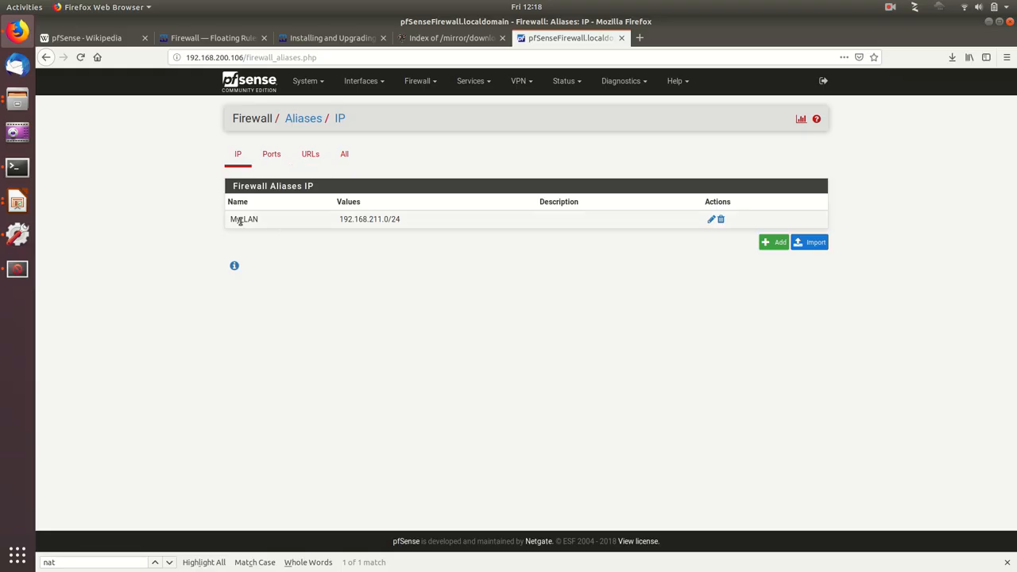
drag(235, 219, 266, 222)
drag(343, 220, 438, 220)
click(412, 236)
Step: Try to save a new port alias named http, of type Port(s), with port 80 described as Http
click(270, 158)
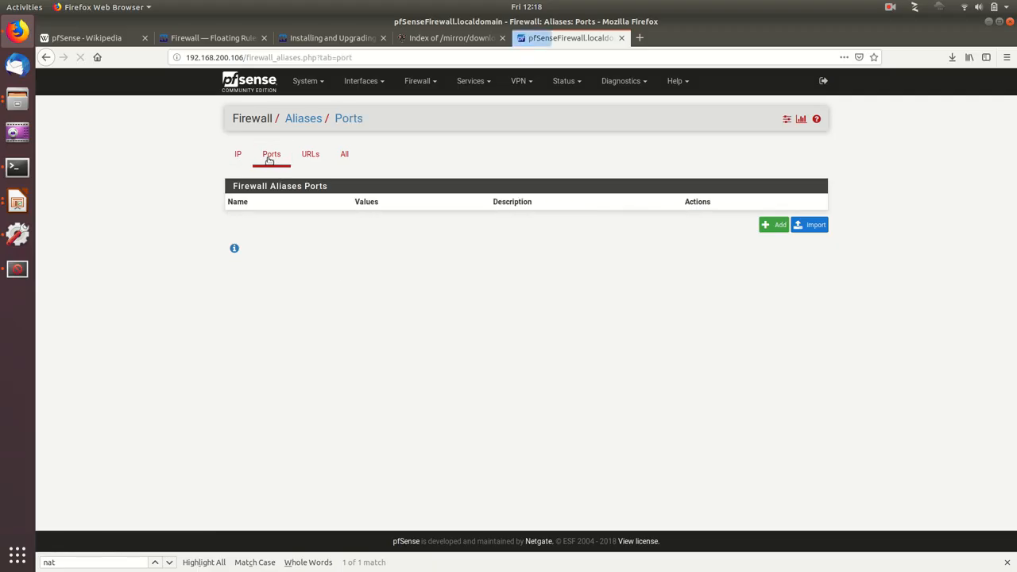
click(765, 226)
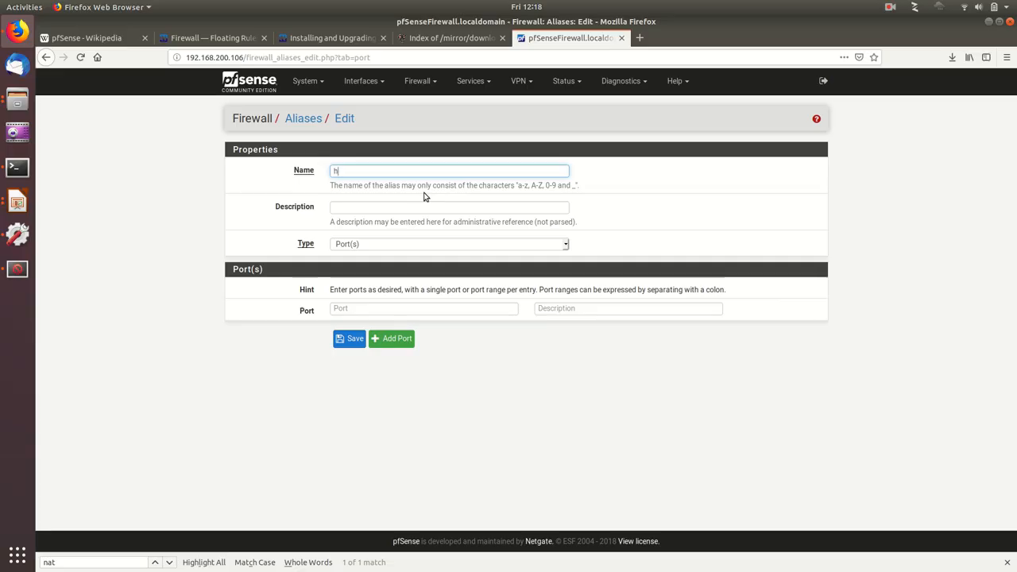
text(http)
key(Tab)
key(Tab)
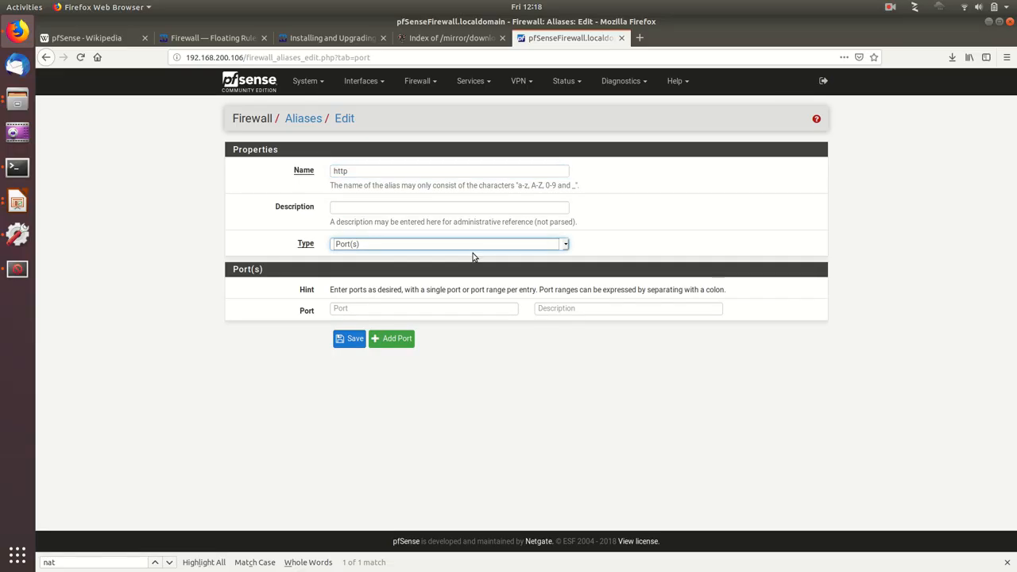
click(451, 245)
click(369, 284)
click(367, 309)
key(Tab)
text(H)
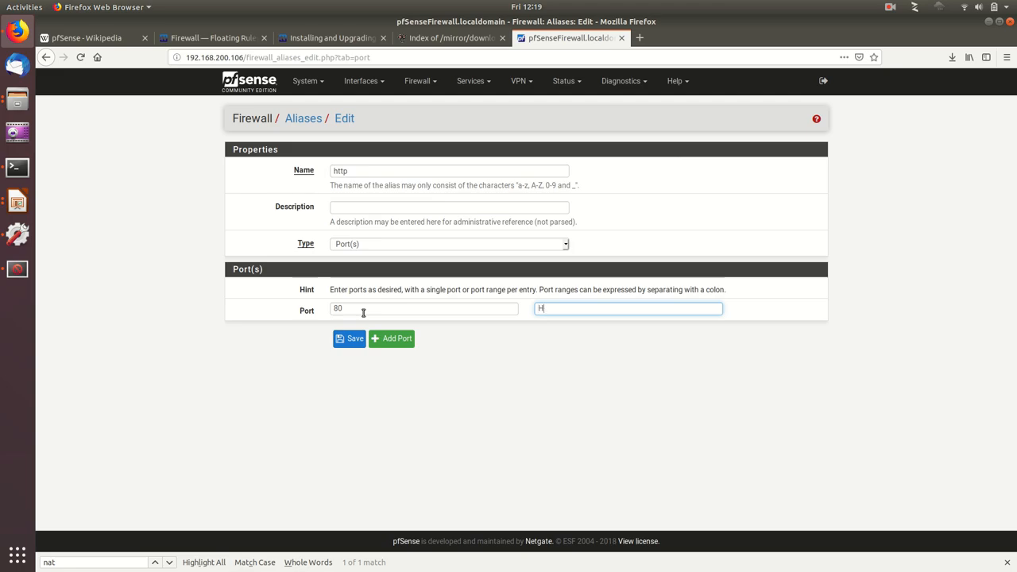
text(ttp)
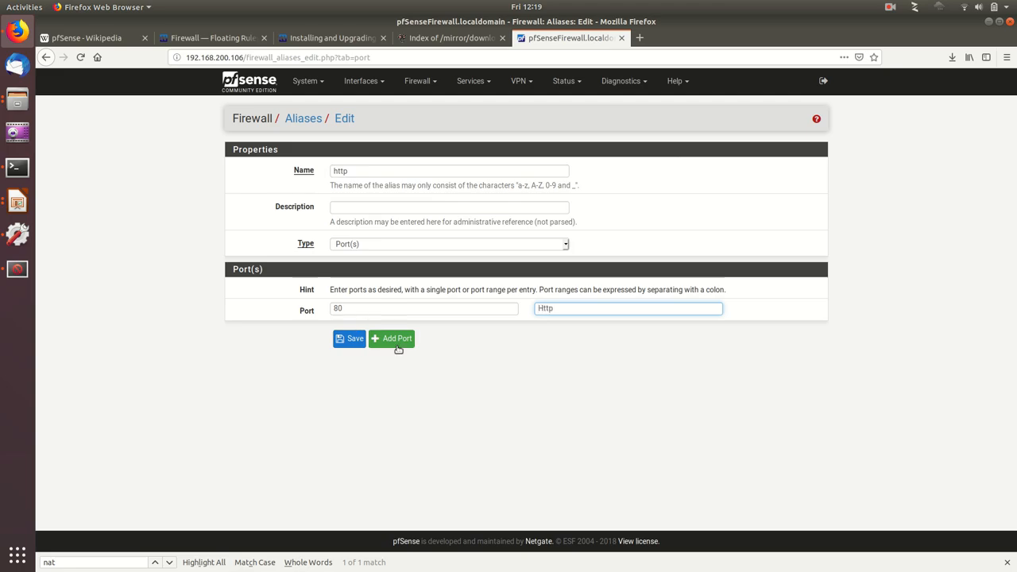
click(349, 339)
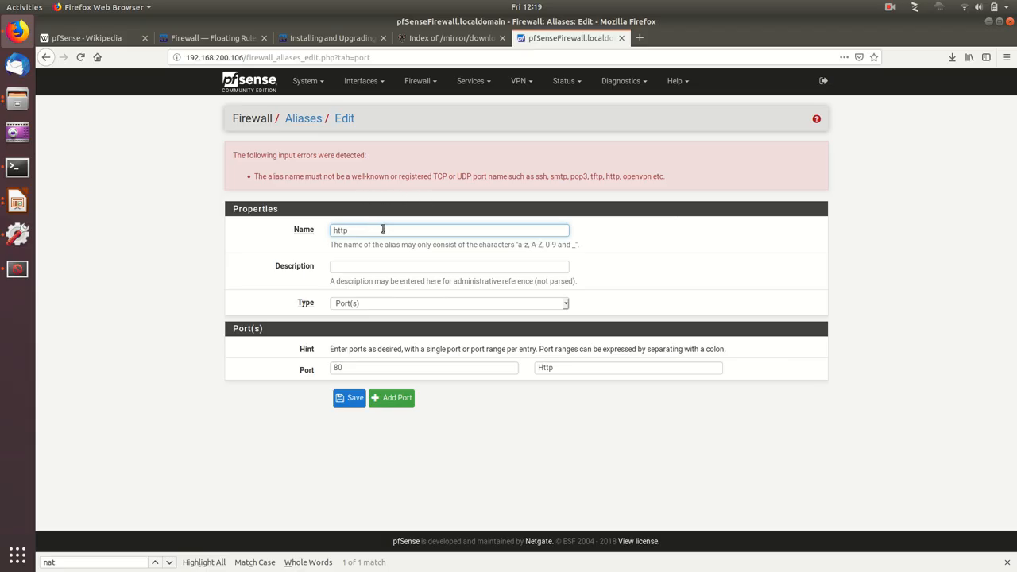
Step: Rename the new port alias to MS_sql_server, set its port to 1433 with a matching description, and save and apply it
double_click(364, 231)
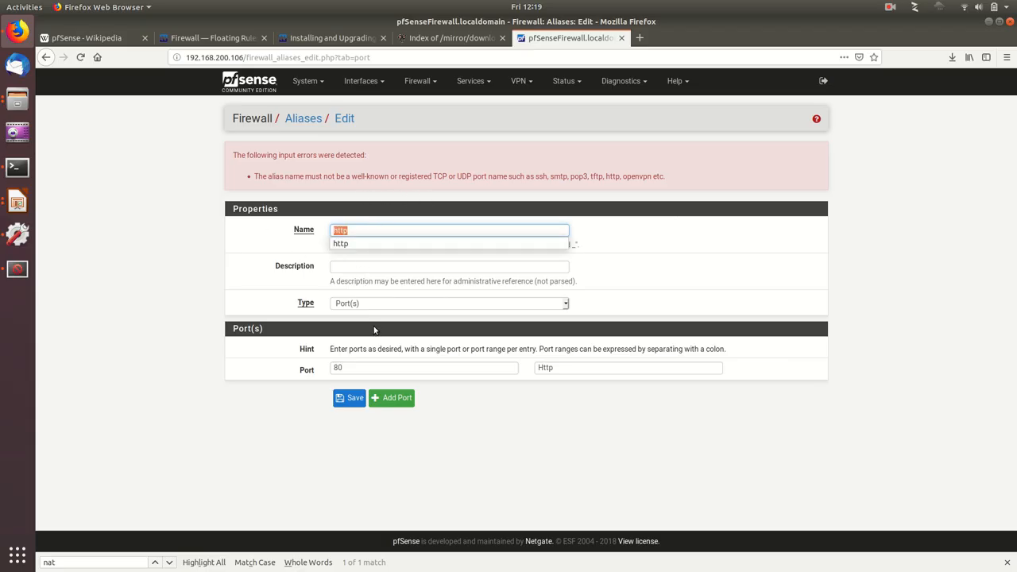
key(Escape)
text(sql_server)
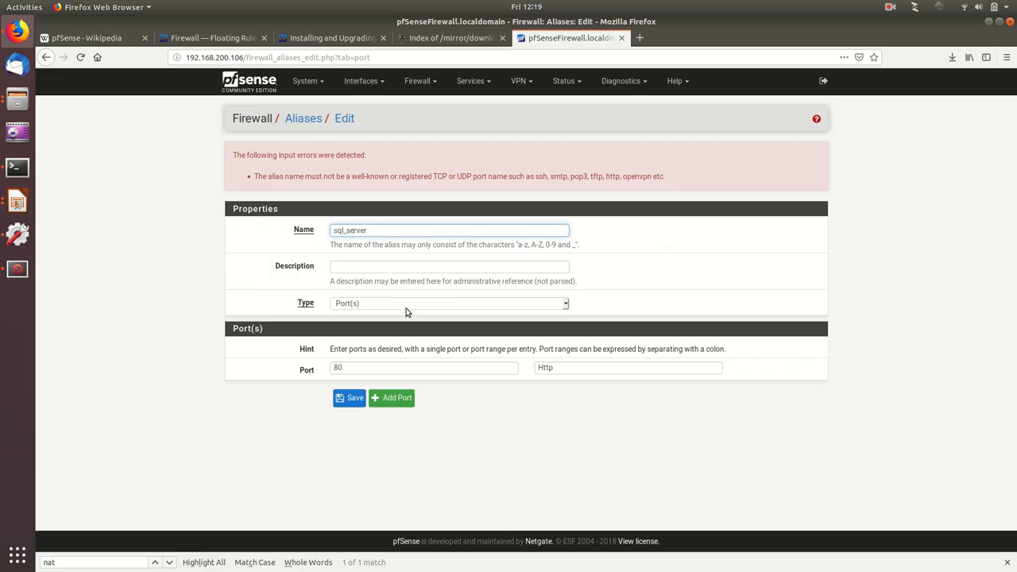
text(MS_)
double_click(381, 368)
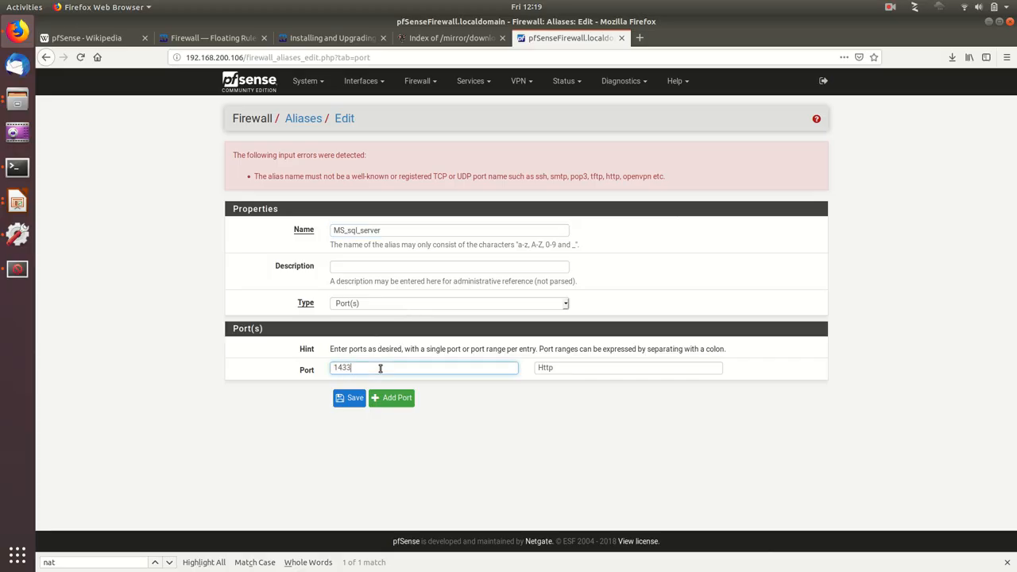
key(Tab)
text(SQ)
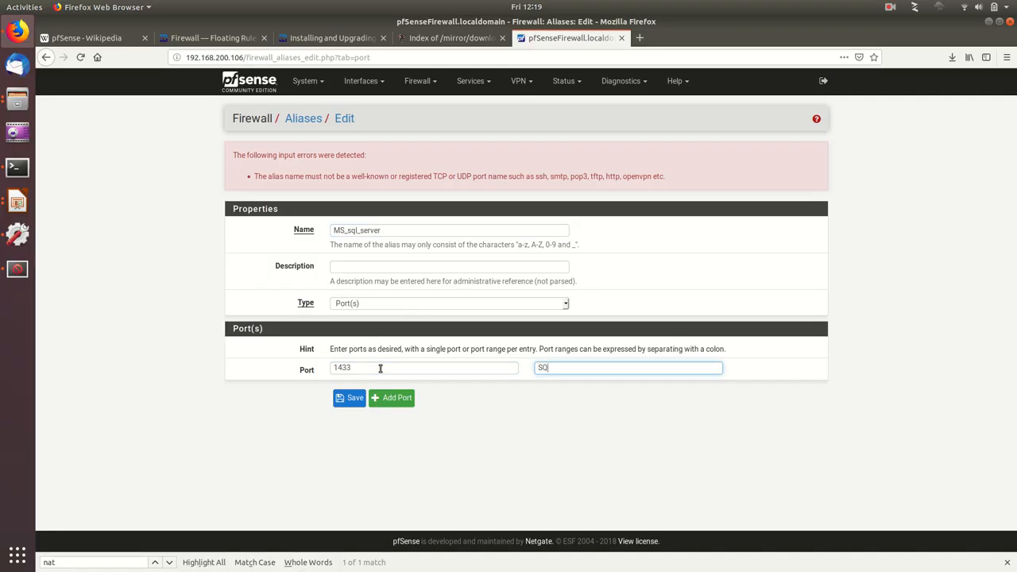
click(349, 397)
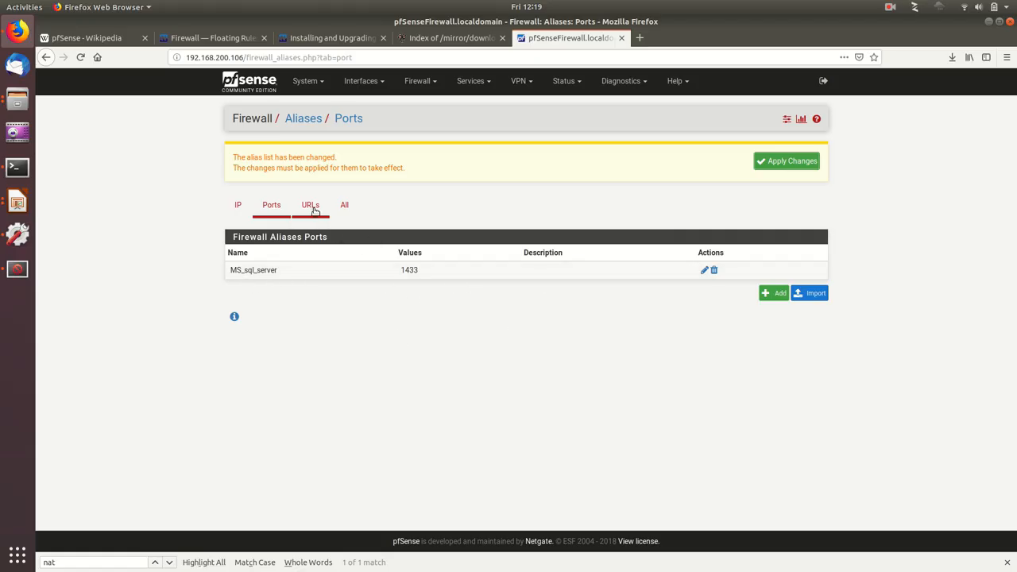
click(782, 161)
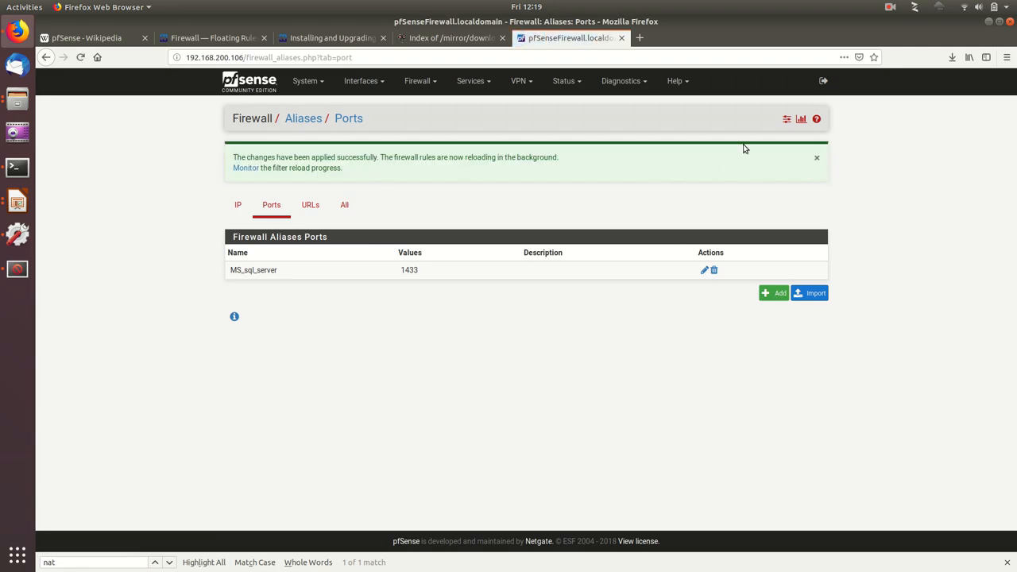
Step: Look through the firewall's NAT pages for port forwarding, 1:1 mappings and outbound mode, including the automatic outbound rules
click(416, 85)
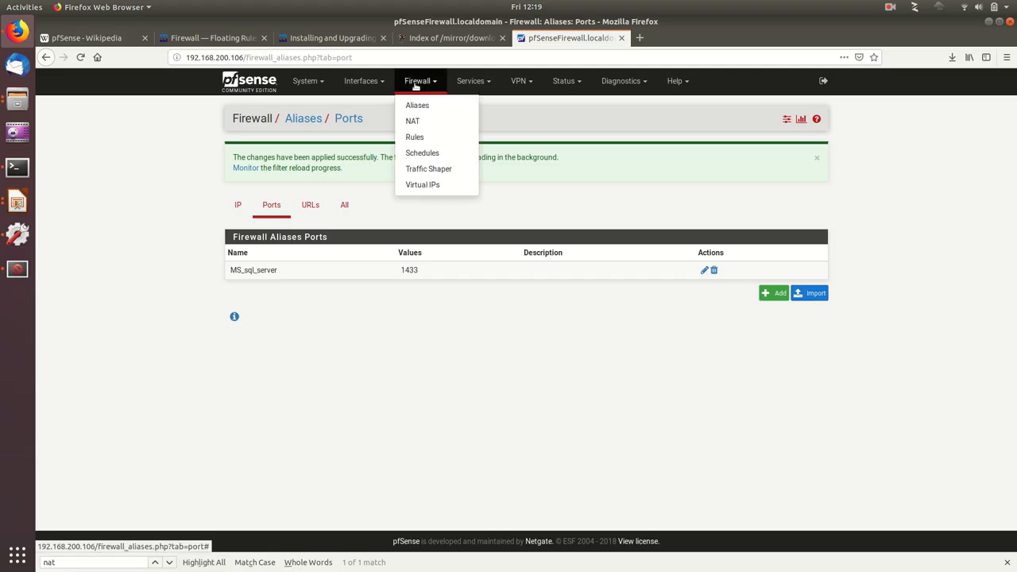
click(421, 124)
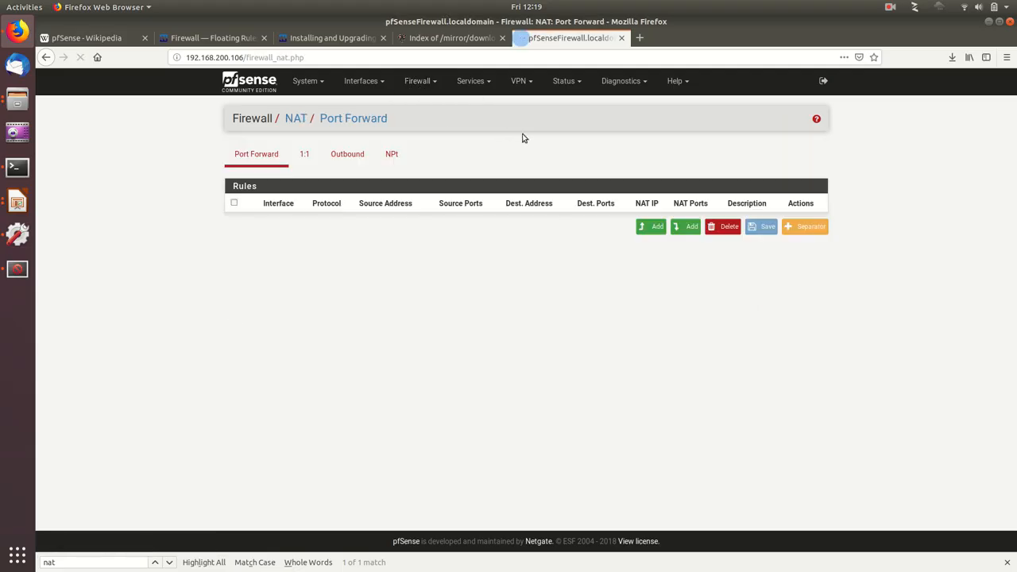
click(305, 154)
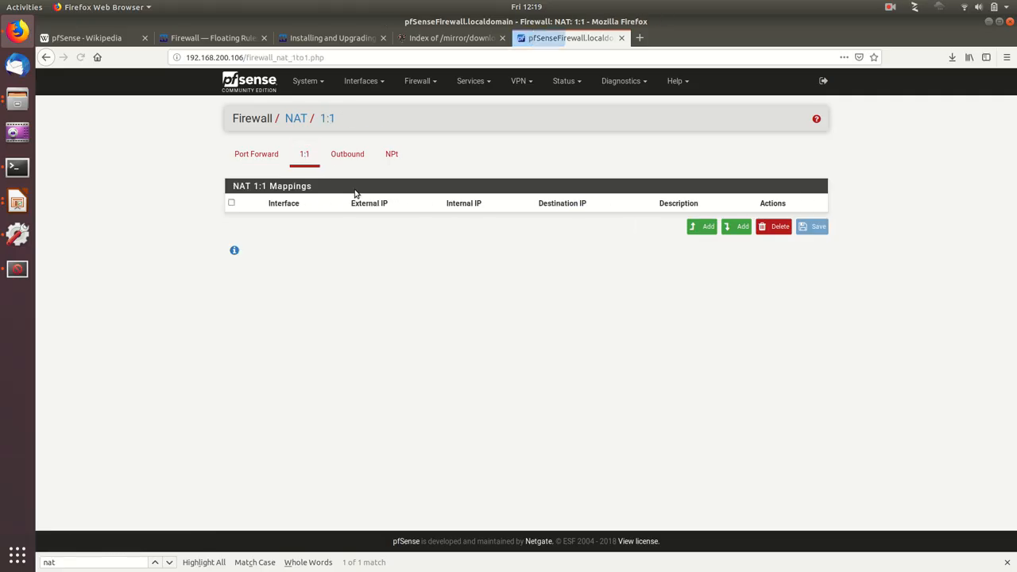
click(347, 156)
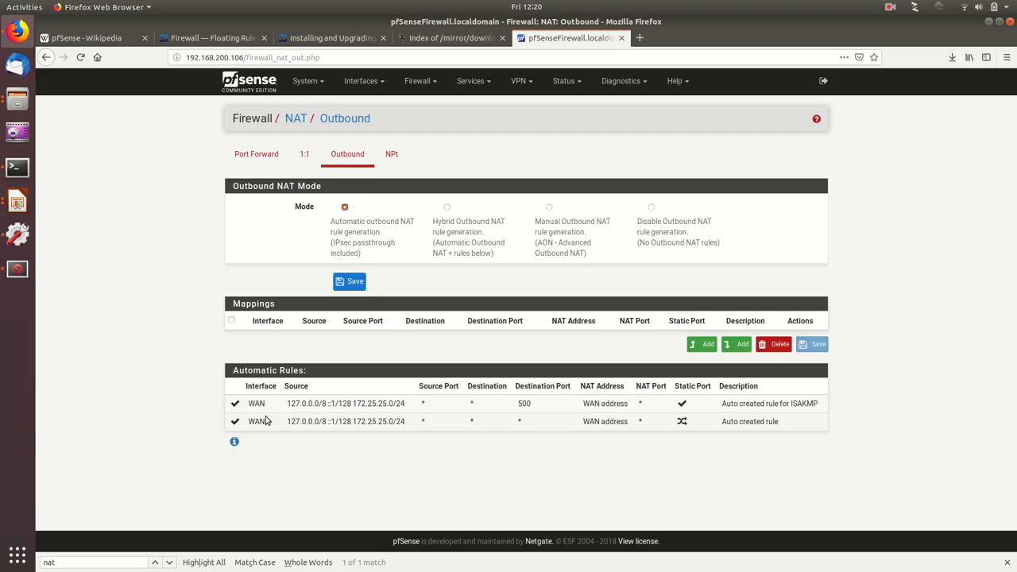
double_click(354, 404)
click(413, 469)
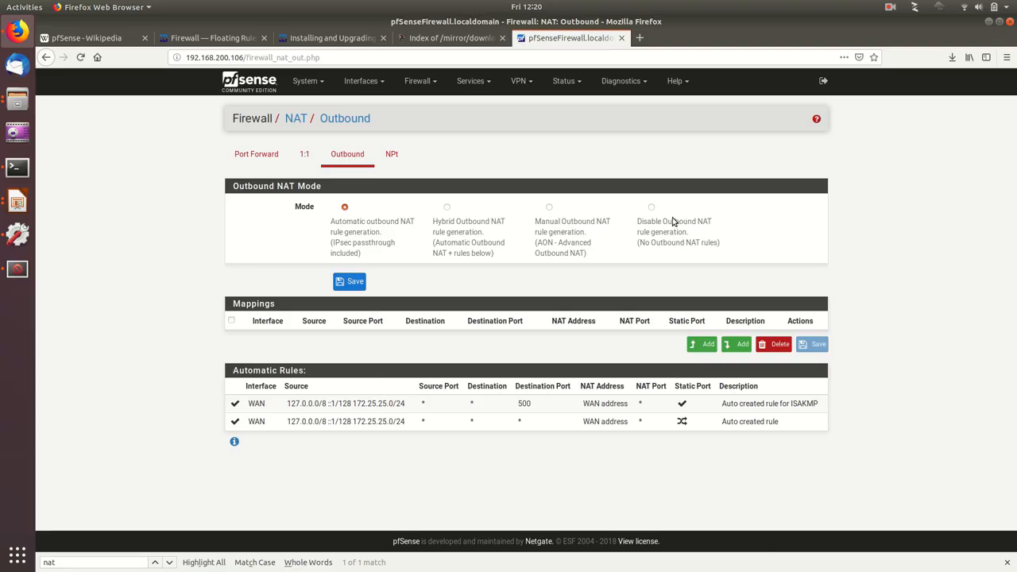
Step: Open the firewall rules and review the rule lists for the WAN and OpenVPN interfaces
click(421, 83)
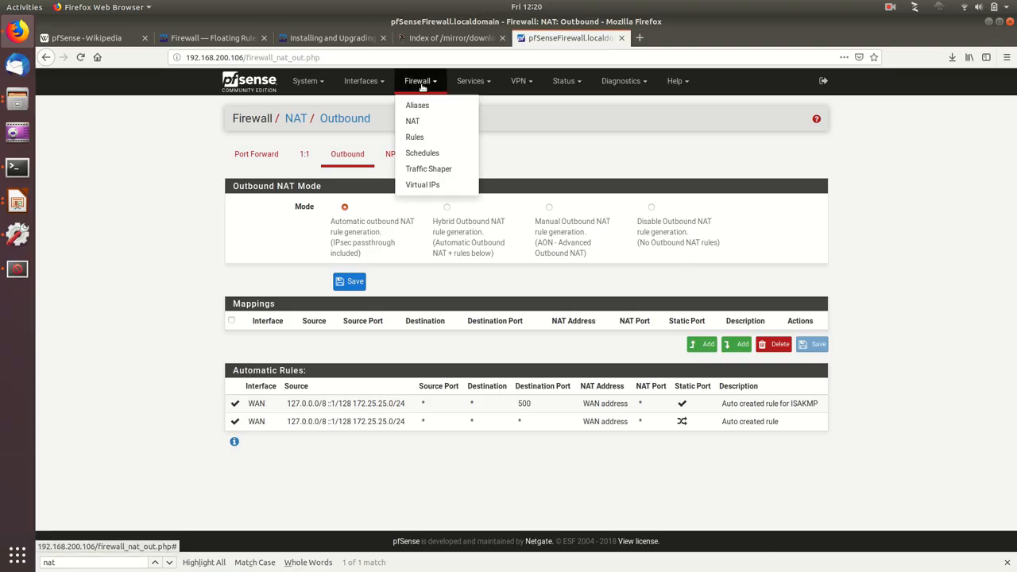
click(415, 139)
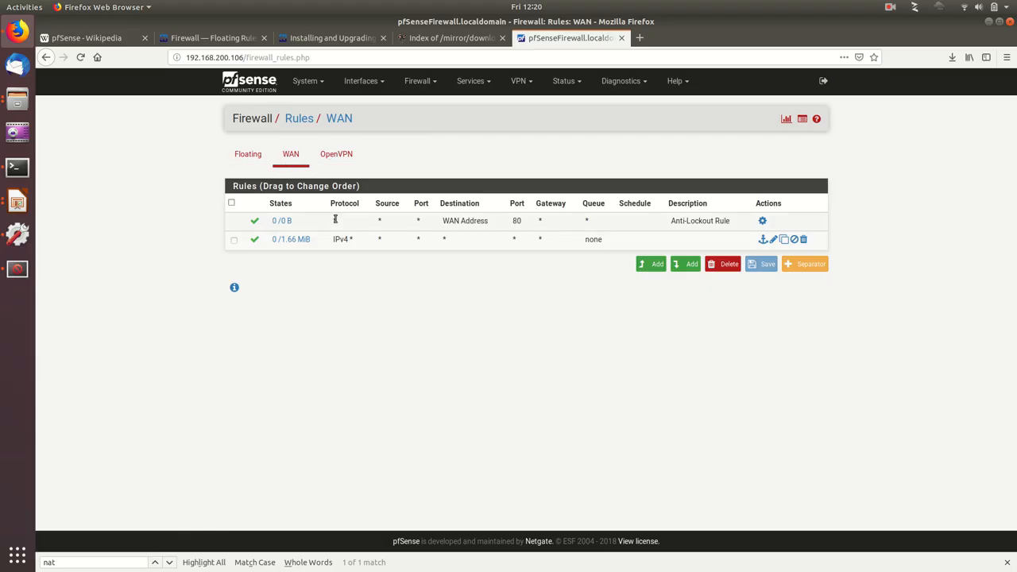
click(291, 155)
mouse_move(296, 239)
click(316, 162)
click(291, 159)
click(337, 156)
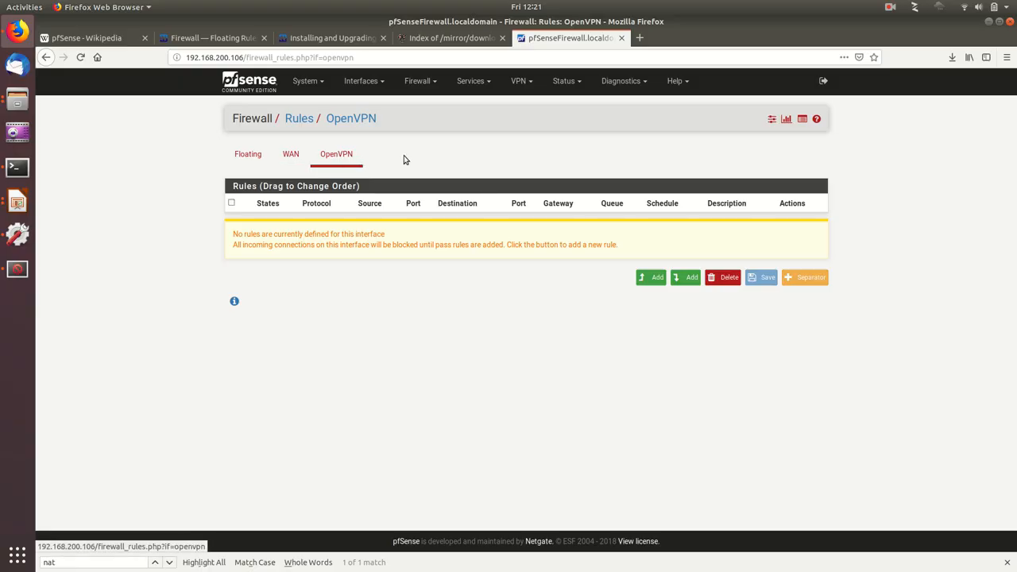
Step: Start a new floating firewall rule and set its direction to out
click(242, 156)
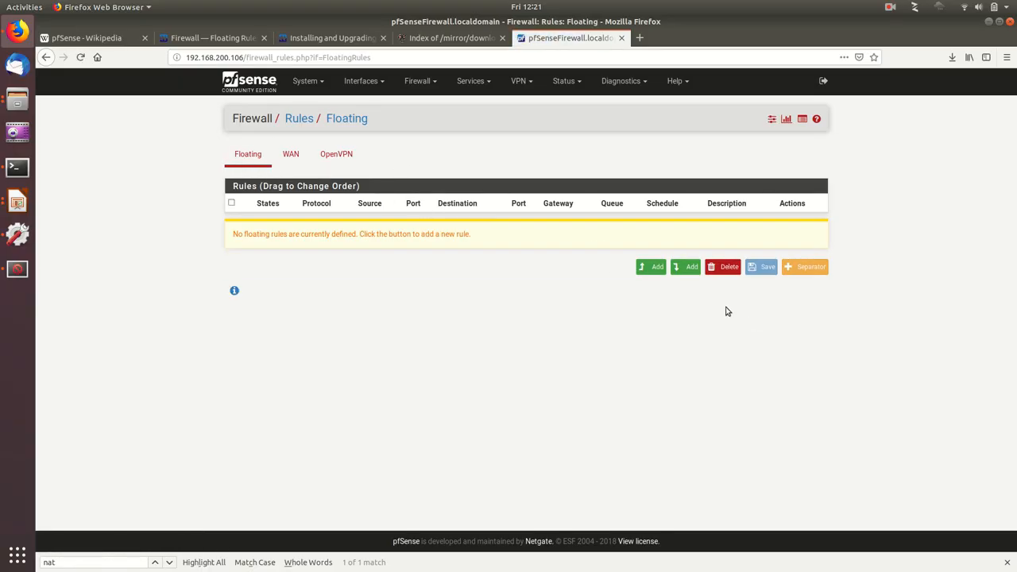
click(657, 267)
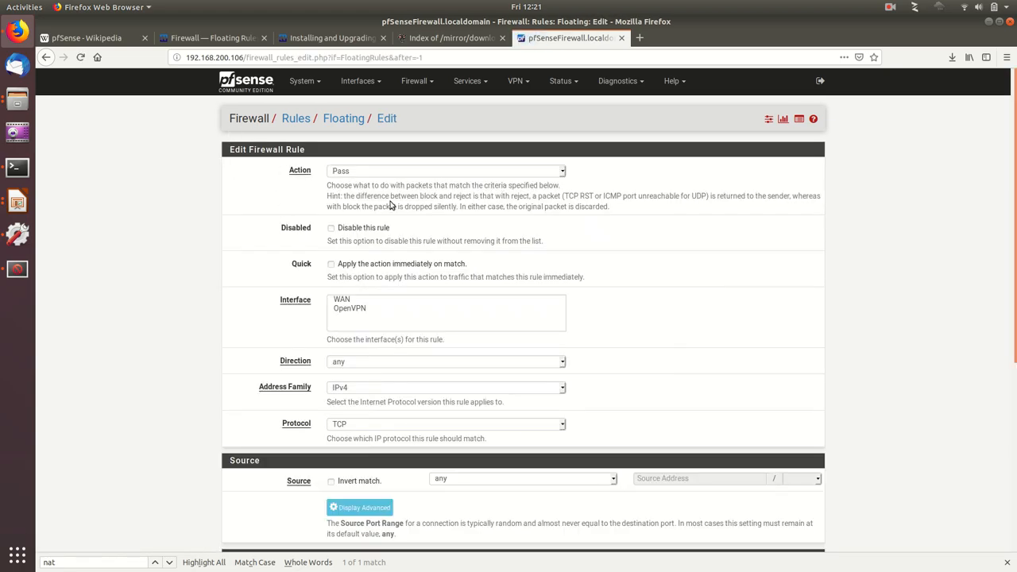
scroll(543, 274, down, 1)
click(361, 301)
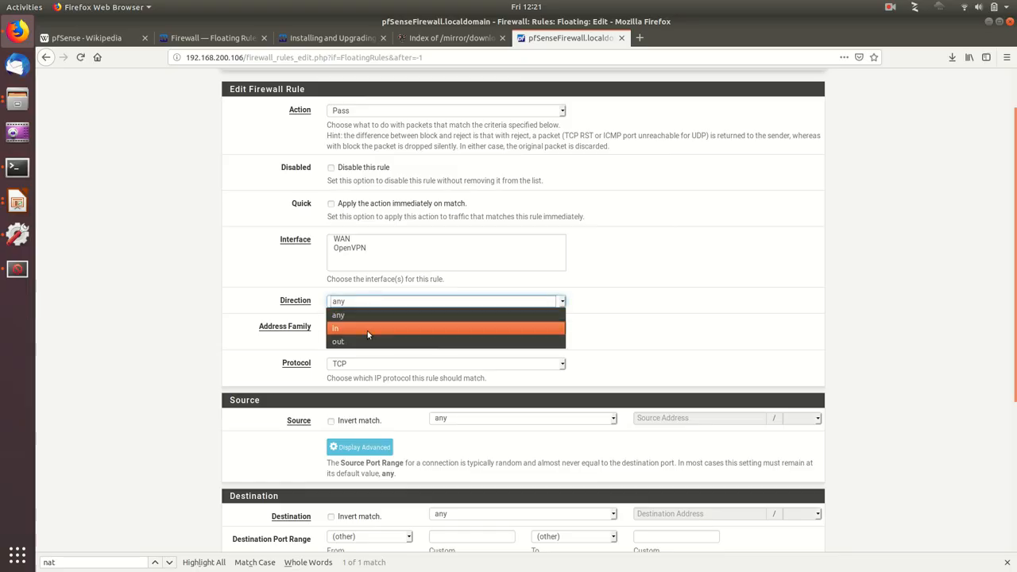
click(367, 330)
click(368, 300)
click(374, 341)
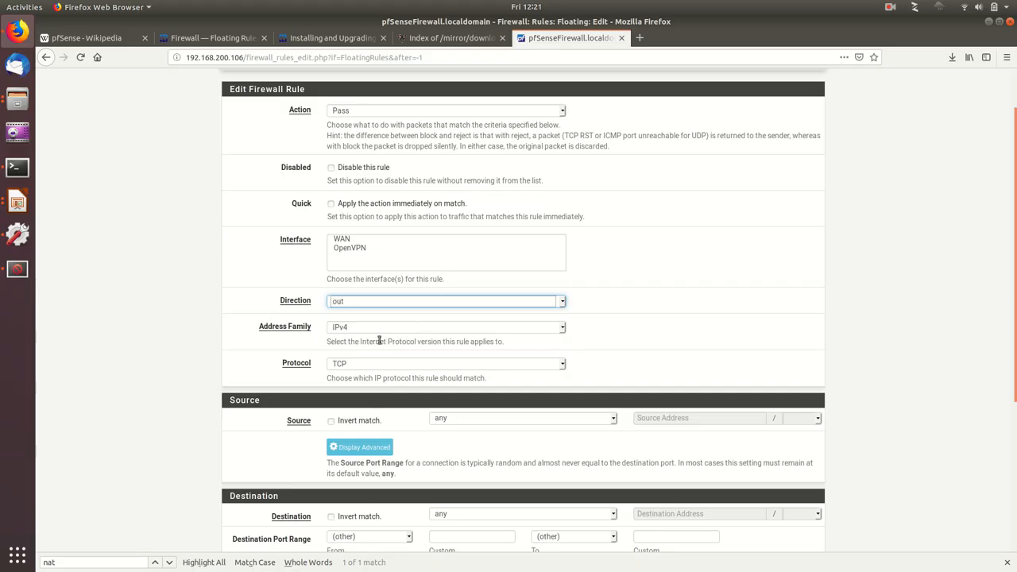
Step: Keep the floating rule's action as Pass, select the WAN interface and protocol Any, and save and apply the rule
click(369, 116)
click(368, 119)
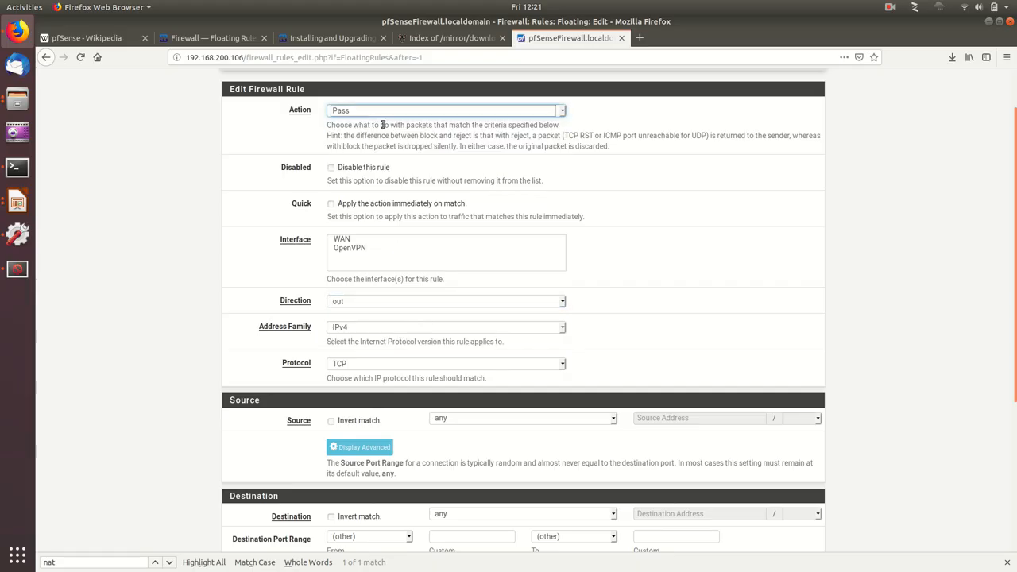
click(355, 239)
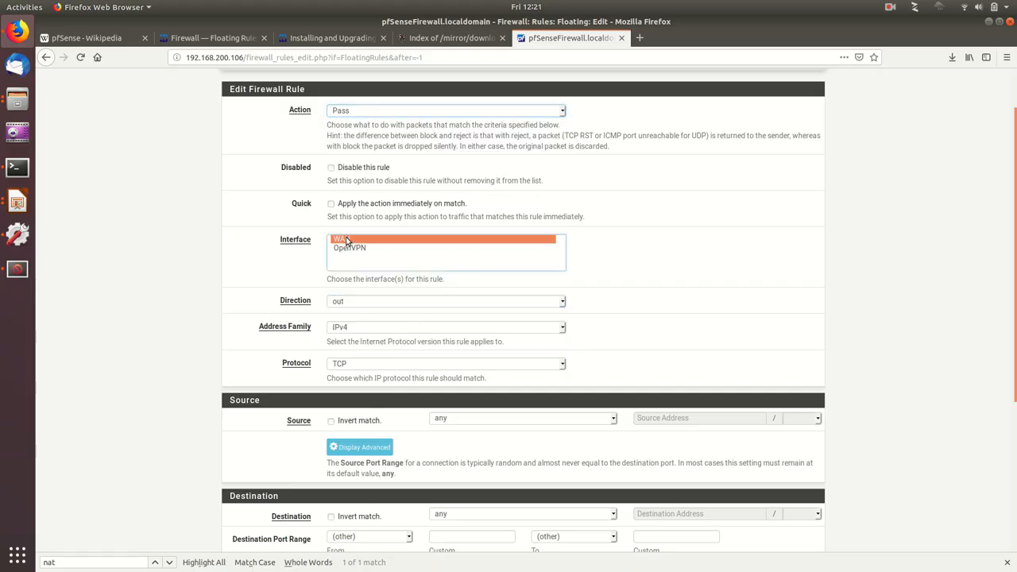
click(345, 307)
click(334, 309)
click(338, 332)
click(338, 336)
click(363, 359)
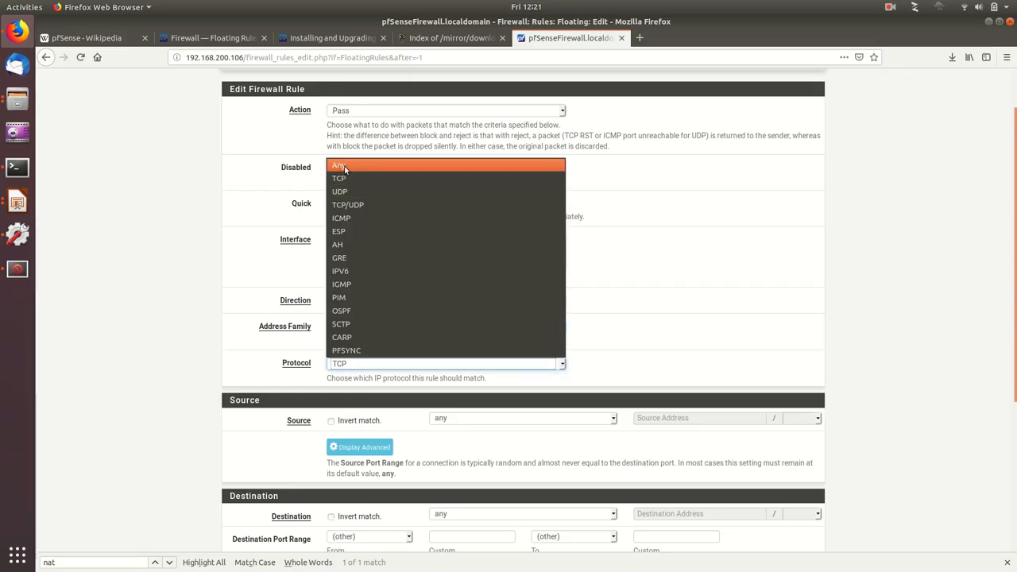
click(344, 168)
scroll(604, 344, down, 3)
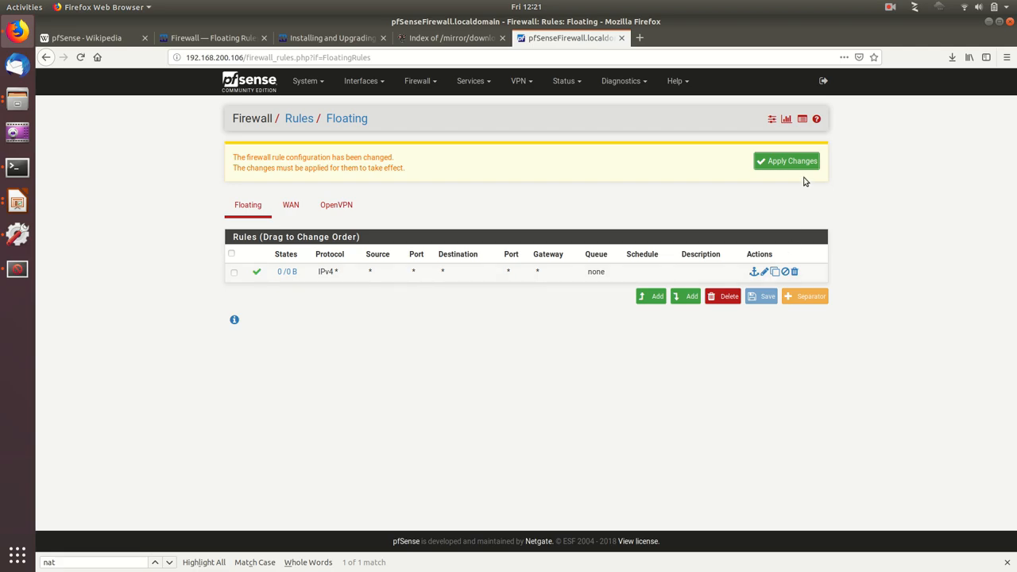
click(785, 161)
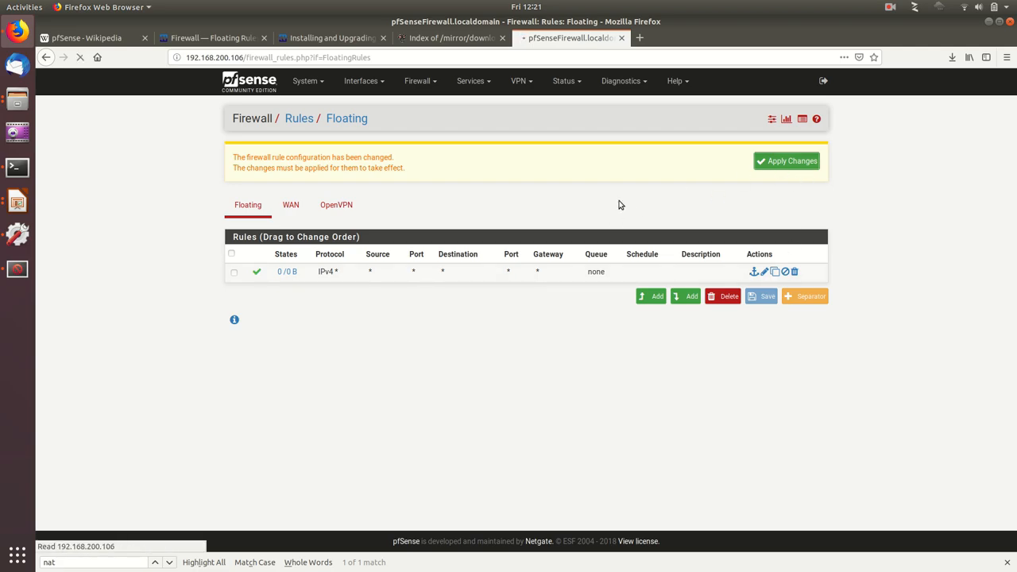
Step: Open the load balancer's pools and view the settings of the Pool_Web_Servers entry
click(433, 83)
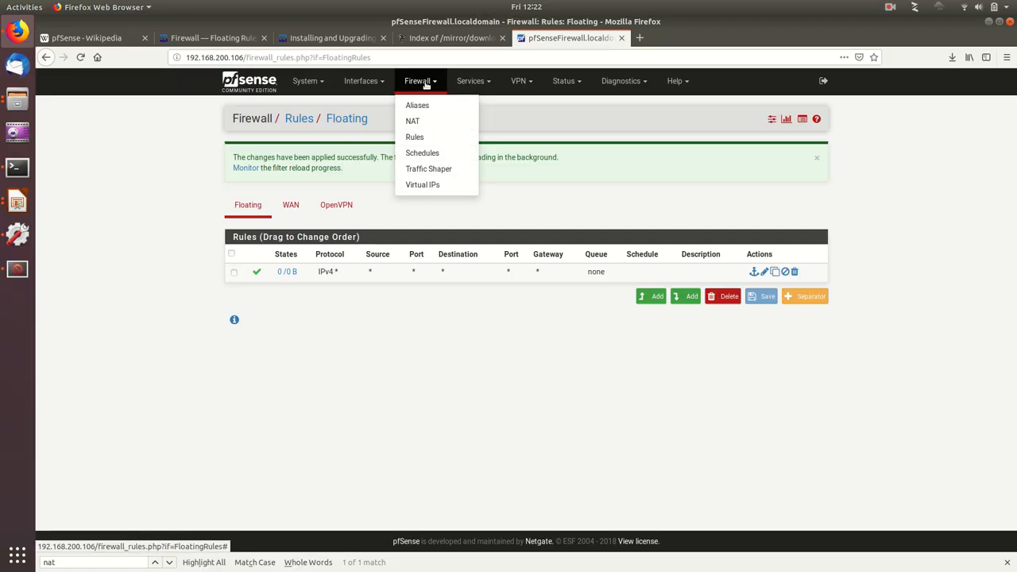
click(476, 85)
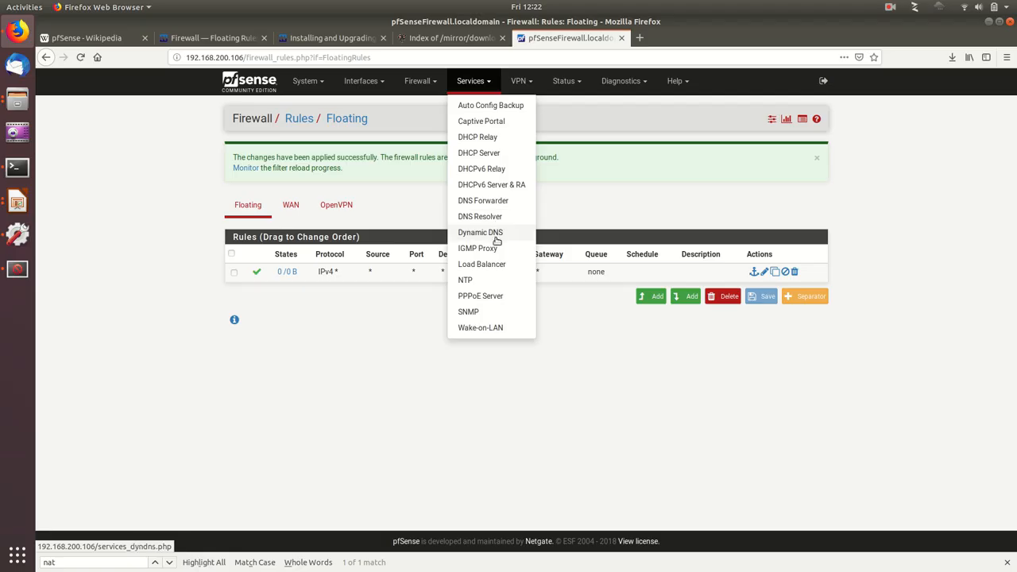
click(504, 267)
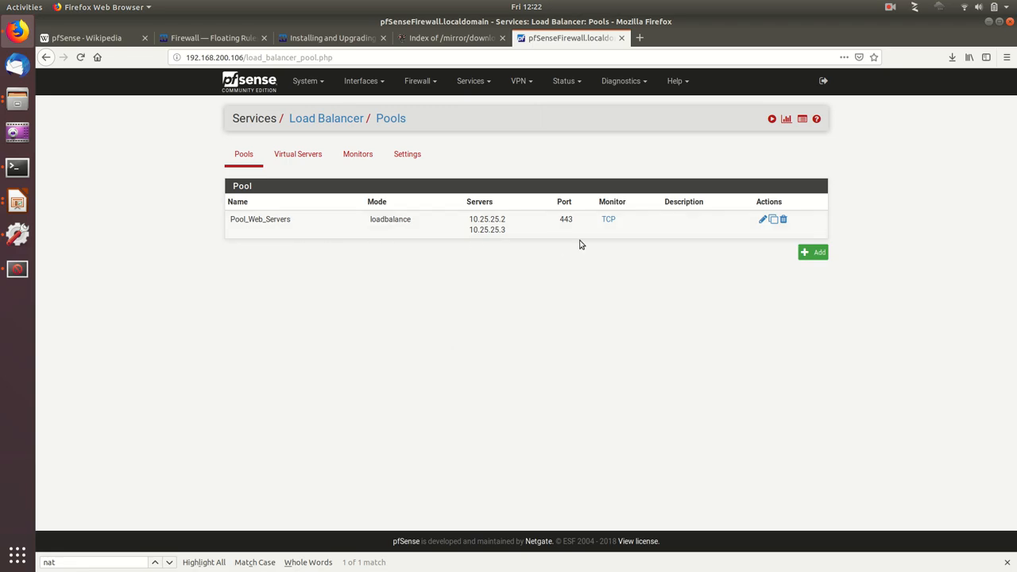
click(763, 219)
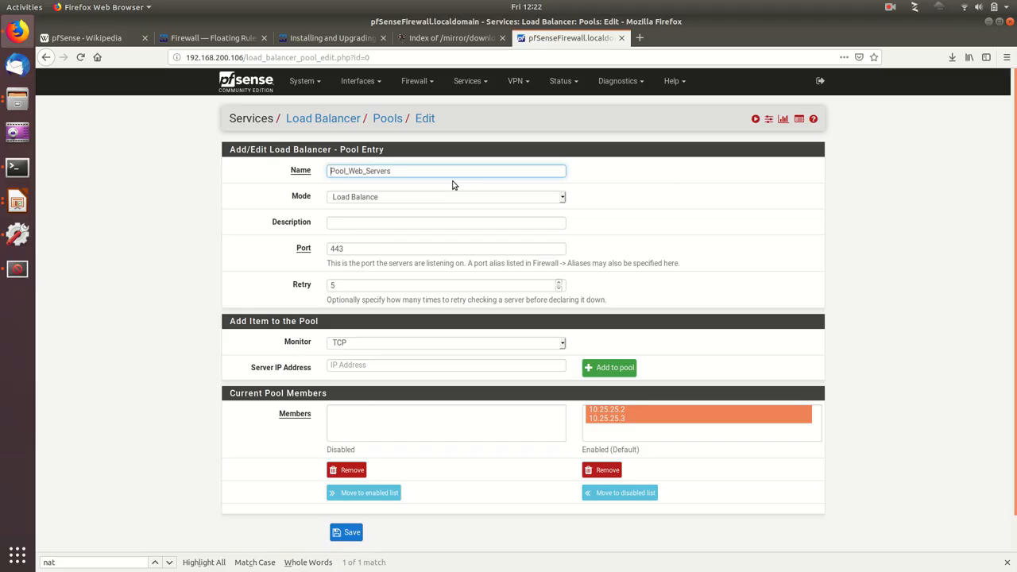
Step: Switch the Pool_Web_Servers load balancer pool's mode to Manual Failover
scroll(477, 215, down, 1)
click(390, 168)
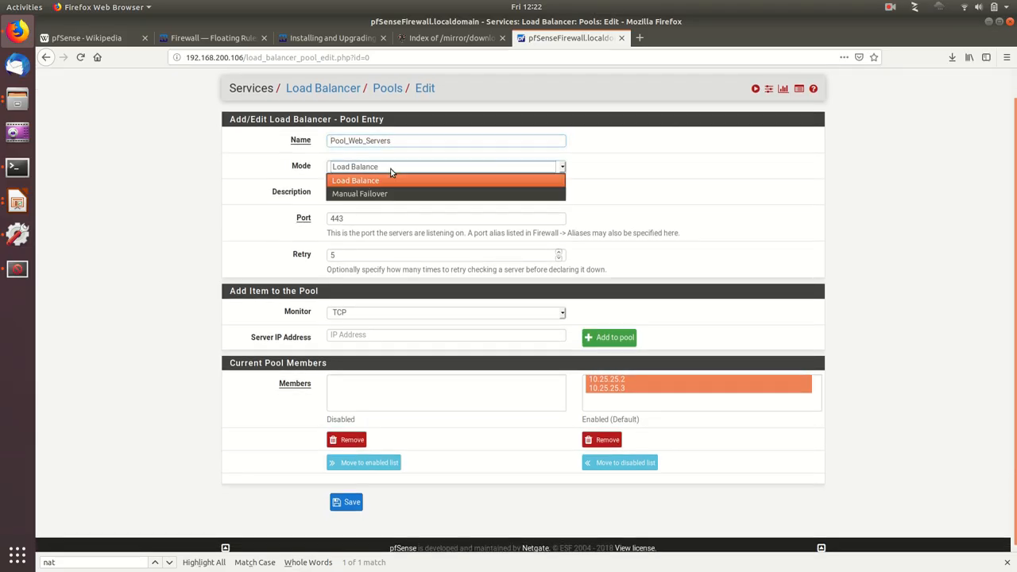
click(384, 181)
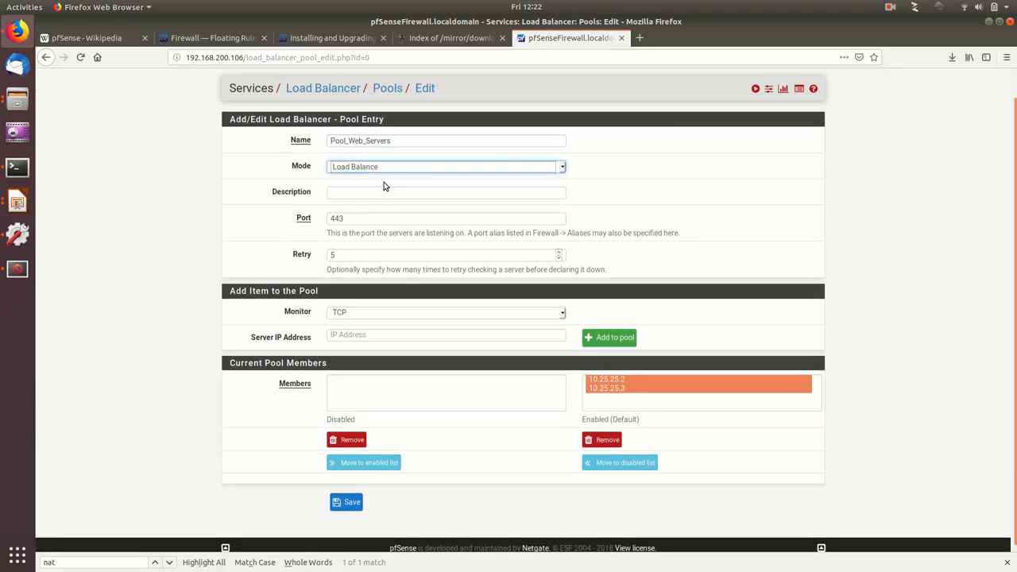
click(385, 170)
click(383, 193)
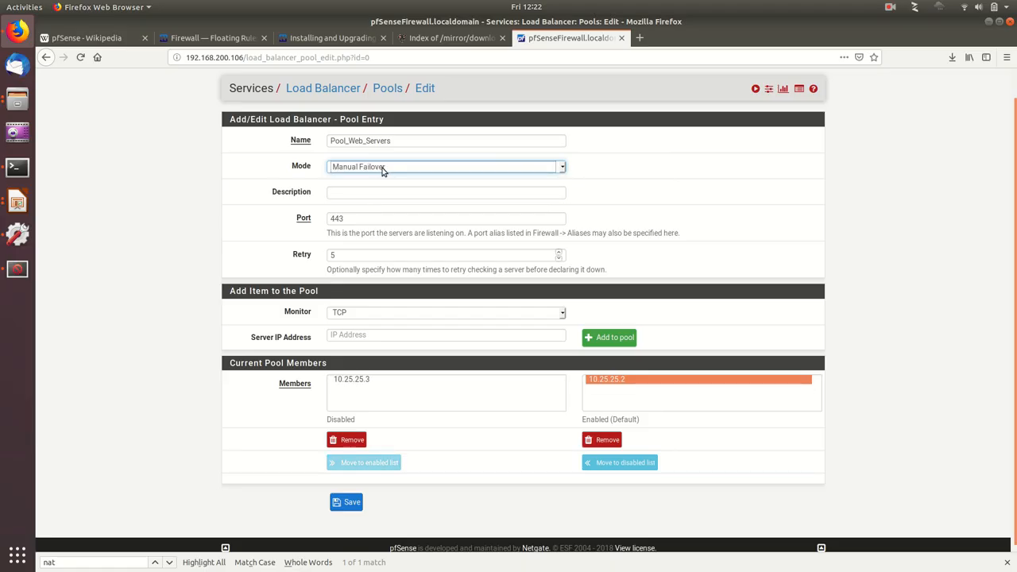
Step: Set the pool's mode back to Load Balance and save the pool entry
click(383, 170)
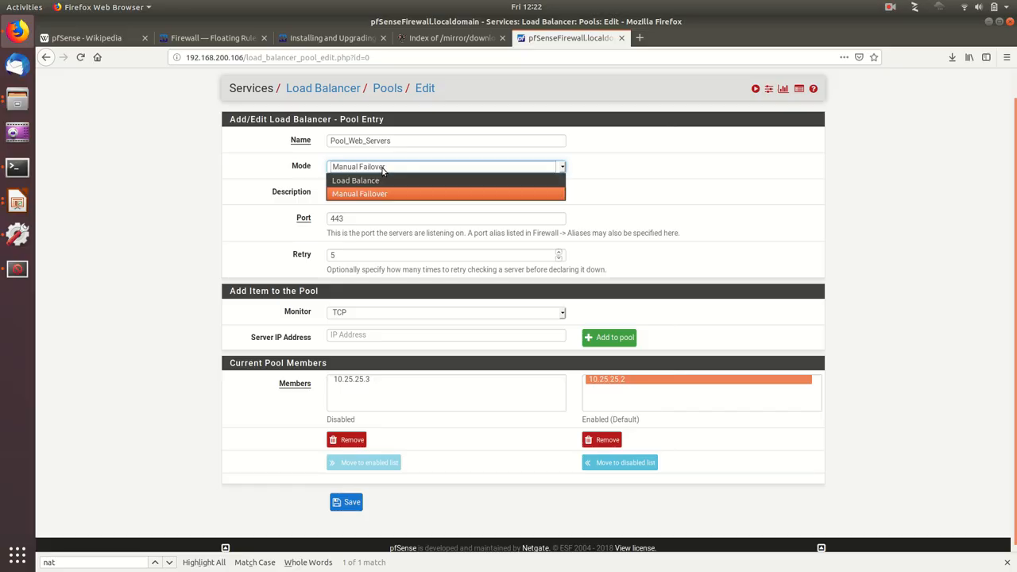
click(383, 180)
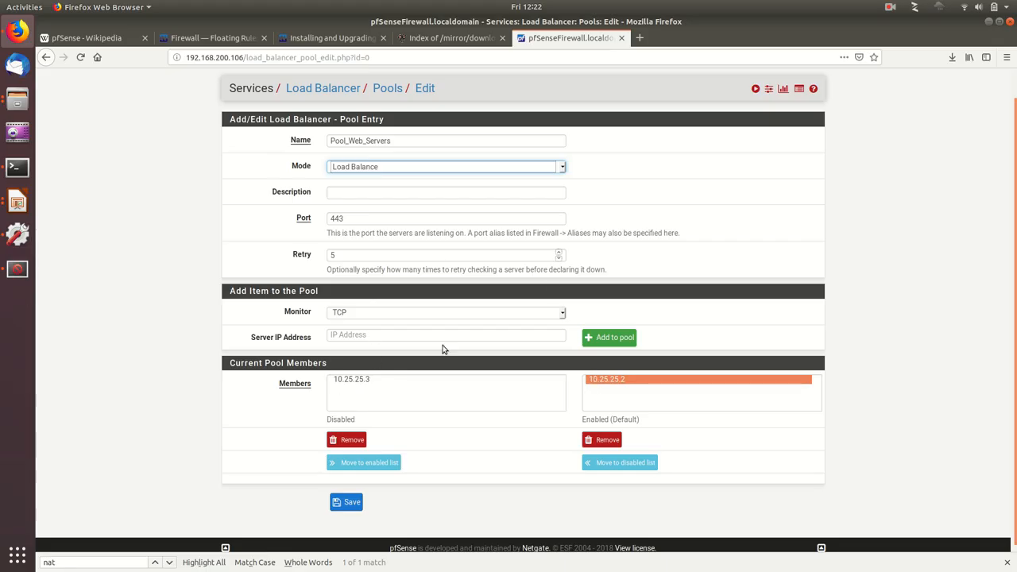
scroll(389, 485, down, 1)
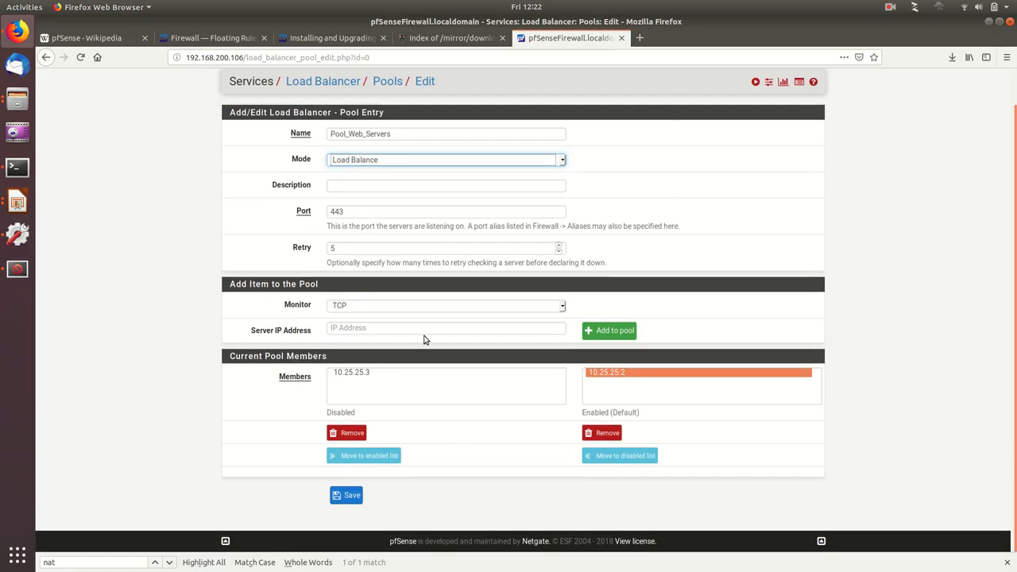
scroll(423, 340, up, 1)
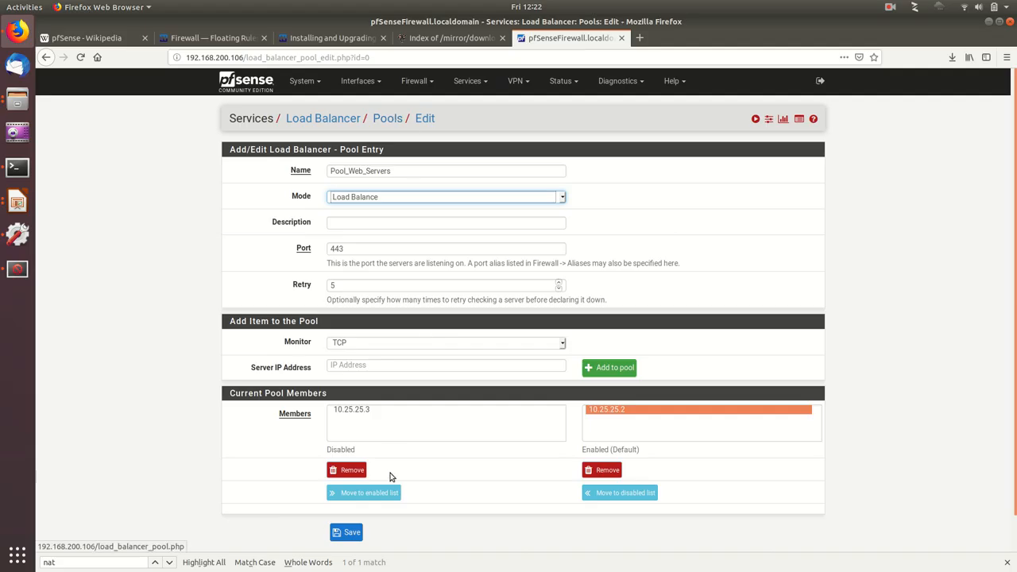
click(346, 532)
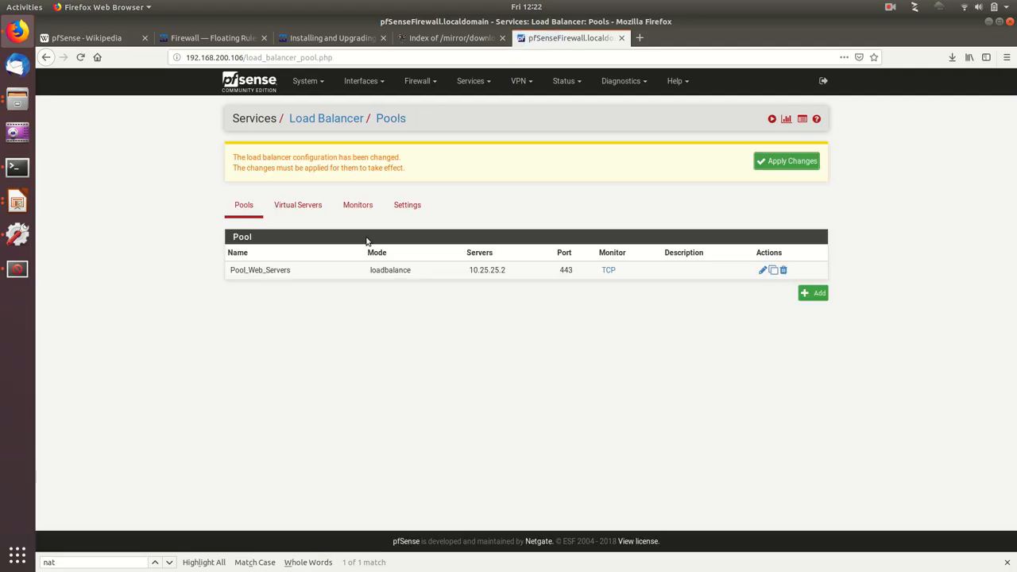
Step: Open the Test_VIP_Web virtual server for editing, keep Pool_Web_Servers as its pool and None as the fall-back pool, and save it
click(297, 206)
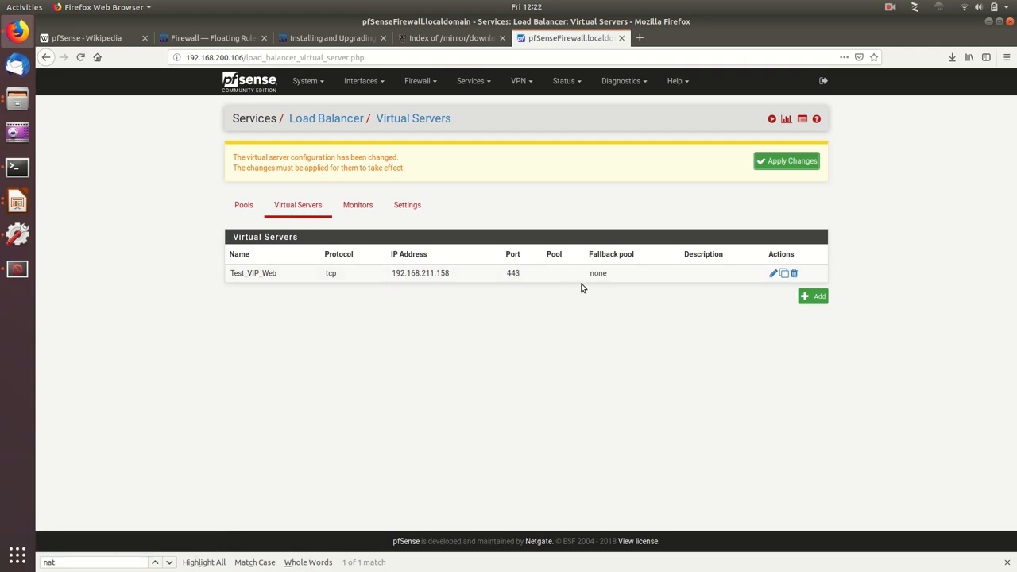
double_click(510, 274)
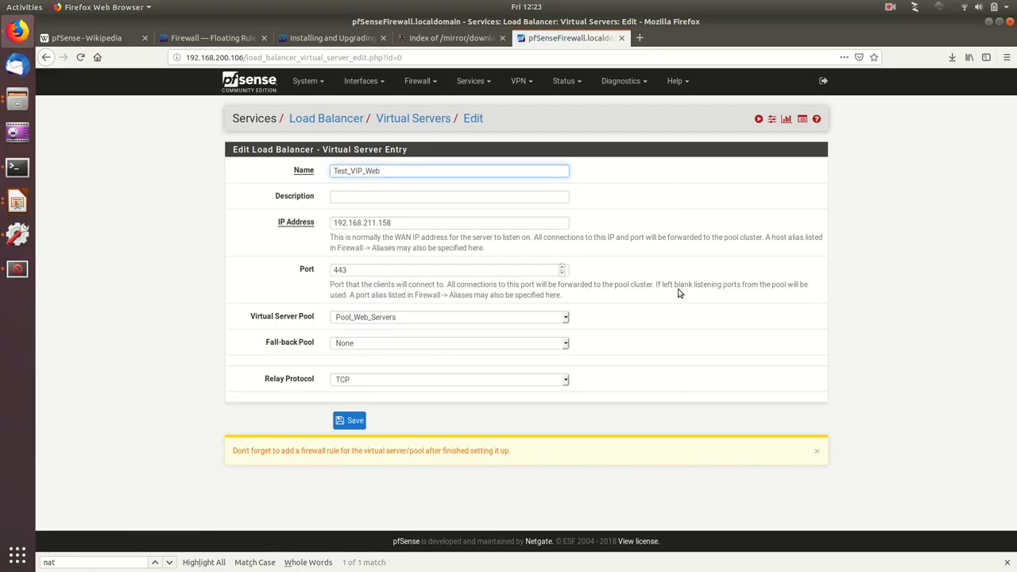
click(281, 321)
click(399, 318)
click(399, 318)
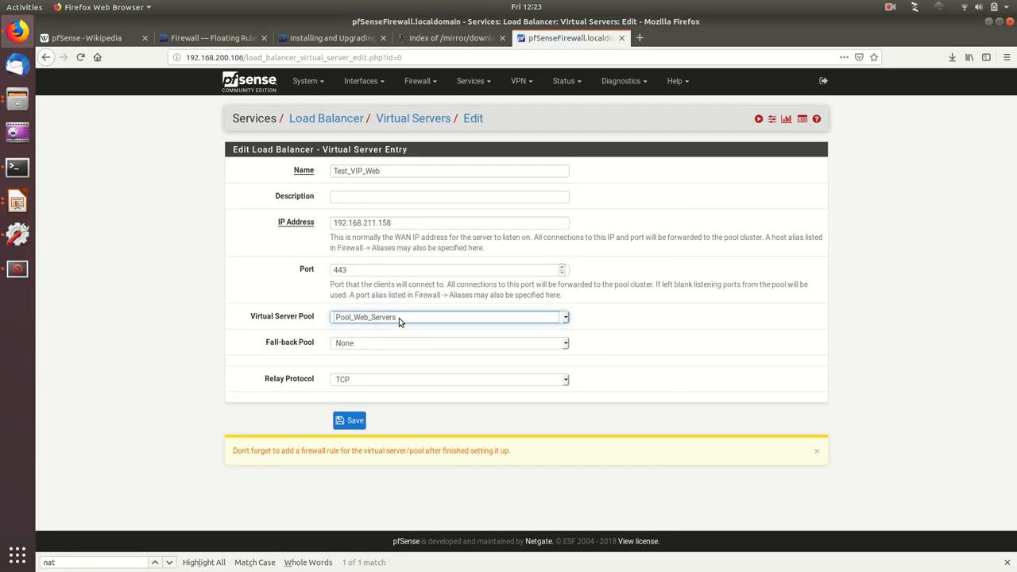
click(356, 343)
click(397, 351)
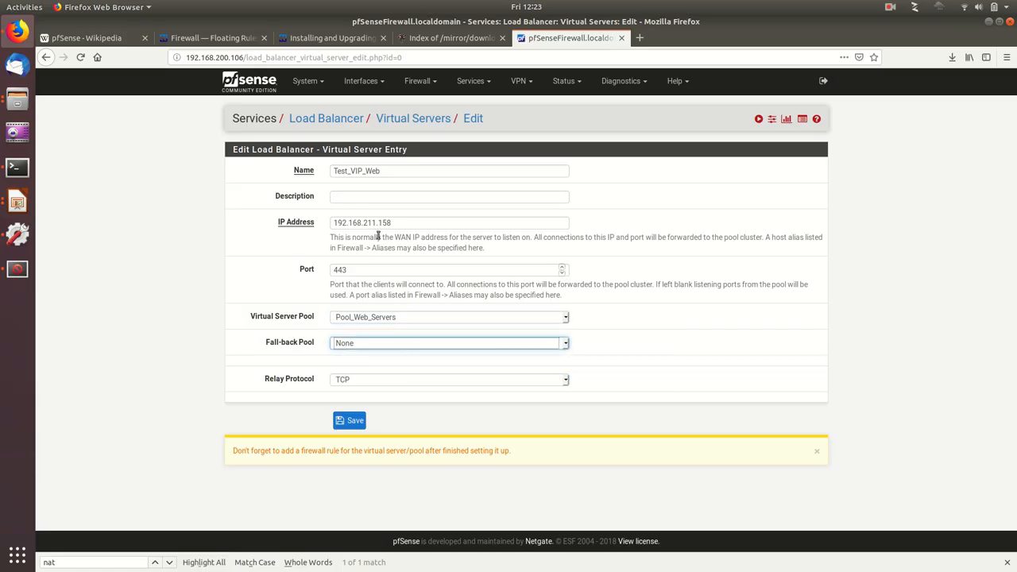
click(349, 420)
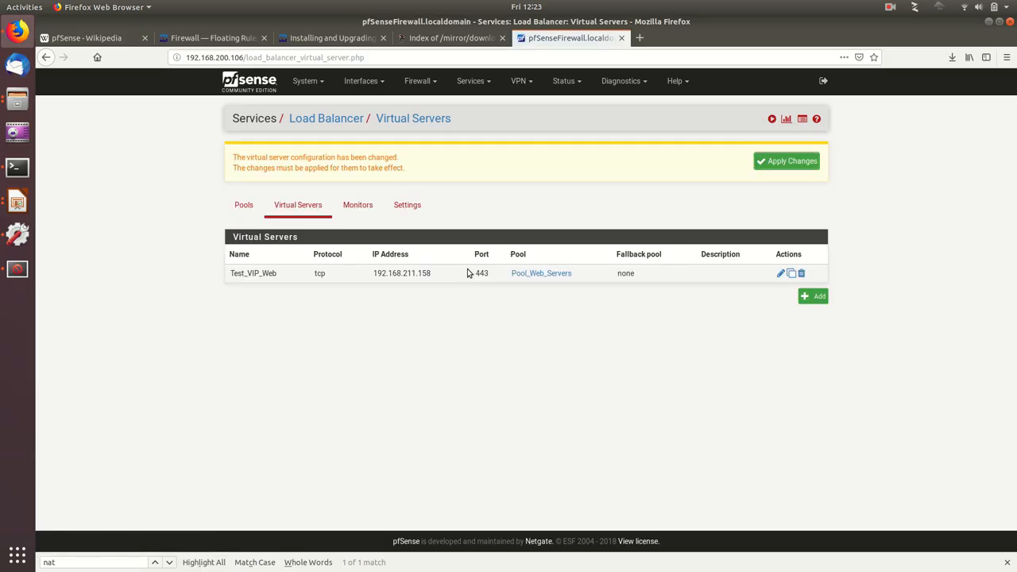
Step: View the load balancer's monitor list and the PPPoE Server page
click(370, 208)
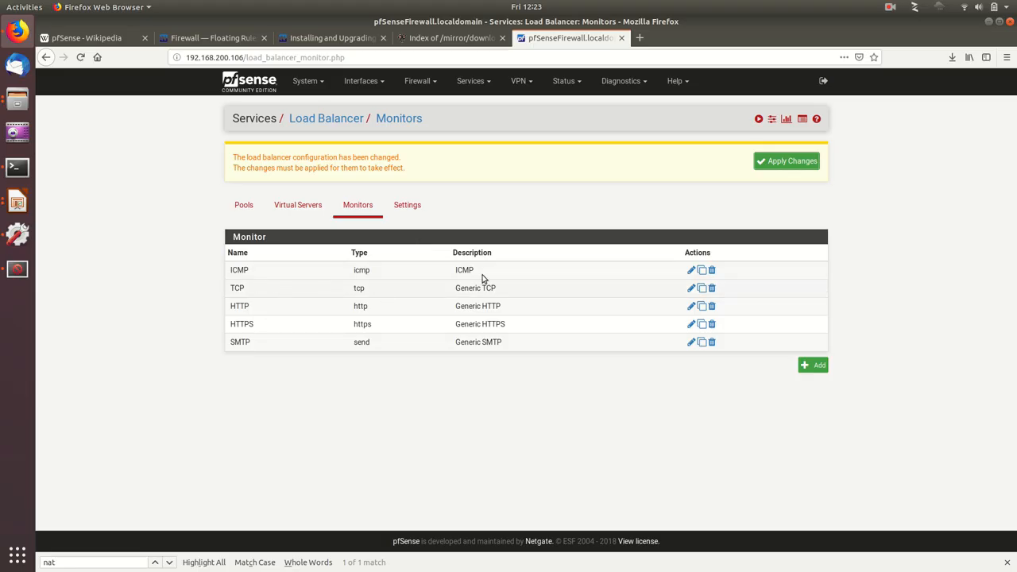
click(480, 83)
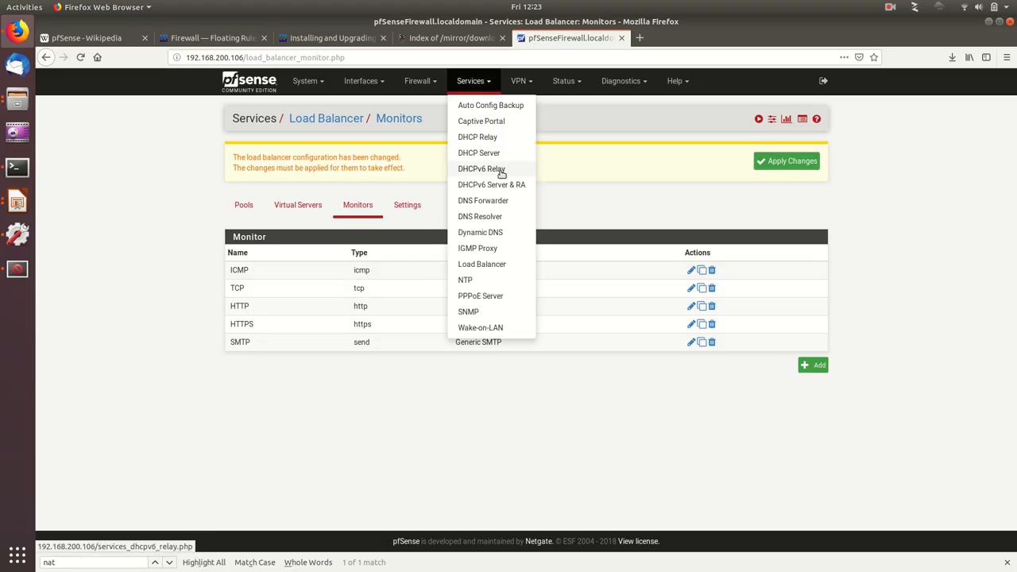
click(491, 297)
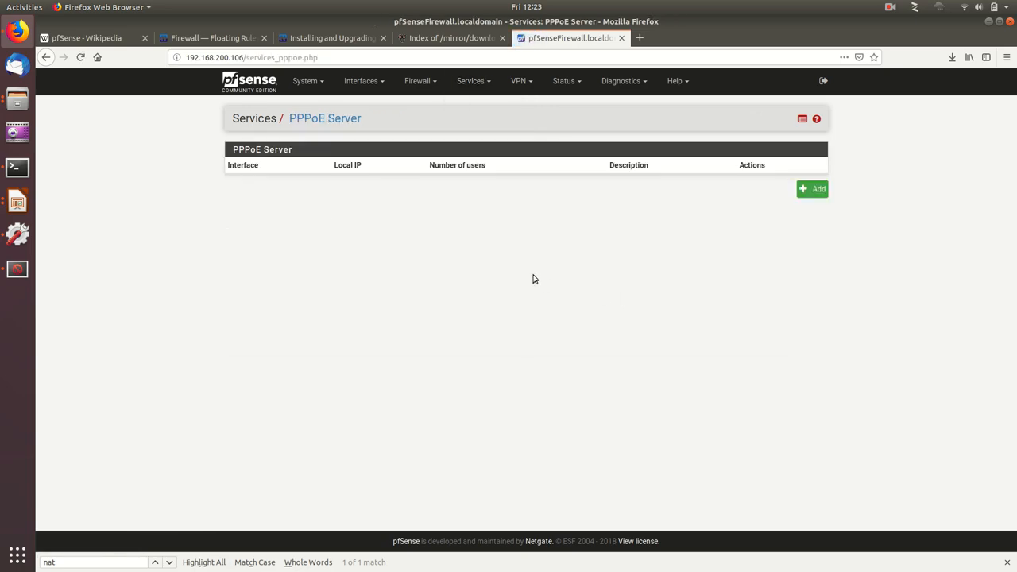
Step: Open the WAN OpenVPN server's settings and review the available server modes and the general and cryptographic options
click(522, 86)
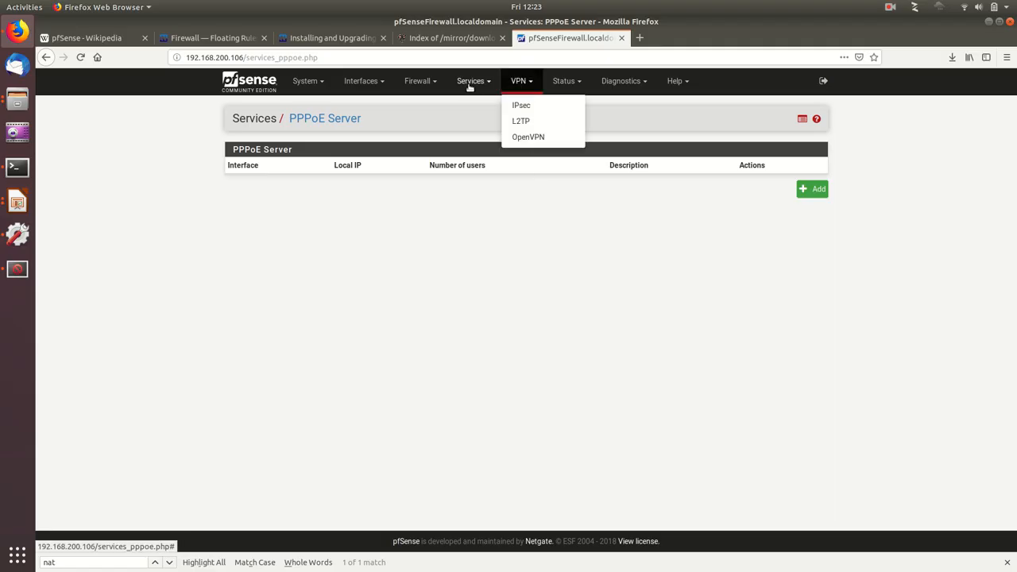
click(530, 138)
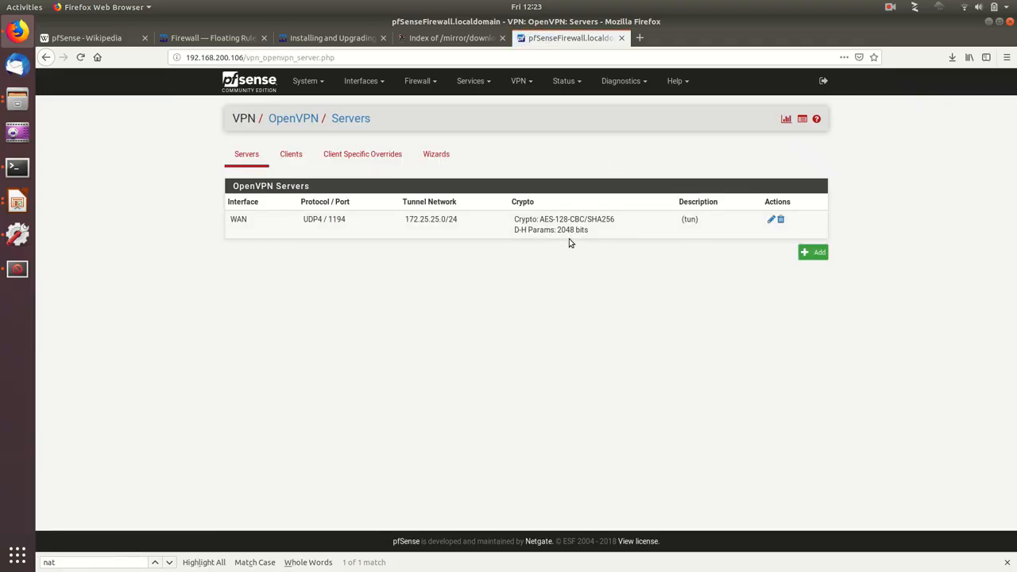
click(770, 219)
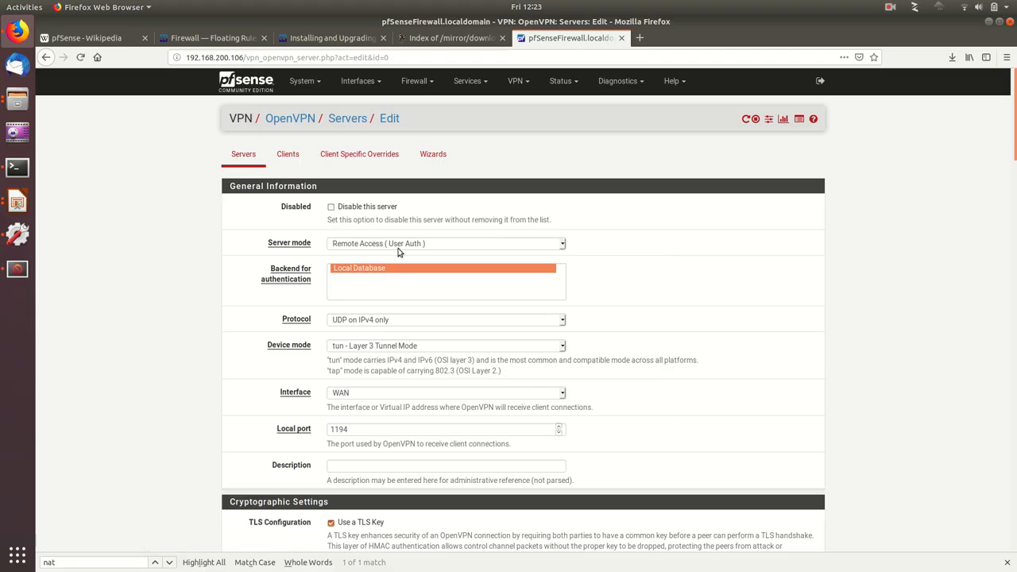
click(379, 244)
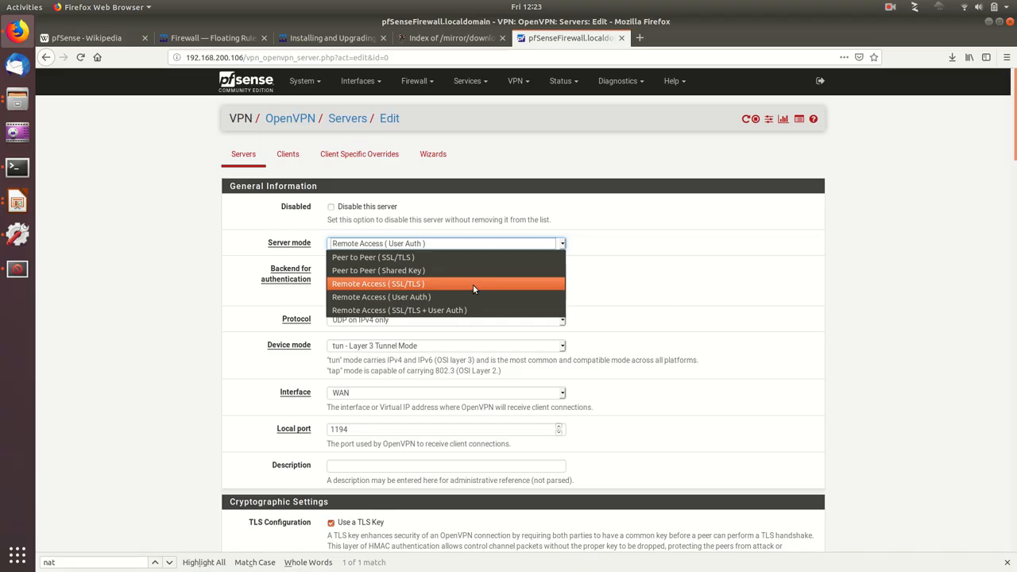
click(718, 308)
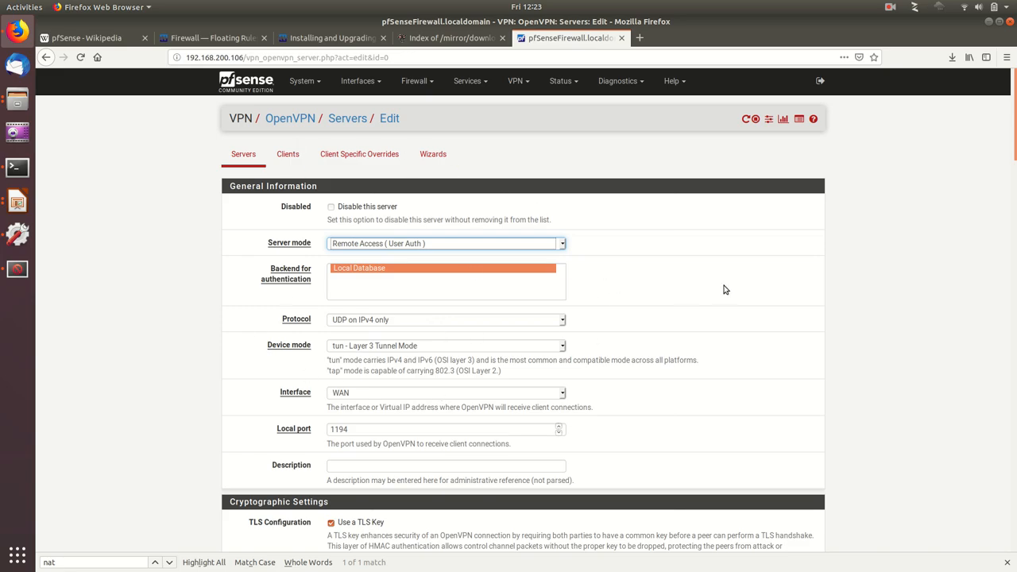
scroll(723, 289, down, 1)
scroll(723, 289, down, 10)
scroll(717, 286, up, 10)
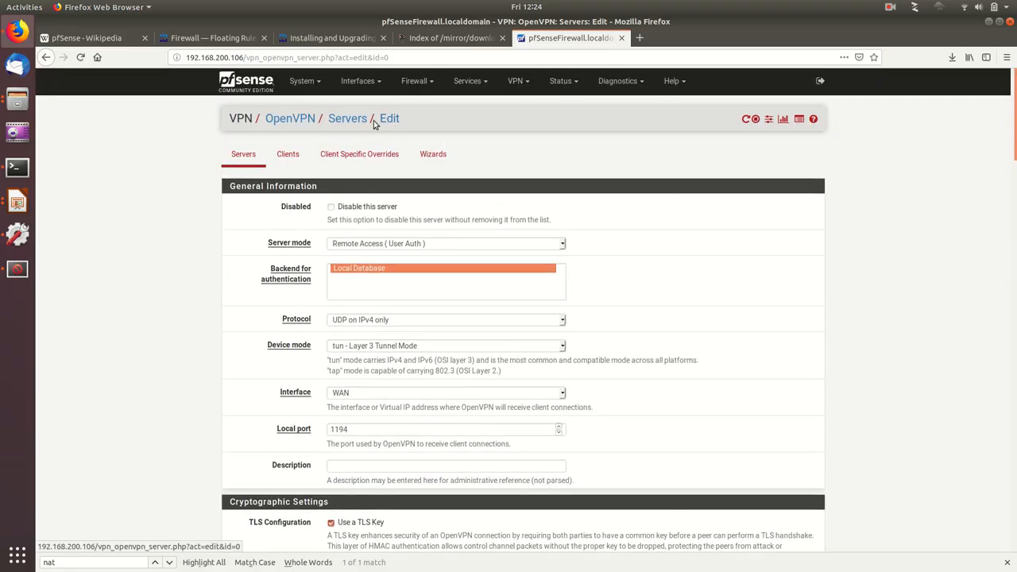
Step: View the IPsec tunnels page and the list of available status pages
click(517, 80)
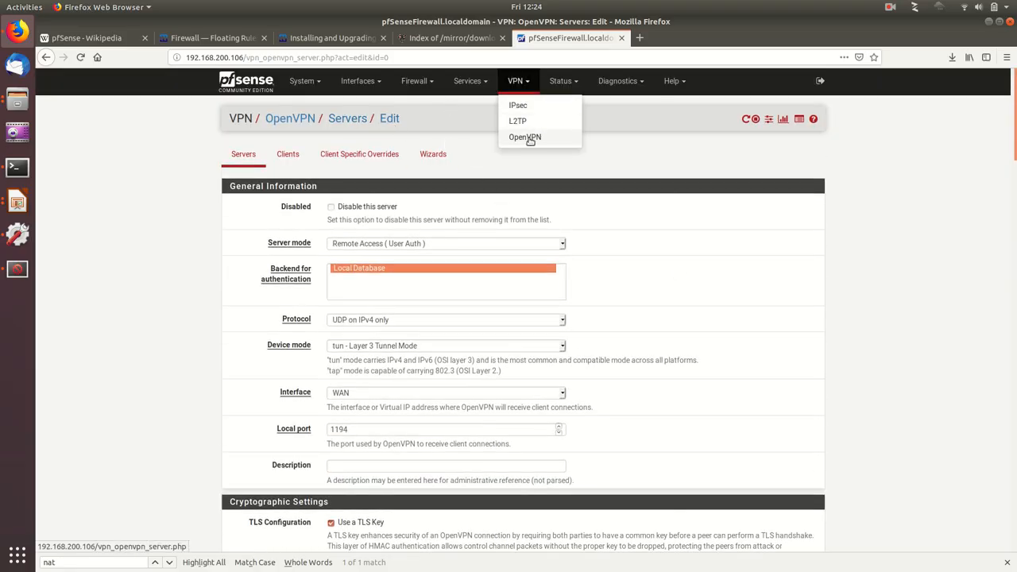
click(517, 109)
click(519, 80)
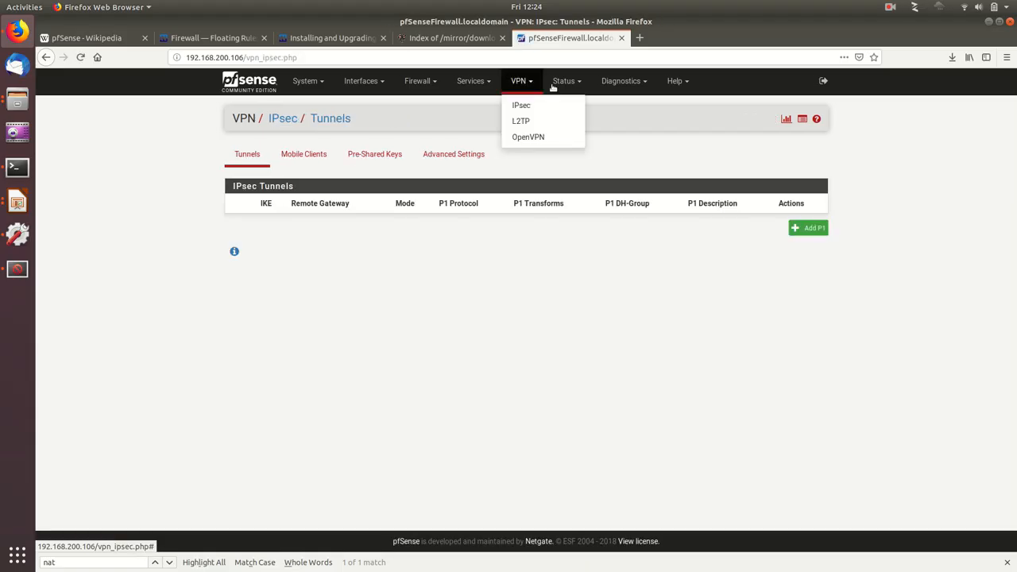
click(564, 81)
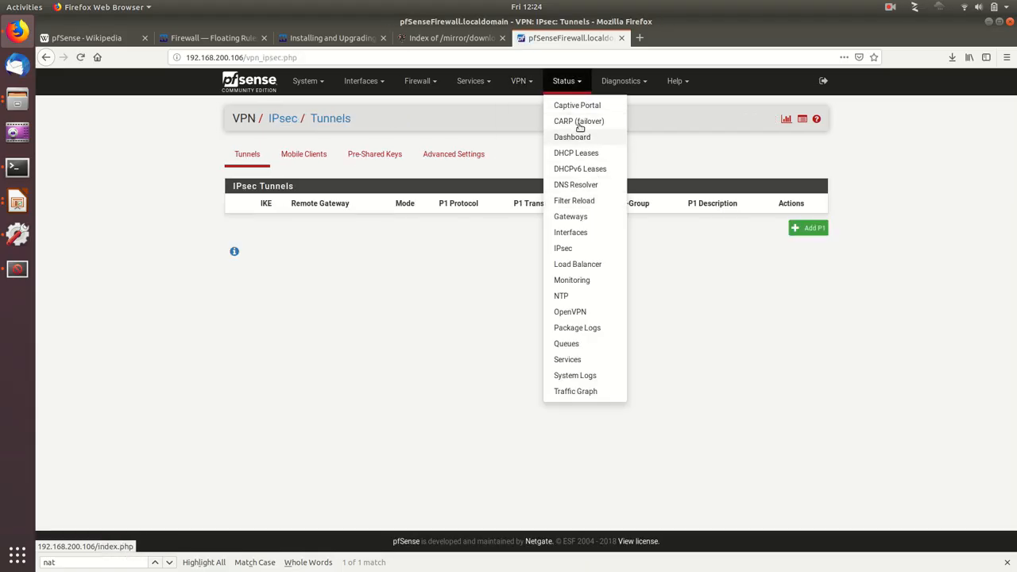
Step: Open the Hotel captive portal zone and review its configuration, from connection limits and timeouts to login page, authentication and HTTPS options
click(474, 81)
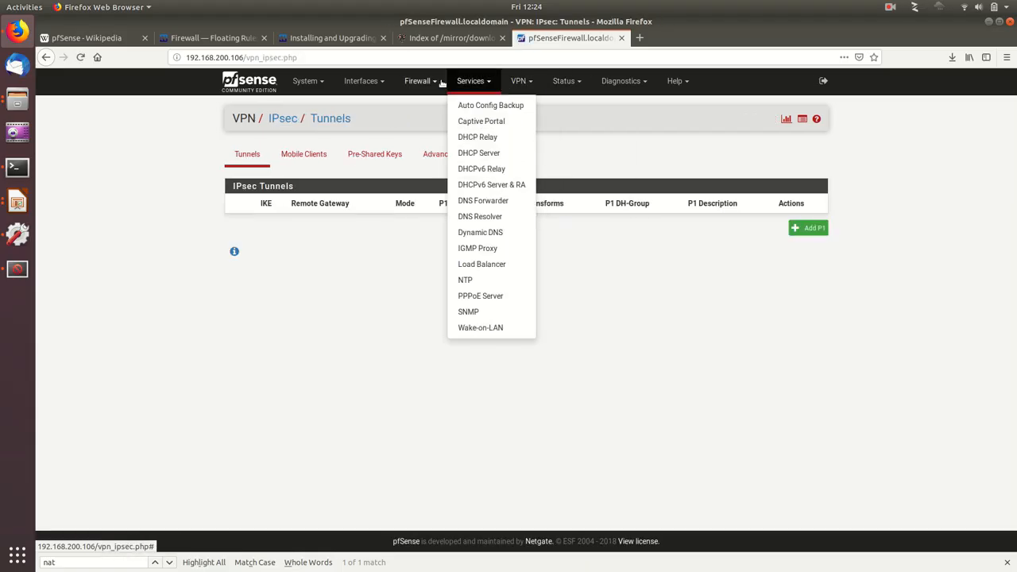
click(485, 122)
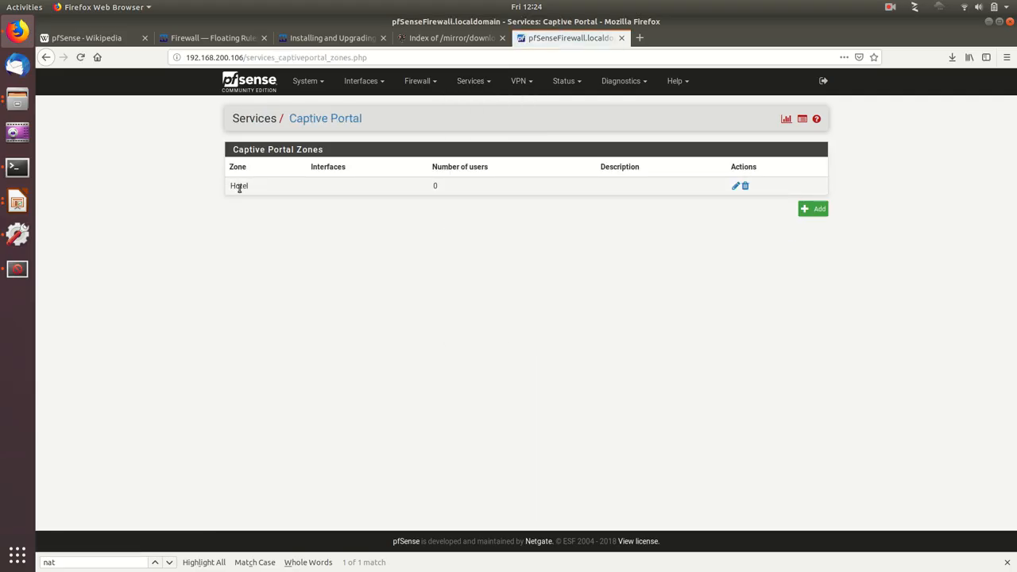
click(737, 188)
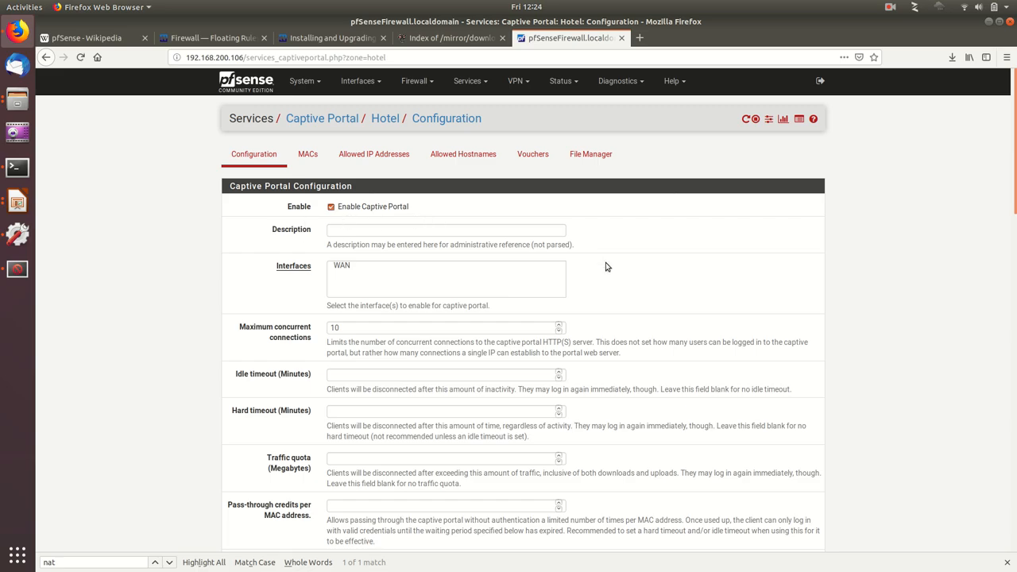
scroll(605, 267, down, 3)
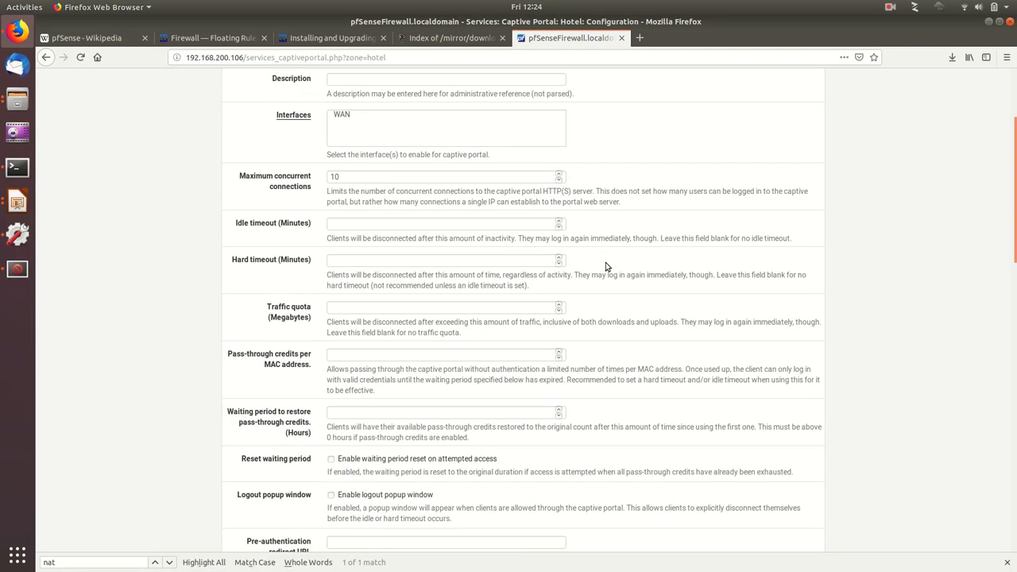
scroll(605, 266, down, 6)
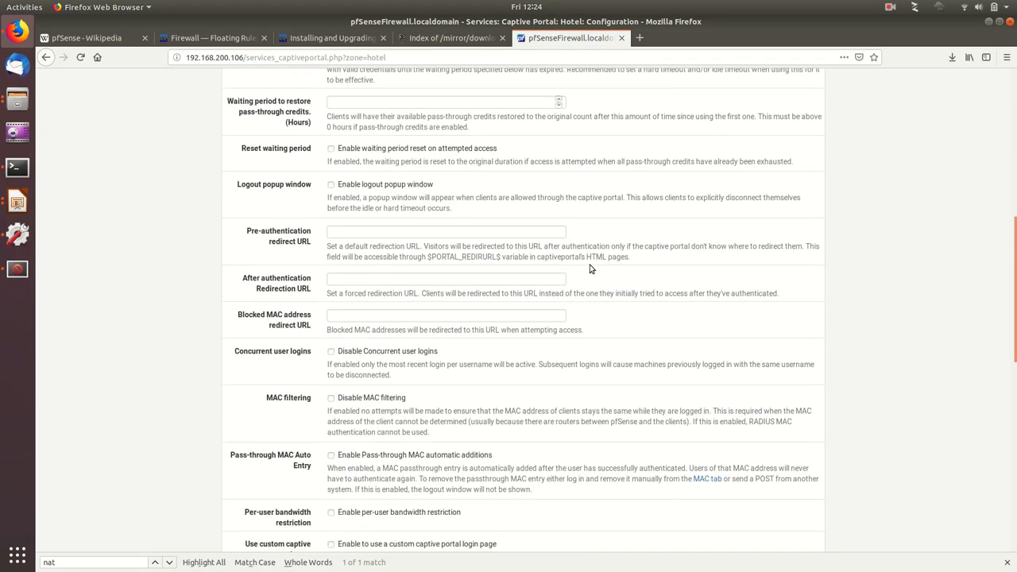
scroll(476, 354, down, 2)
scroll(476, 354, down, 4)
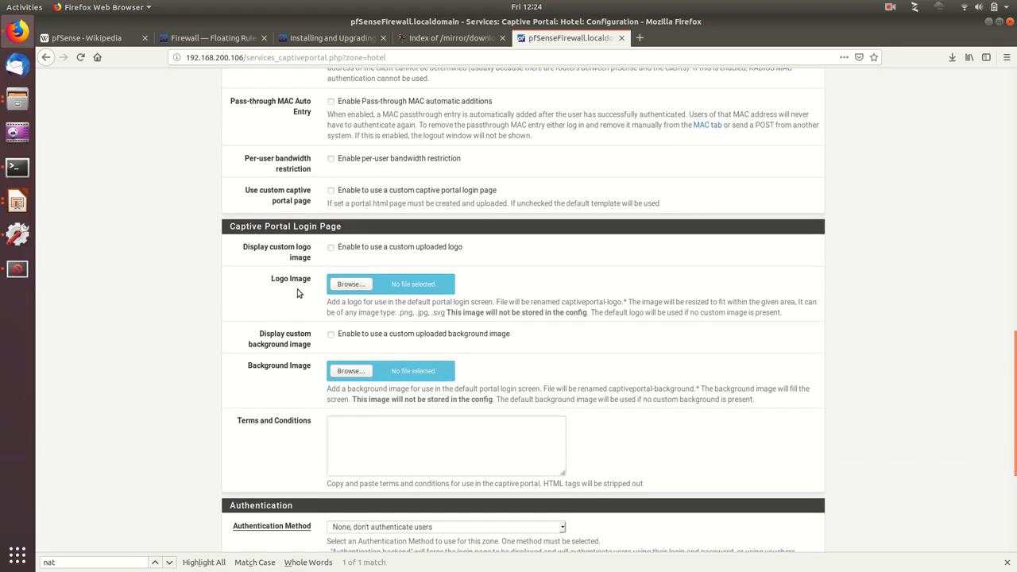
scroll(492, 289, up, 3)
scroll(493, 289, down, 6)
scroll(493, 289, down, 2)
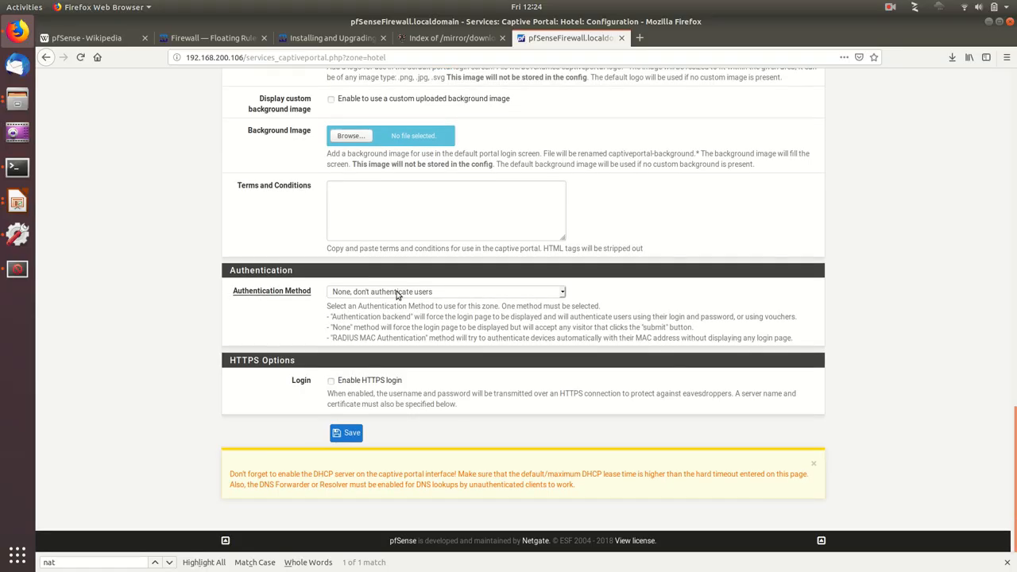
Step: Try RADIUS MAC Authentication as the Hotel zone's authentication method, and return it to no user authentication
click(447, 293)
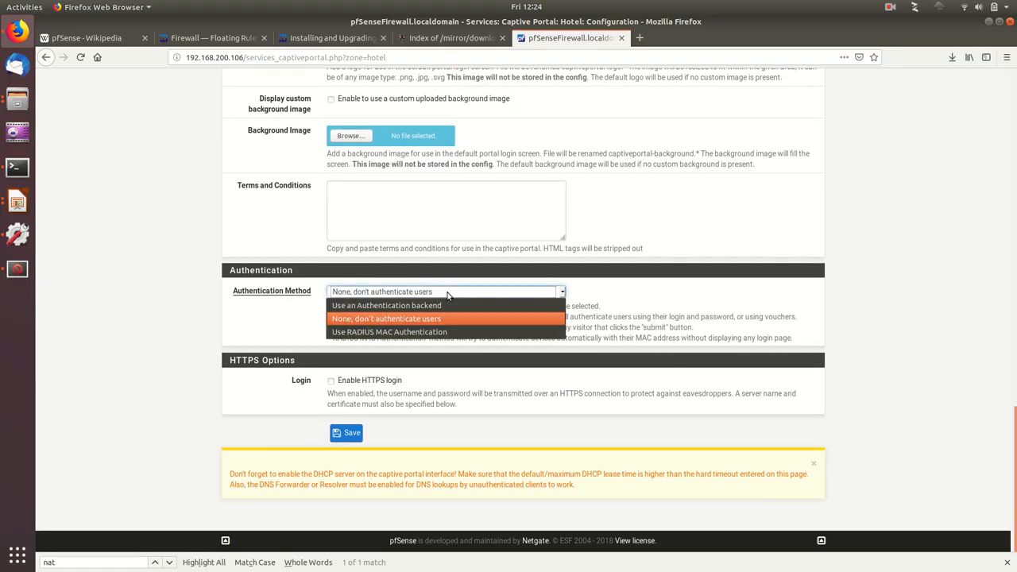
click(374, 332)
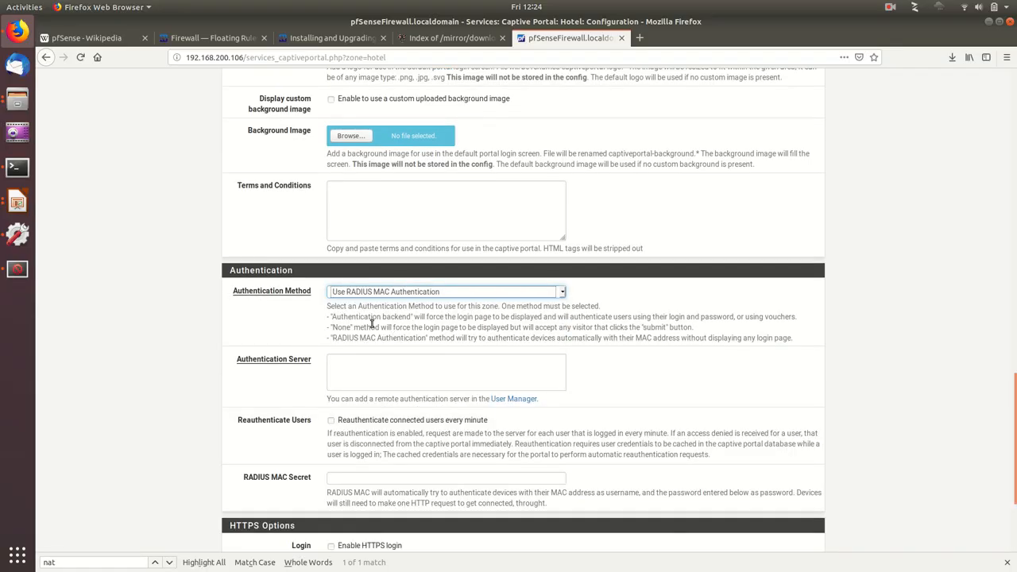
click(425, 291)
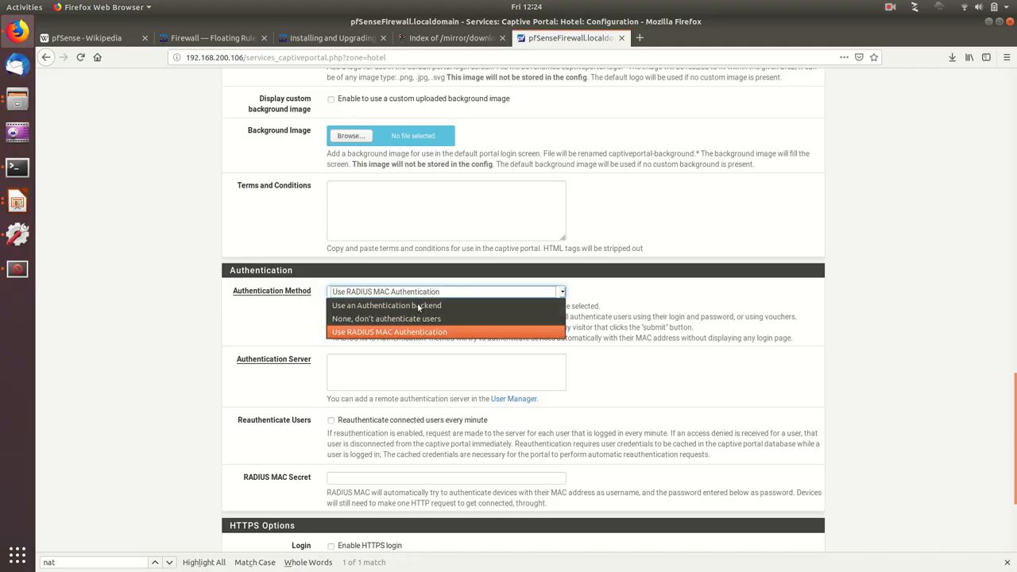
click(394, 319)
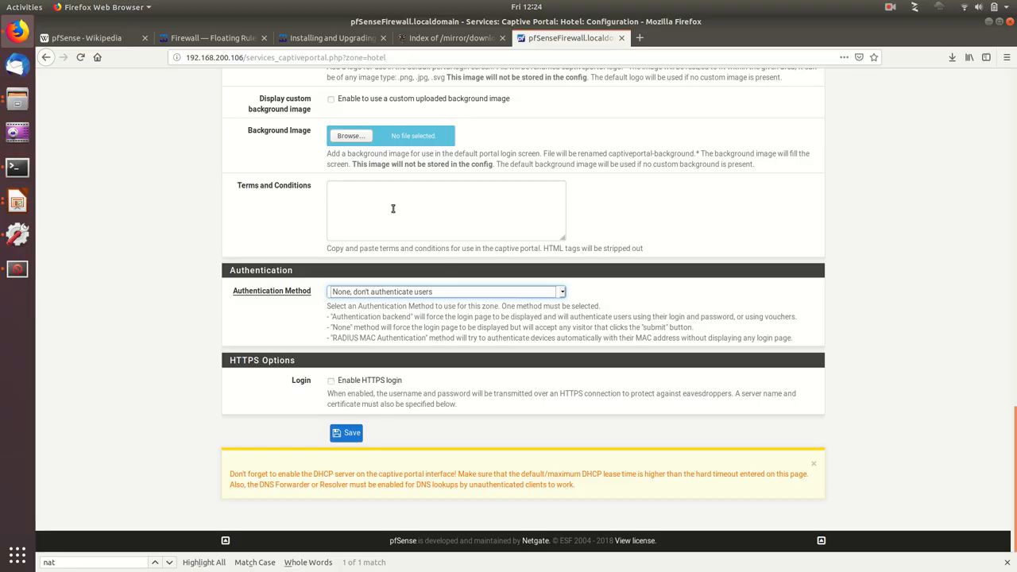
scroll(346, 197, up, 3)
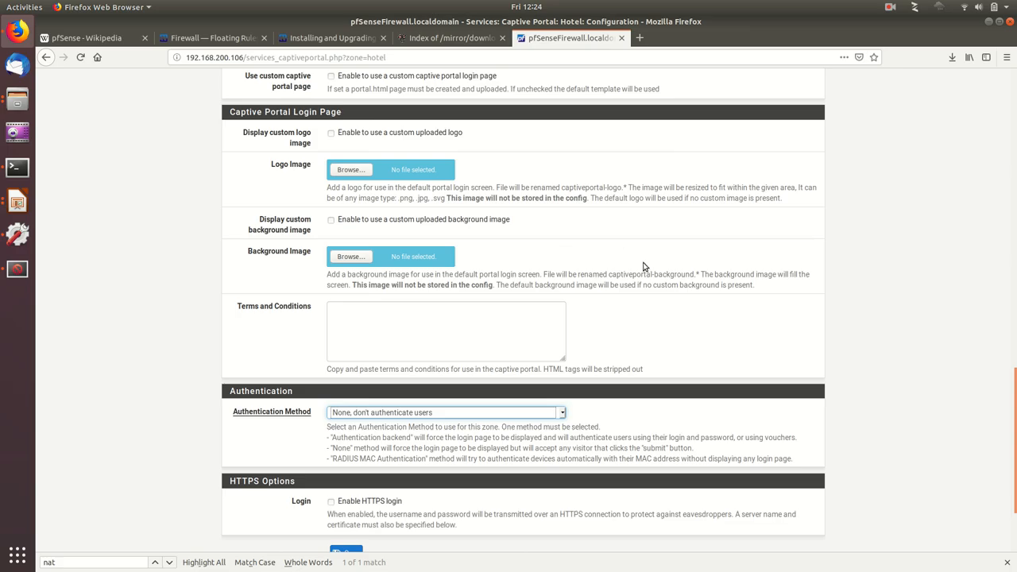
scroll(643, 267, down, 3)
scroll(546, 334, up, 20)
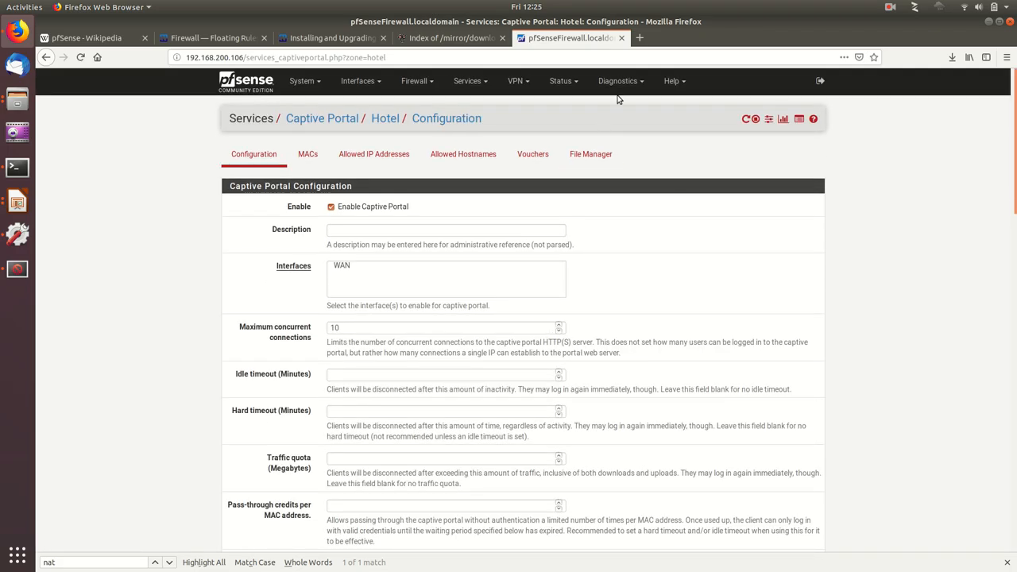
Step: View the Interfaces status page for the WAN interface and the list of available status pages
click(567, 88)
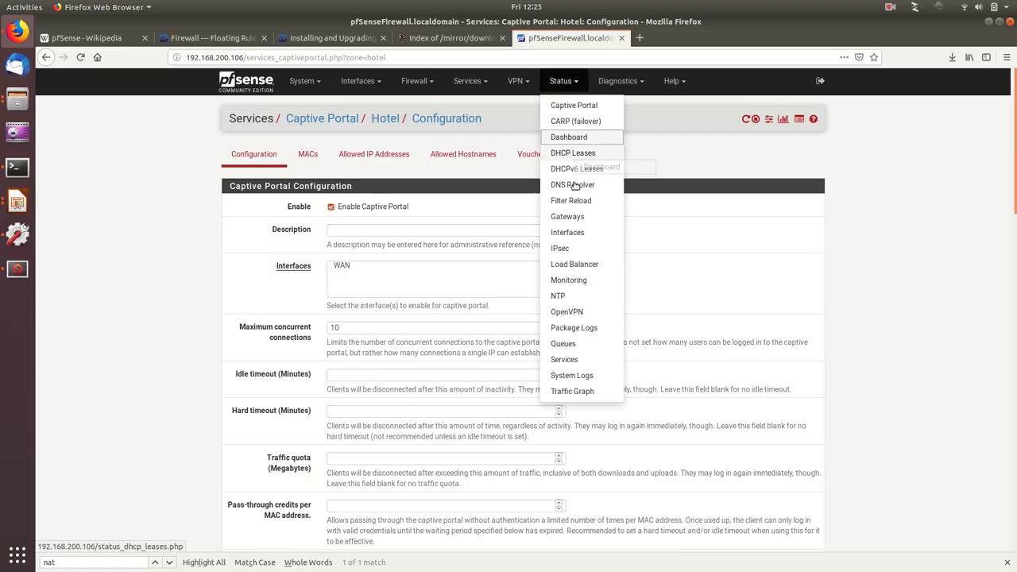
click(574, 232)
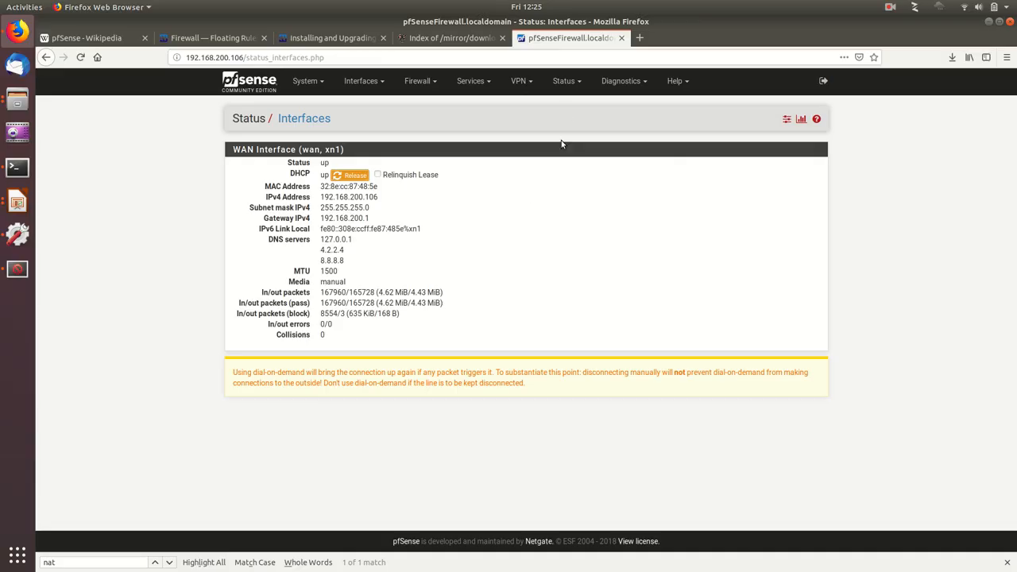
click(564, 80)
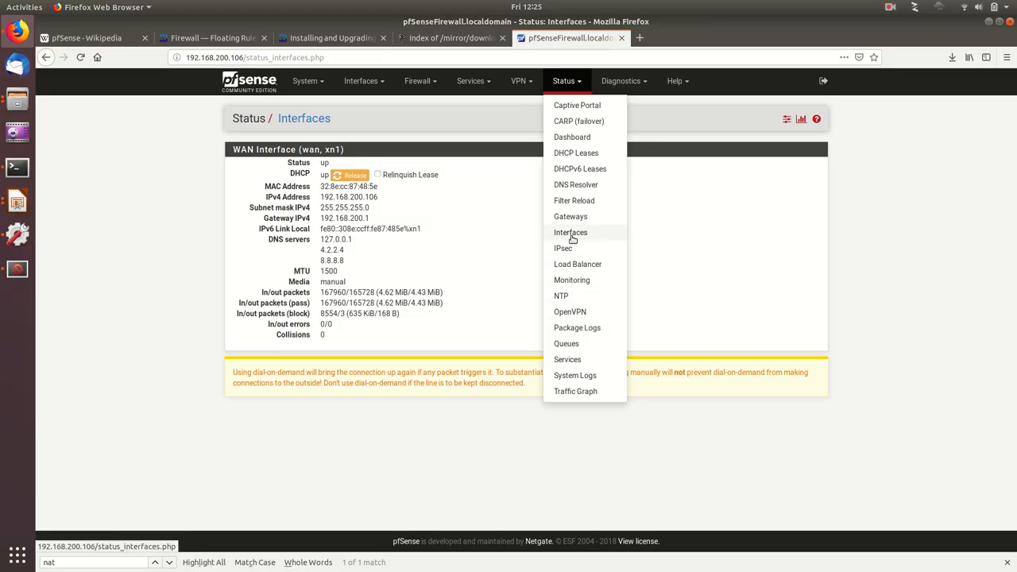
Step: View the Tables and pfTop diagnostics pages
click(620, 80)
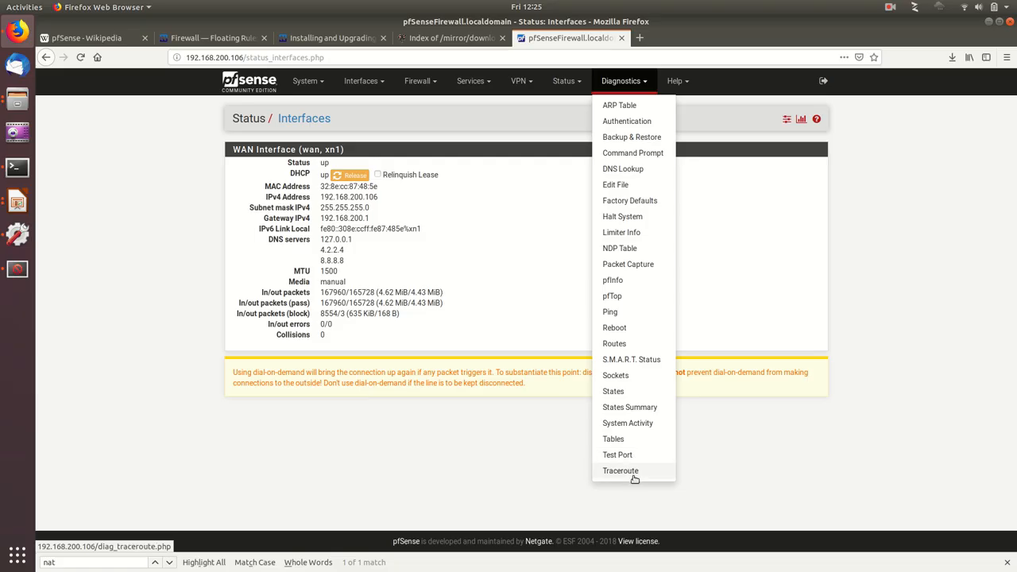
click(613, 439)
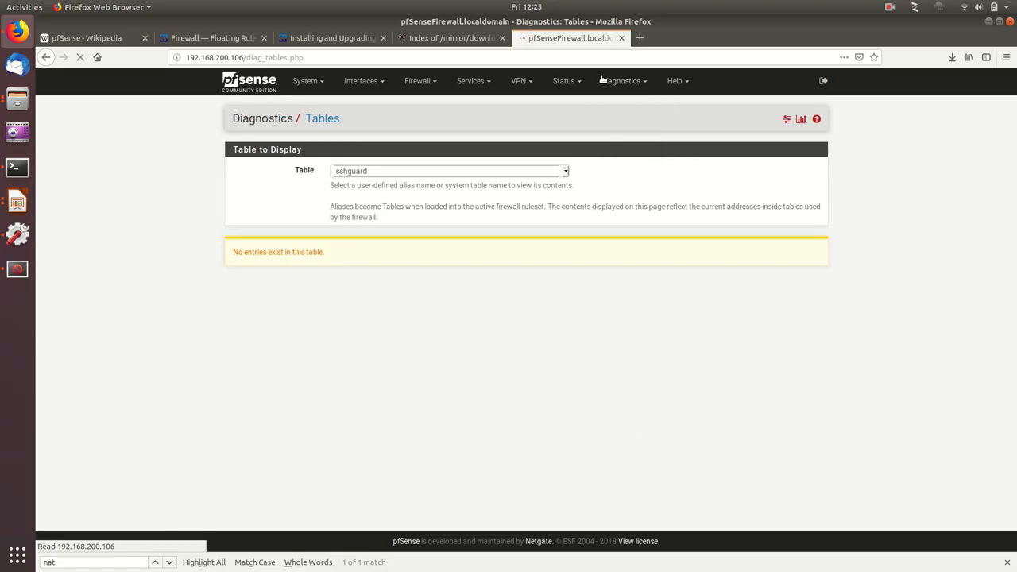
click(621, 84)
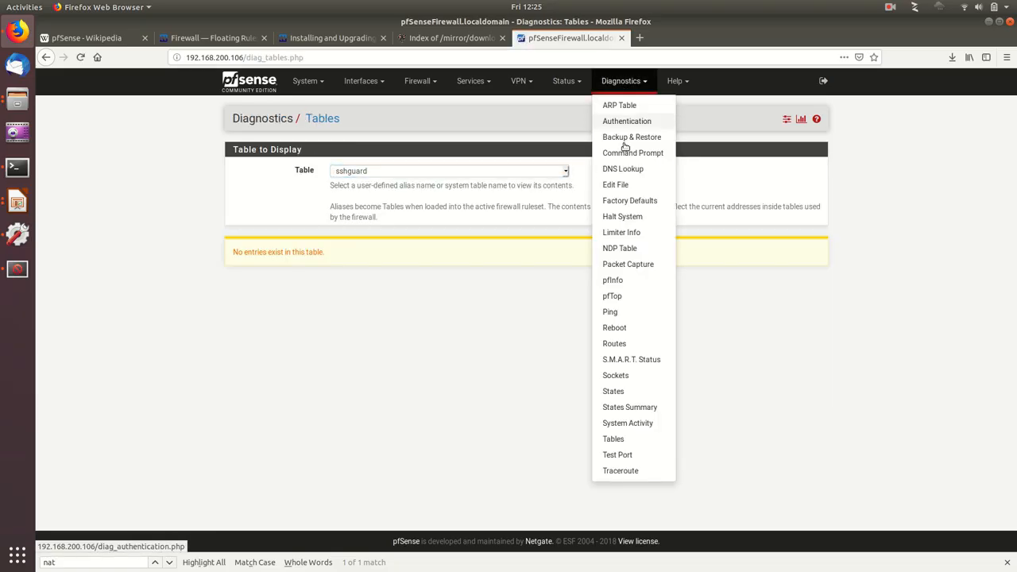
click(618, 295)
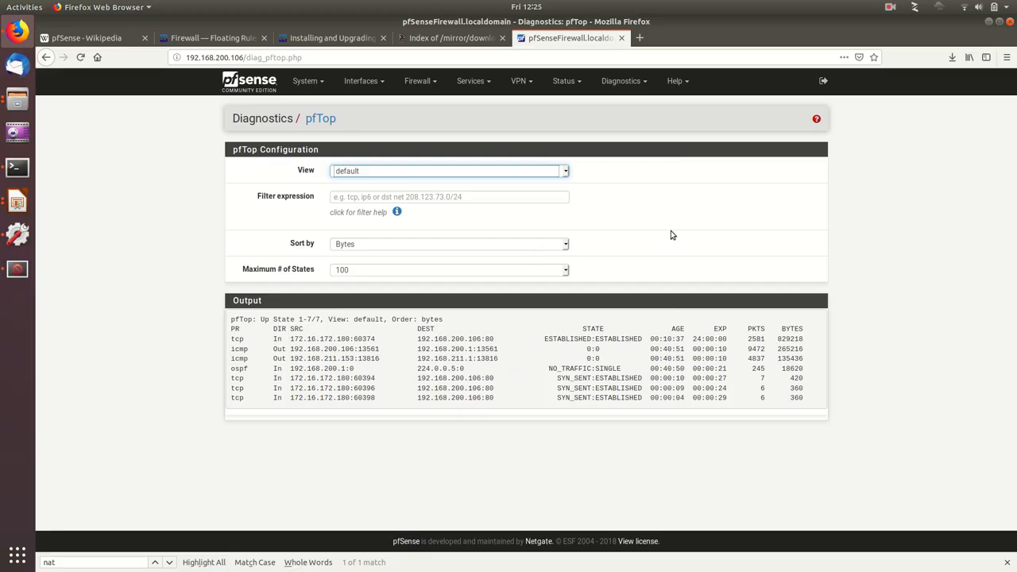
Step: Read the virtual firewall demo requirements slide in LibreOffice Impress, and switch to OpenXenManager to show xen1's server networks
key(alt+Tab)
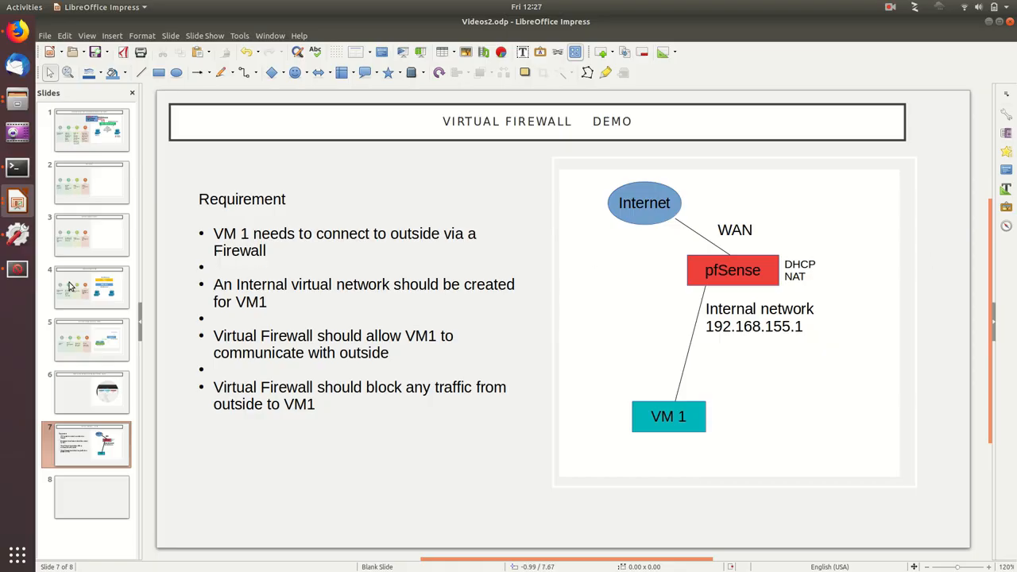
click(18, 268)
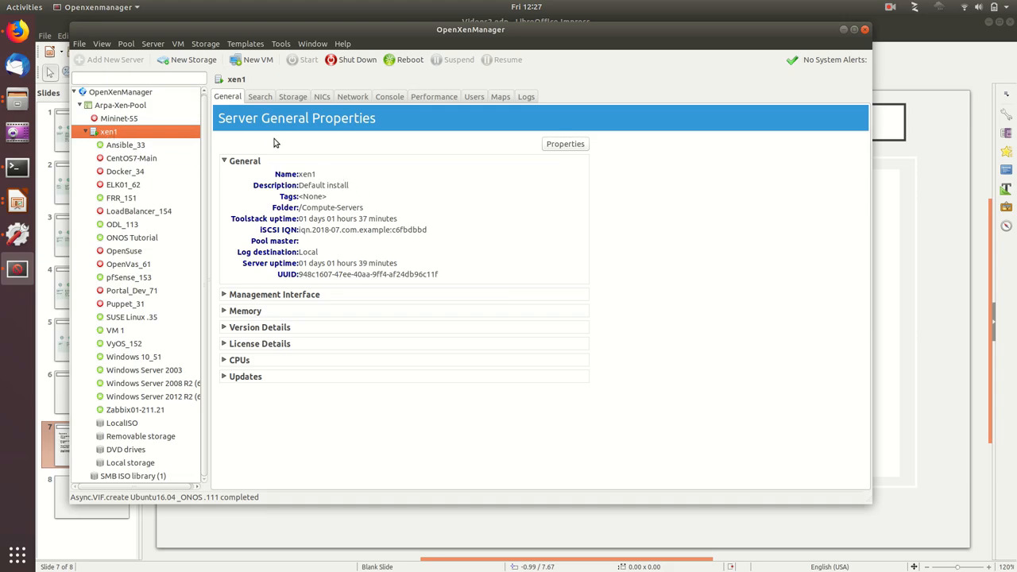
click(261, 99)
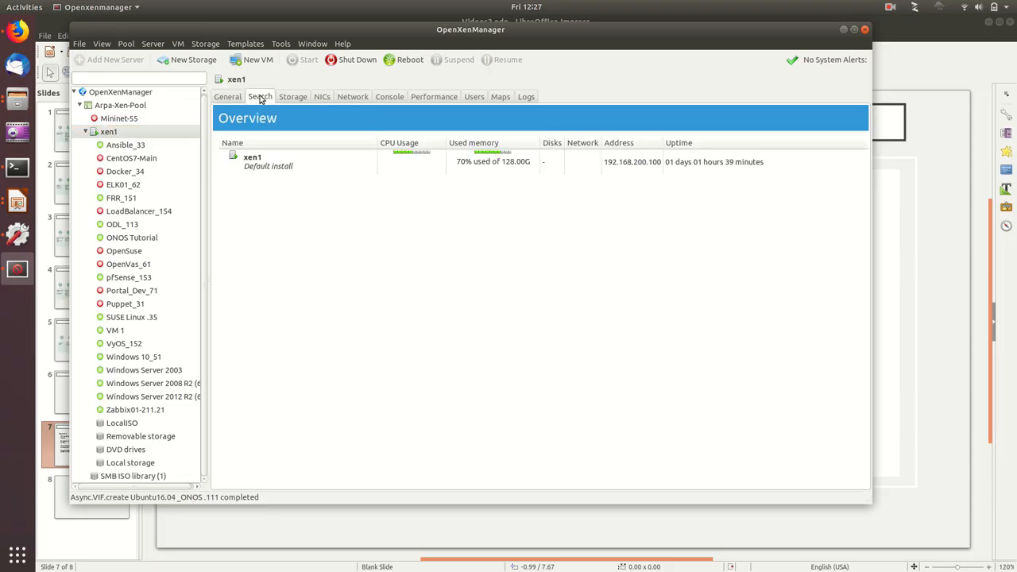
click(347, 99)
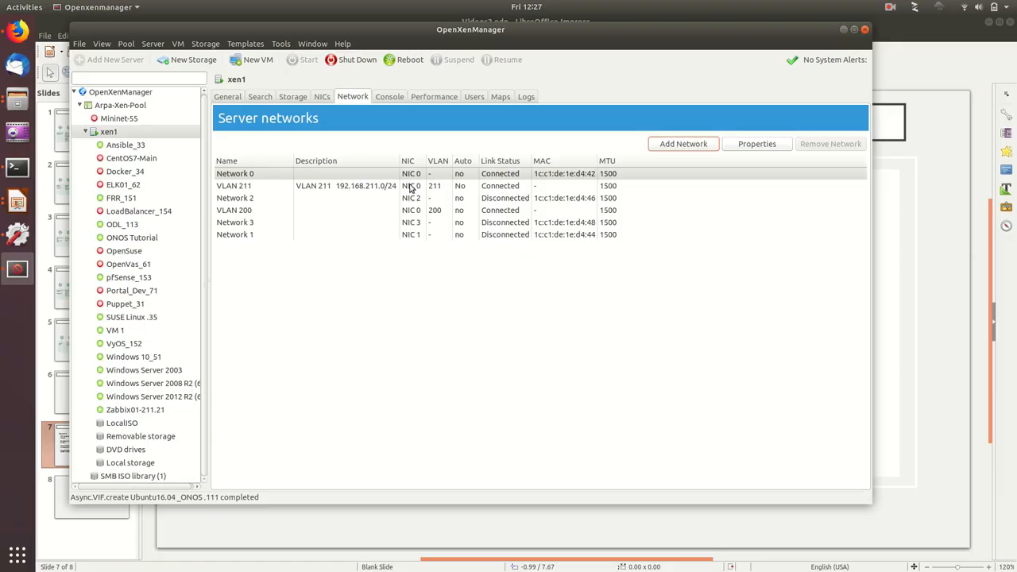
Step: Create an internal network named Internal_Network_1 on xen1 and select it in the server networks list
click(682, 144)
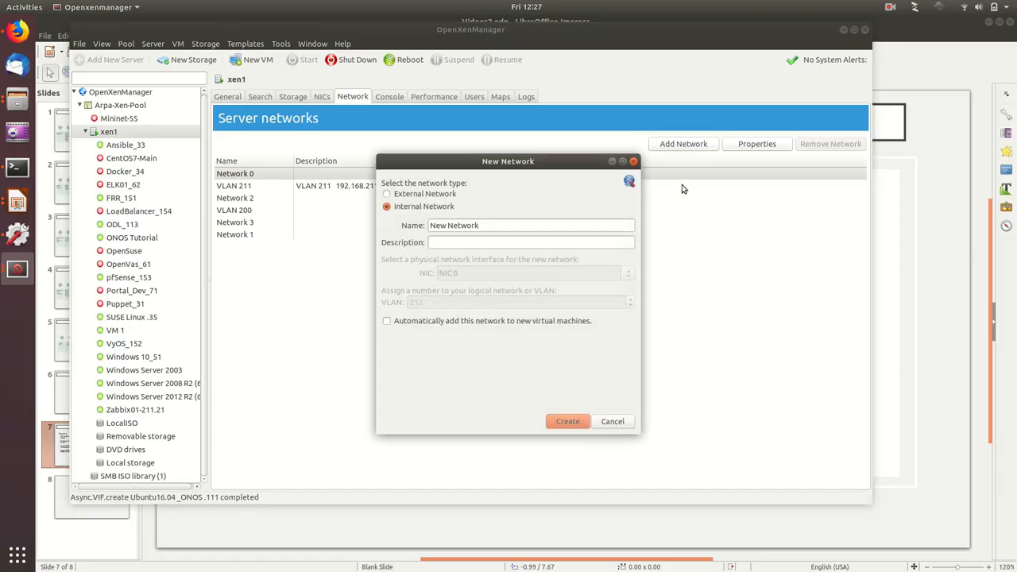
click(401, 194)
click(412, 208)
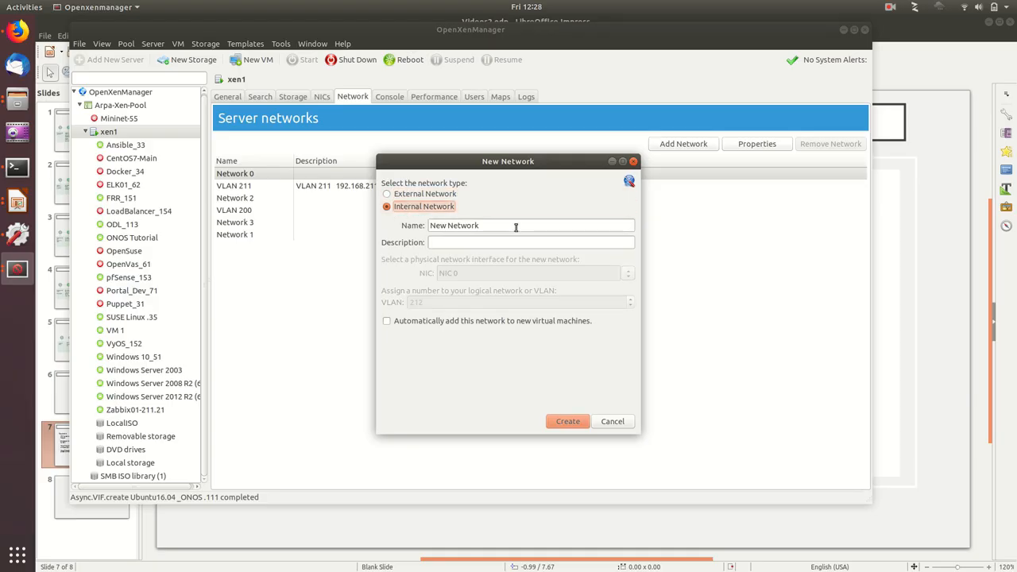
triple_click(454, 226)
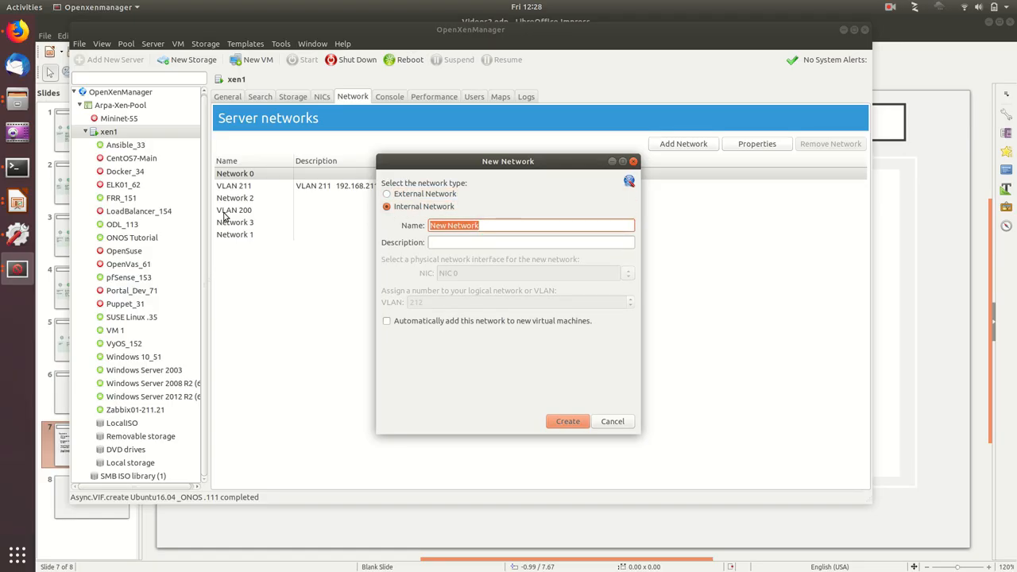
key(BackSpace)
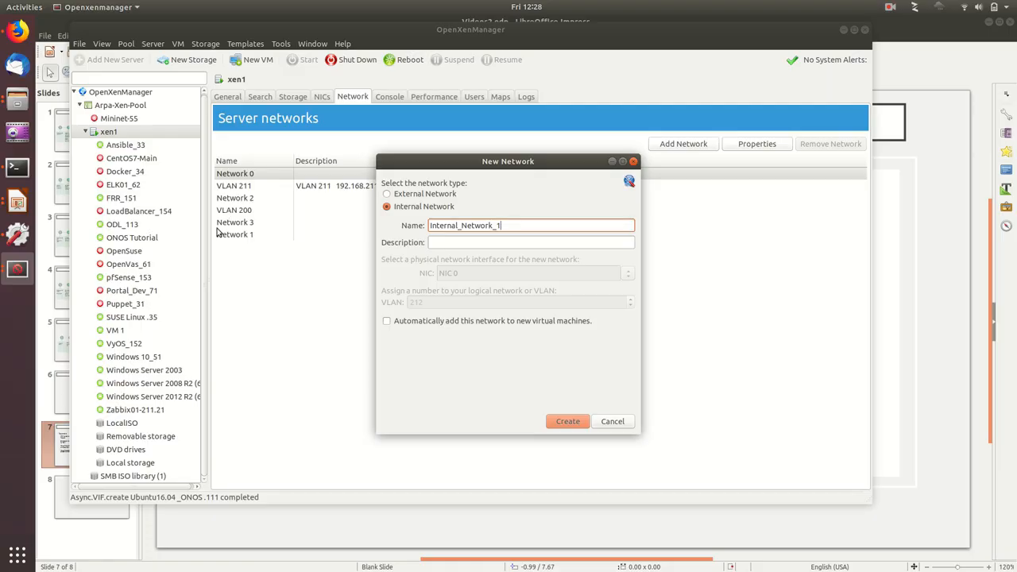
click(563, 422)
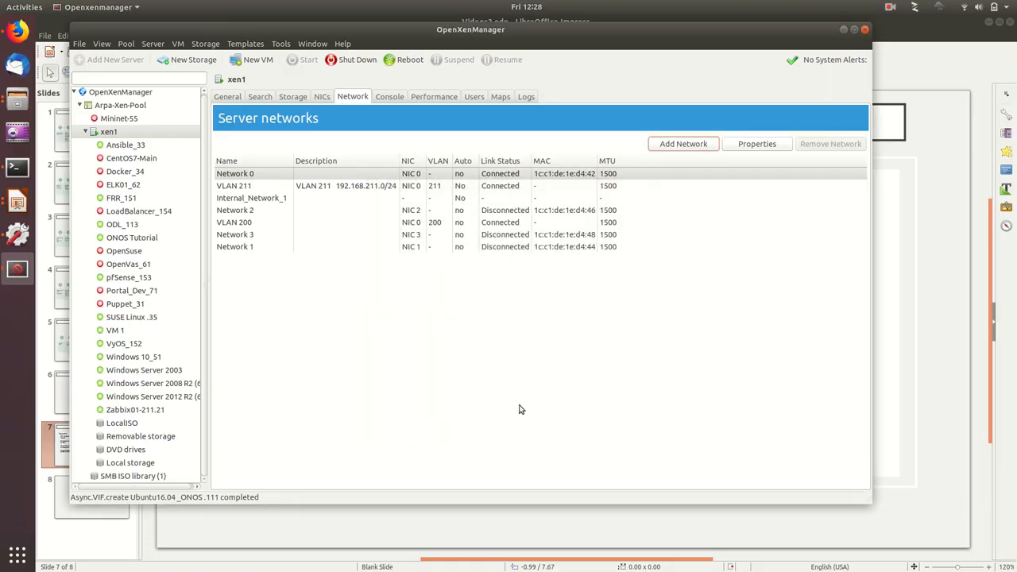
click(268, 201)
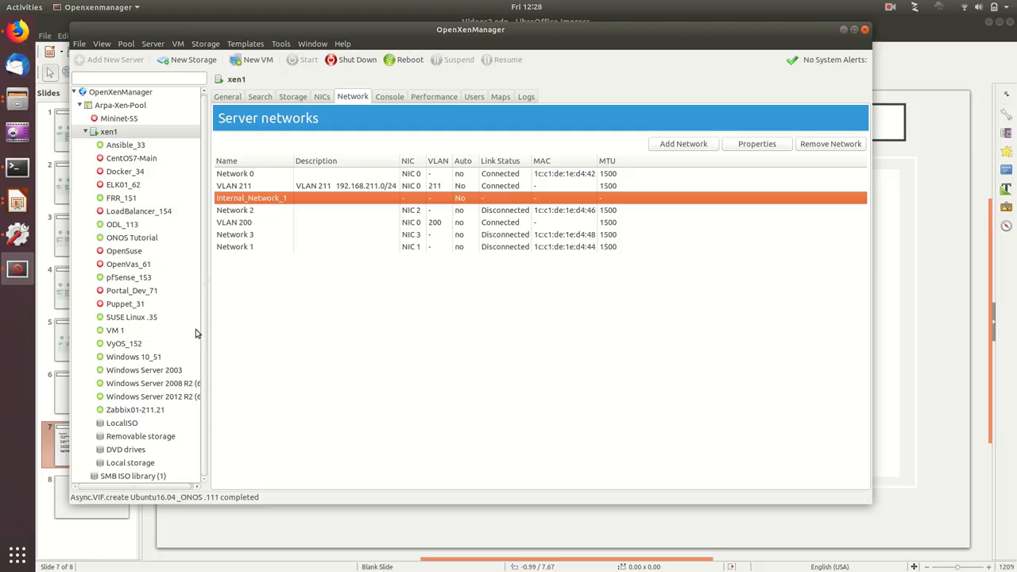
Step: Add a virtual interface on Internal_Network_1 with an auto-generated MAC address to the pfSense_153 virtual machine
click(126, 278)
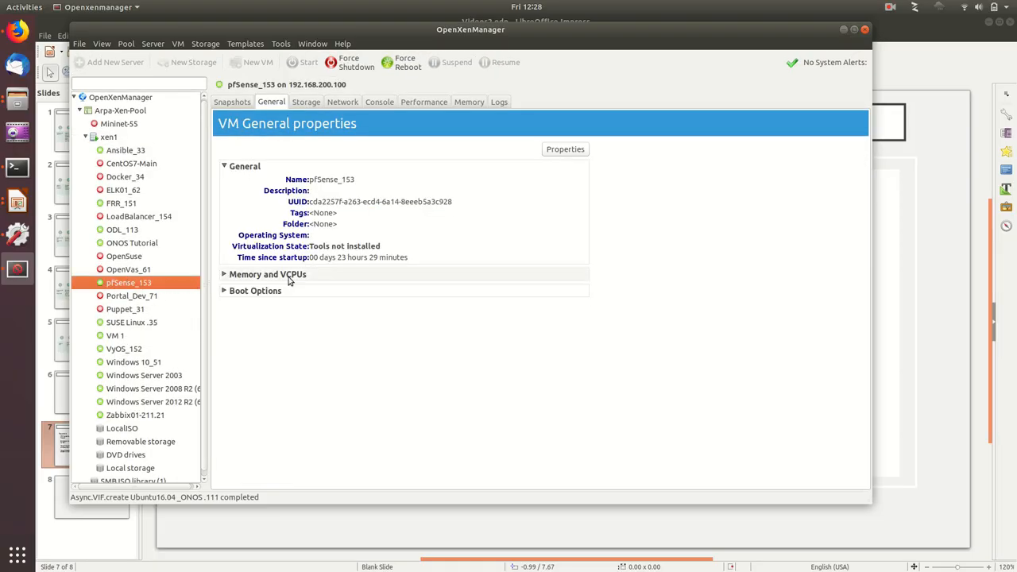
click(341, 104)
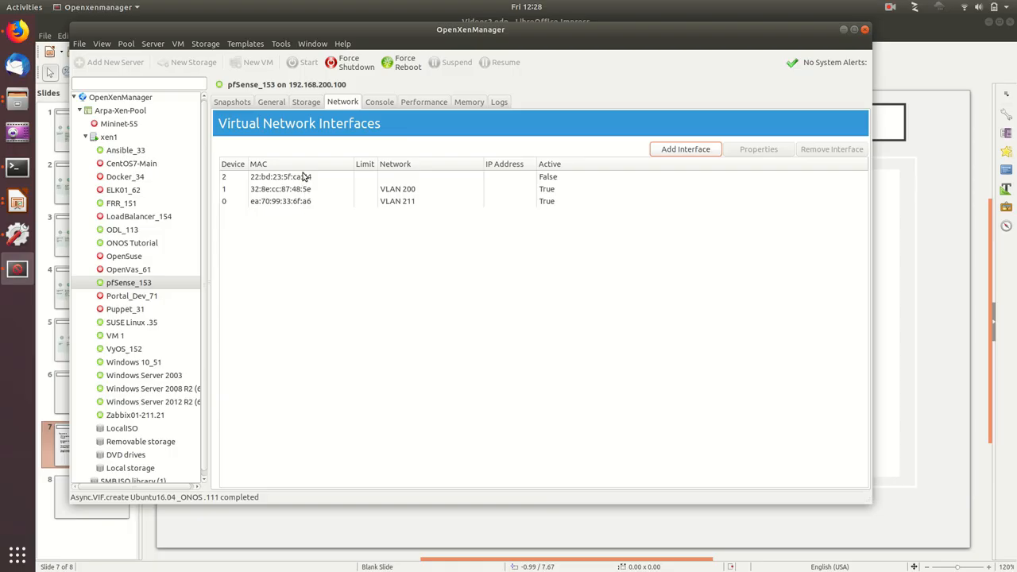
click(398, 191)
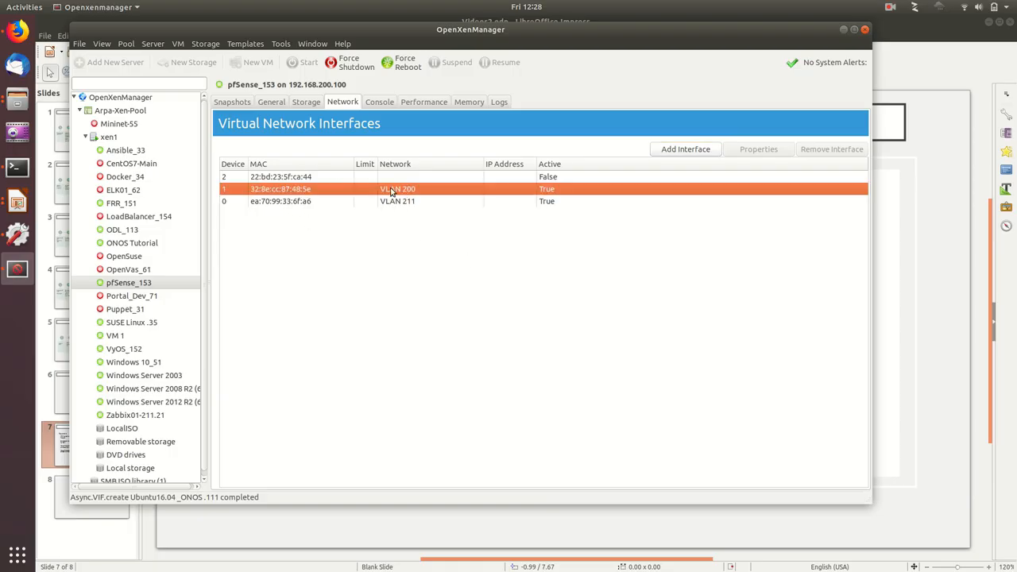
click(691, 156)
click(534, 264)
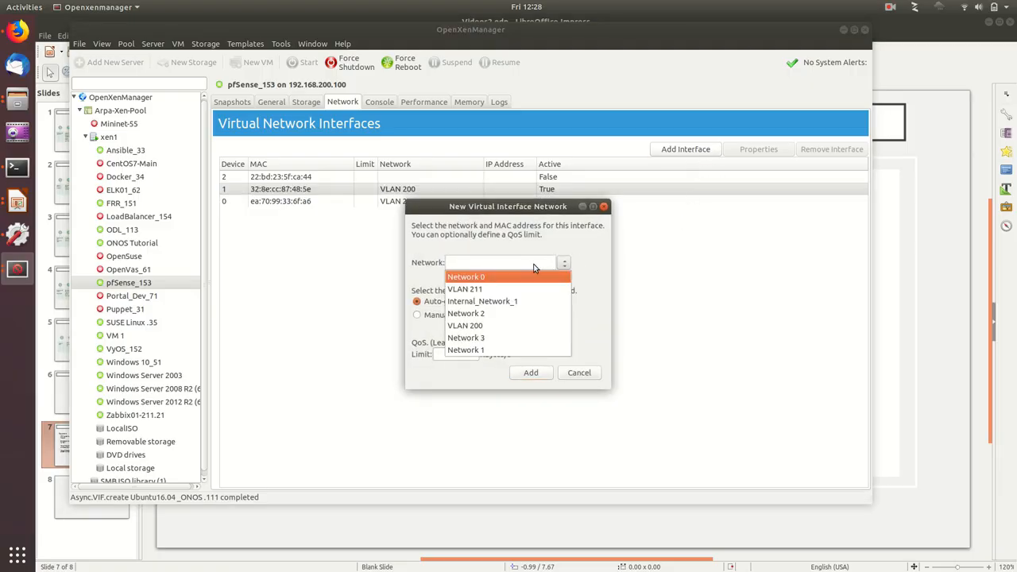
click(476, 304)
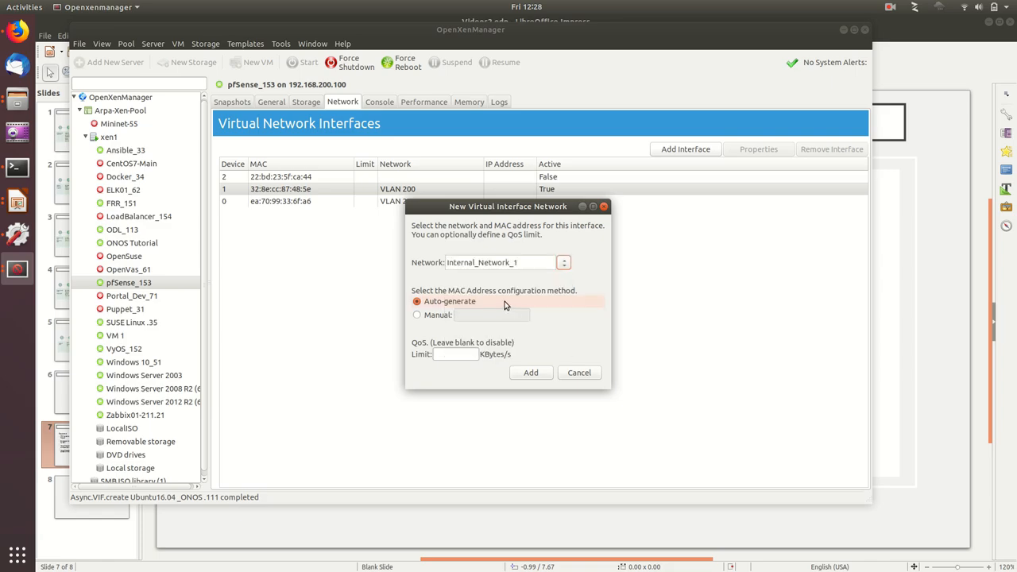
click(531, 374)
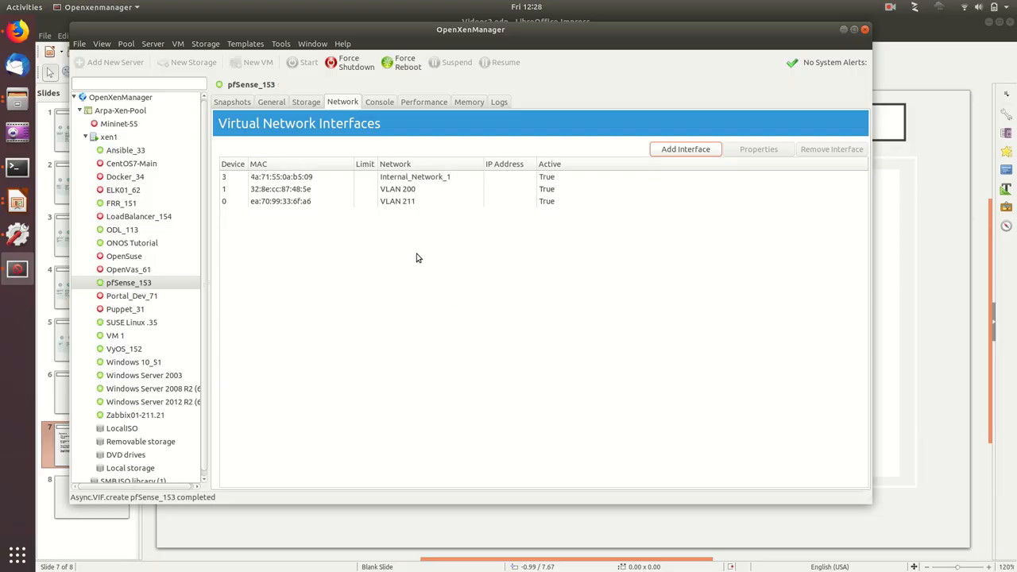
click(309, 178)
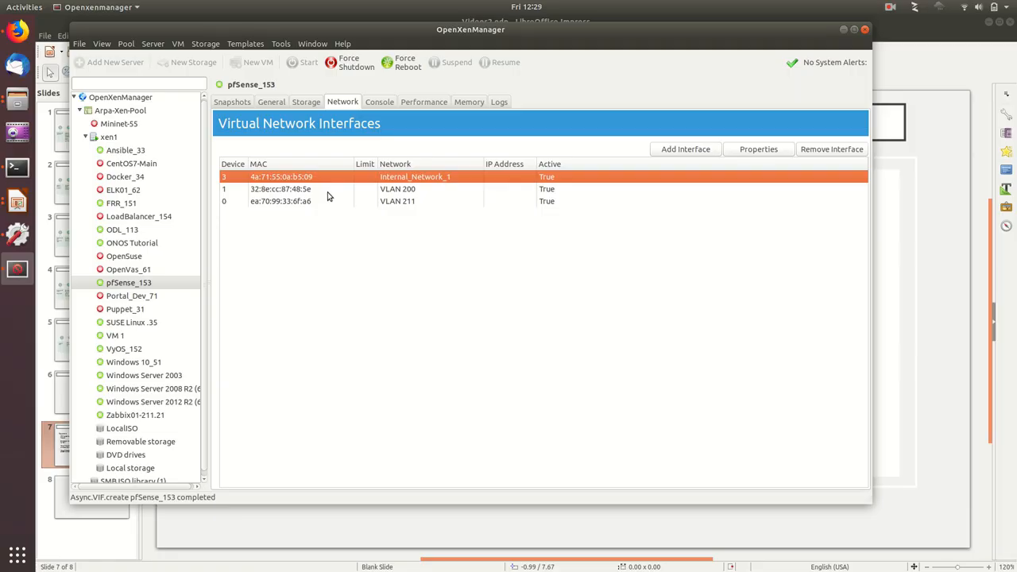
Step: Add a virtual interface on Internal_Network_1 with an auto-generated MAC address to the VM 1 virtual machine
click(119, 336)
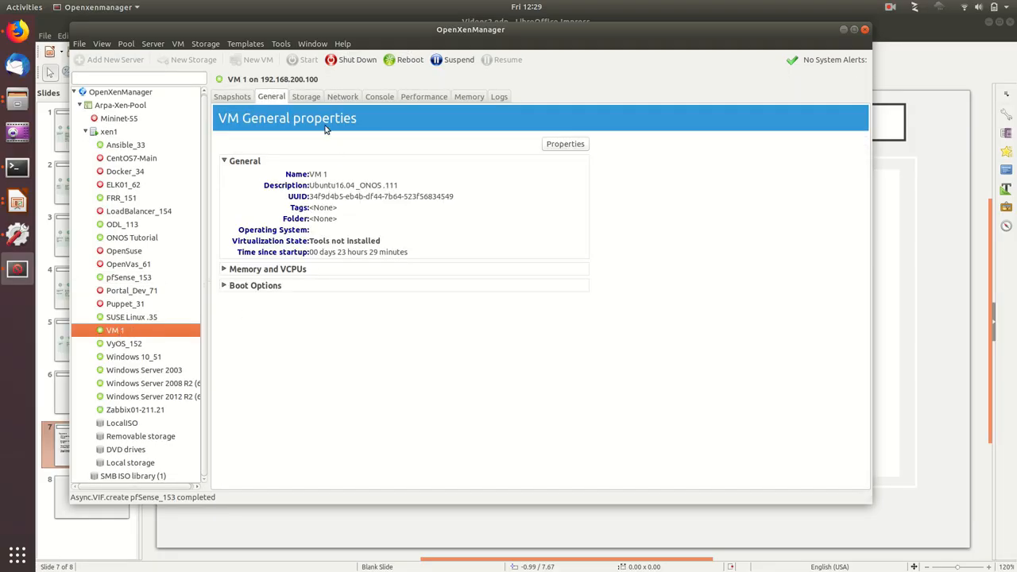
drag(310, 186, 322, 135)
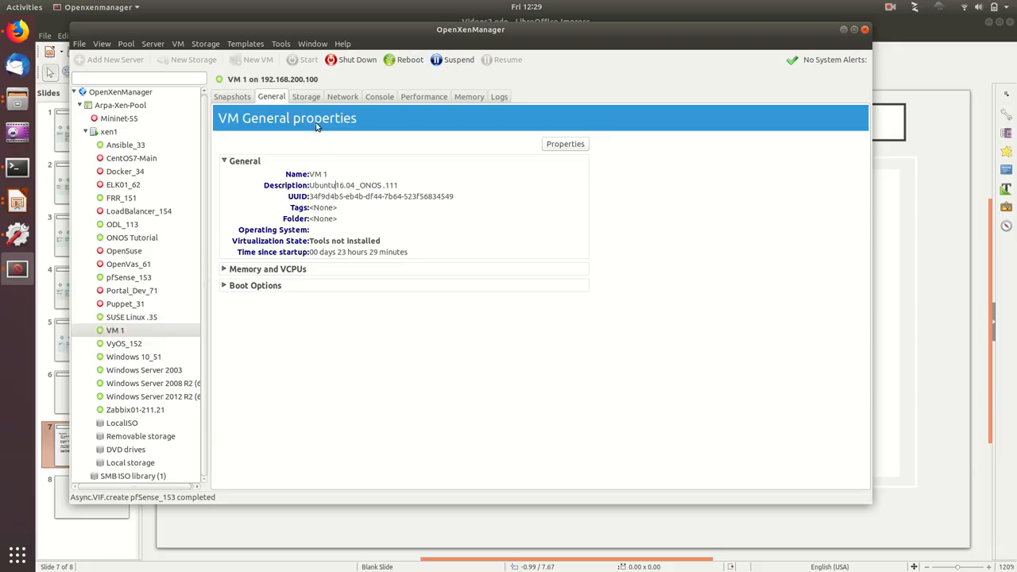
click(345, 97)
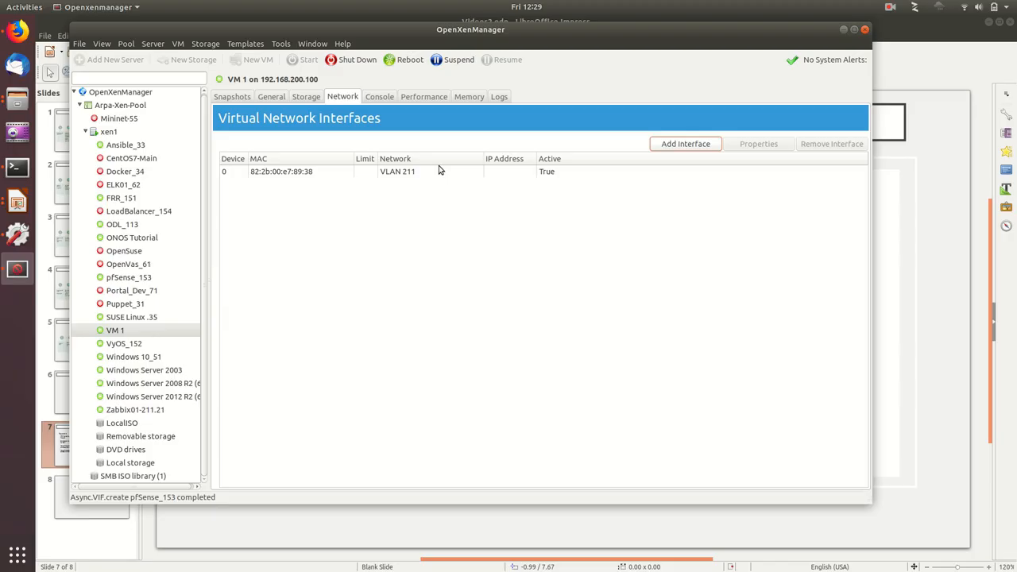
click(681, 144)
click(534, 262)
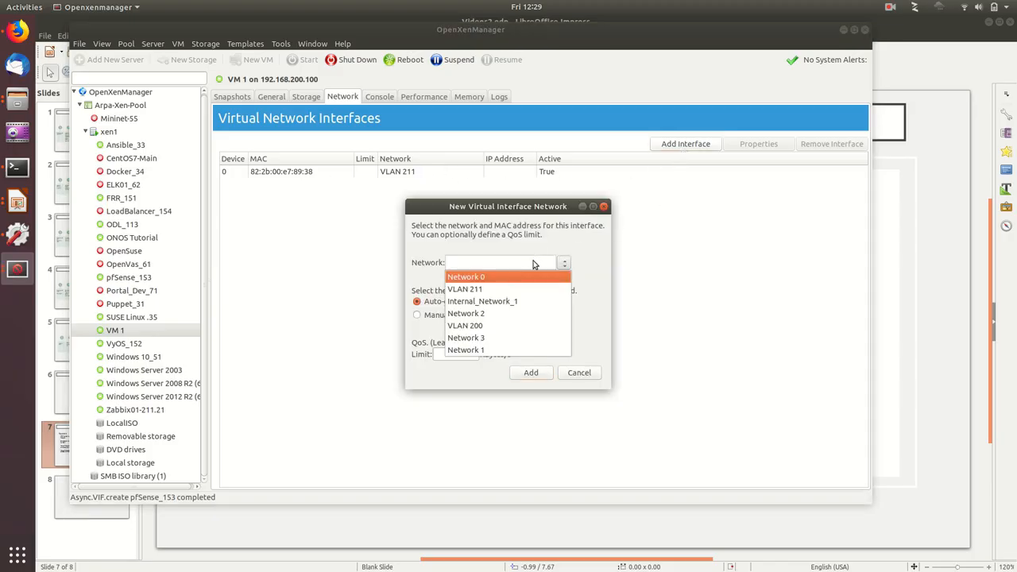
click(491, 301)
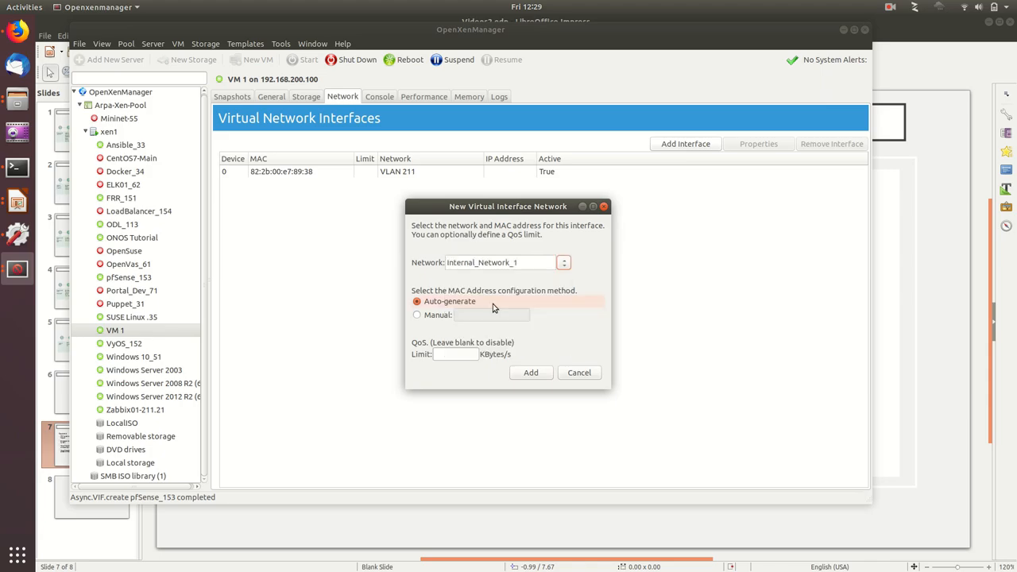
click(531, 374)
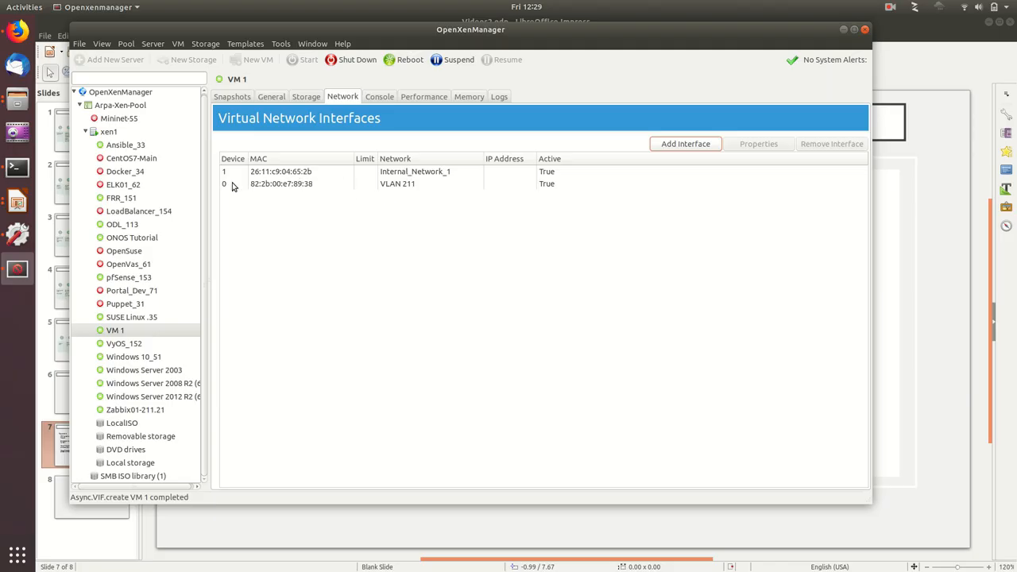
Step: Review VM 1's virtual network interfaces and compare them with the interfaces and MAC addresses of pfSense_153
click(291, 185)
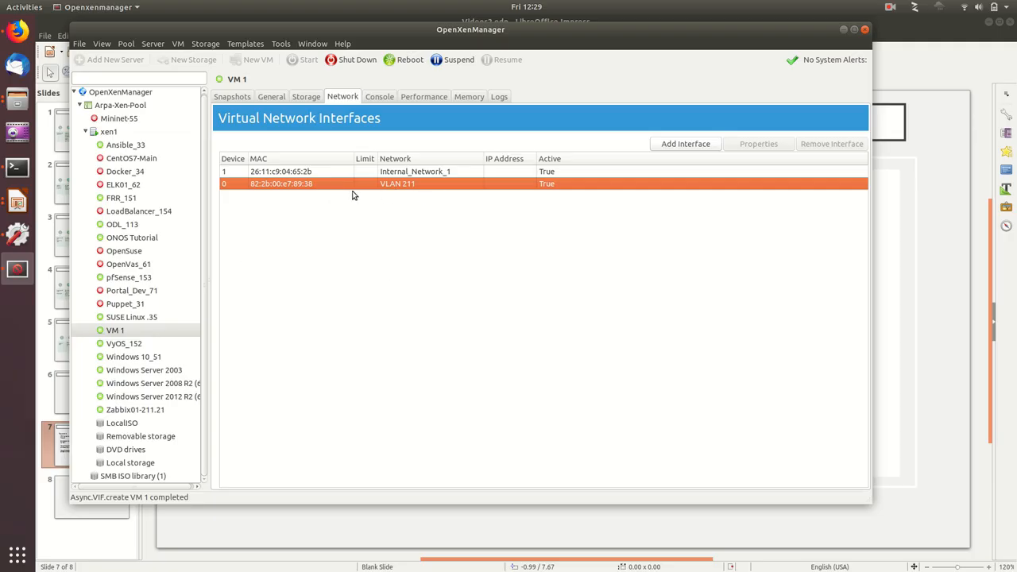
click(322, 175)
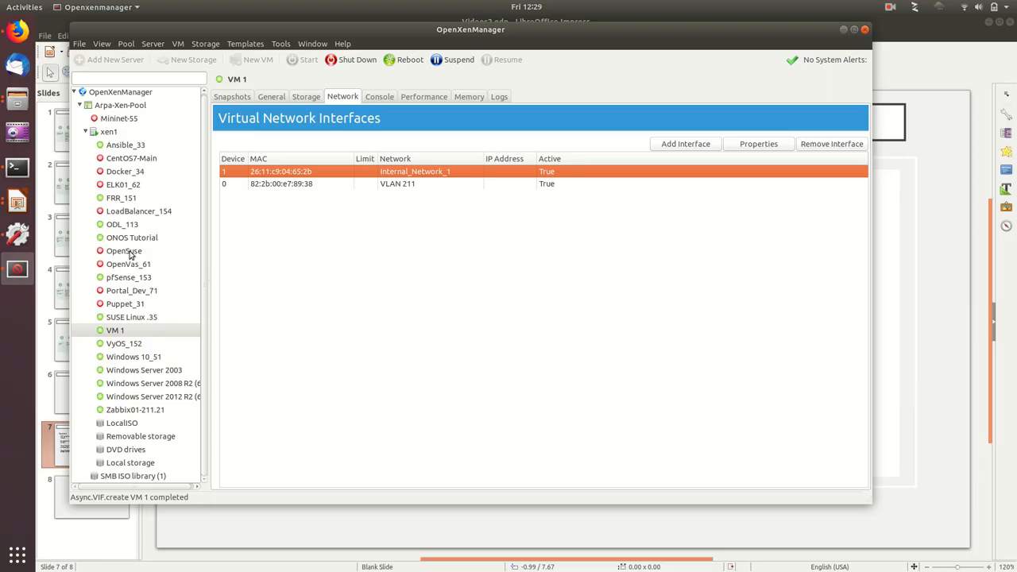
click(132, 279)
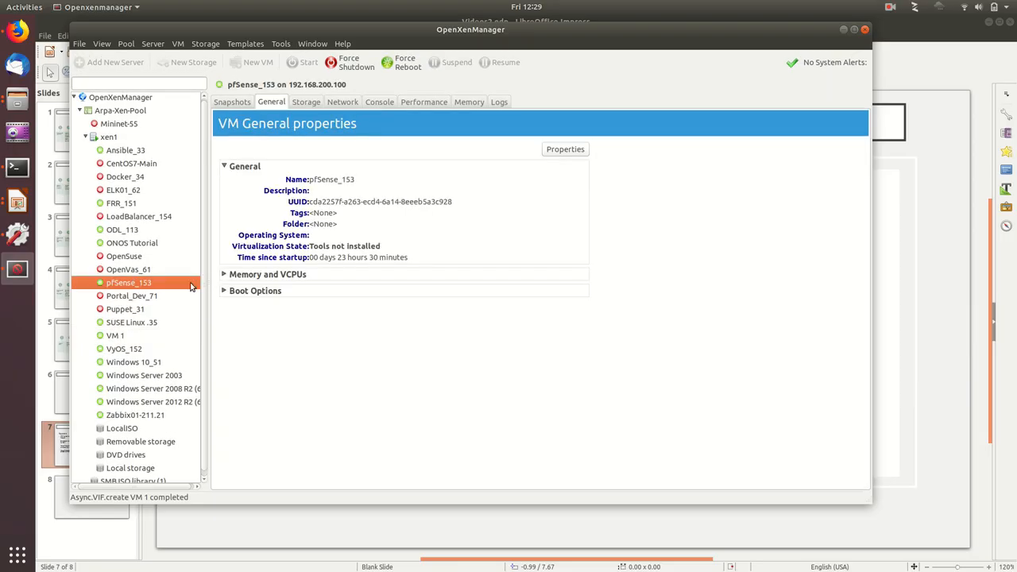
click(337, 104)
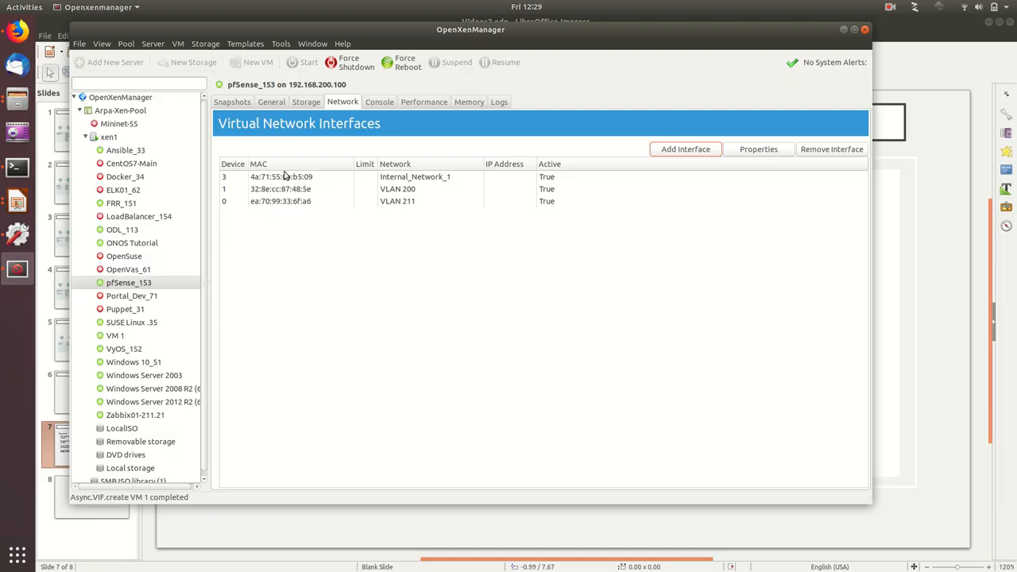
Step: Switch to Firefox and add network port xn2 (4a:71:55:0a:b5:09) as a new interface in pfSense's interface assignments
click(17, 31)
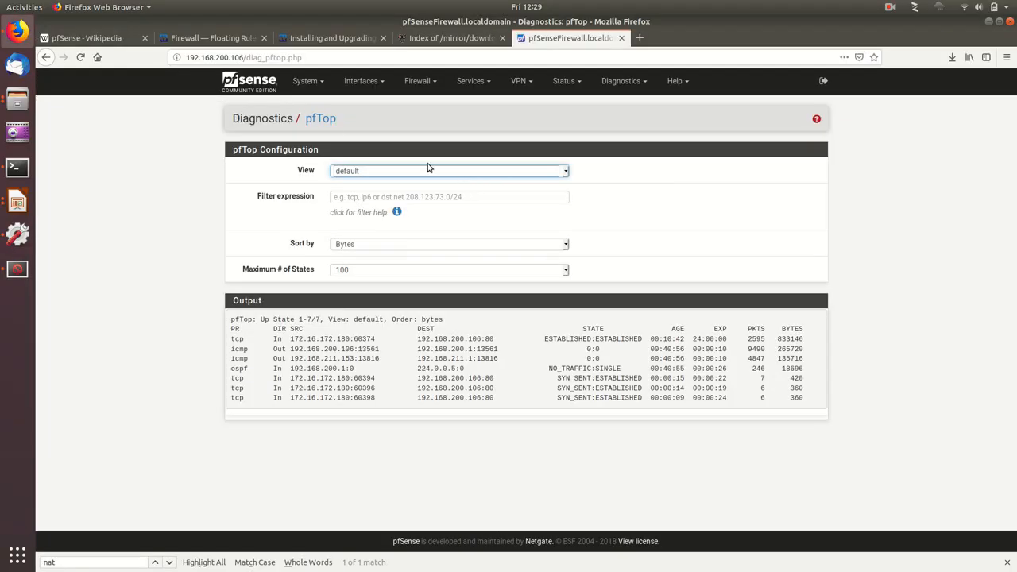
click(370, 84)
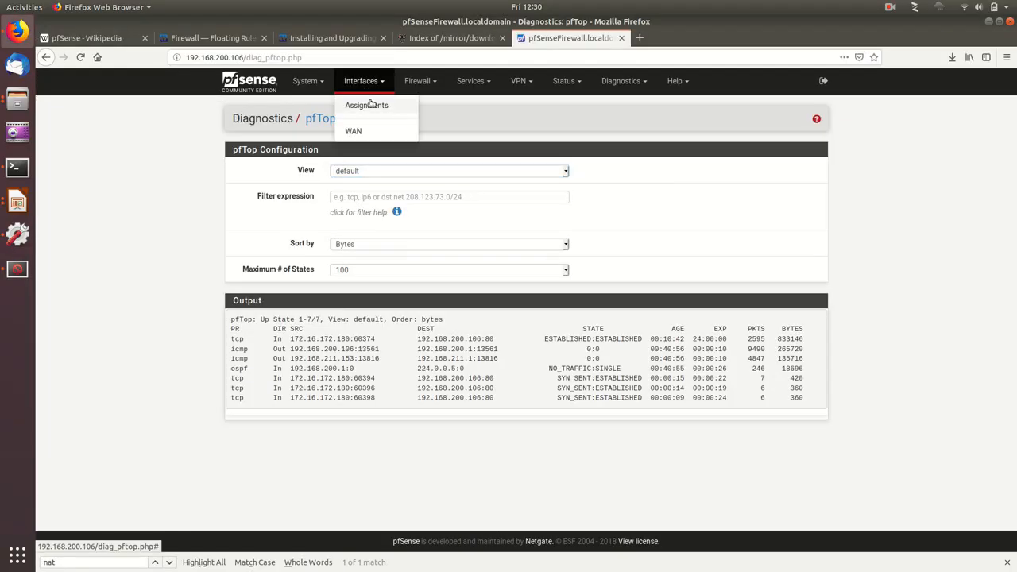
click(371, 108)
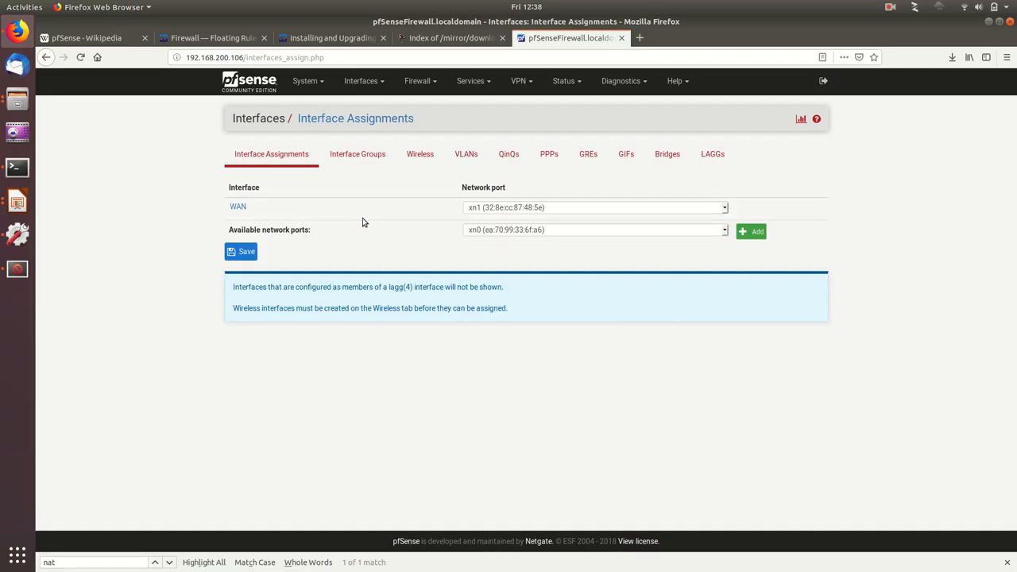
click(575, 233)
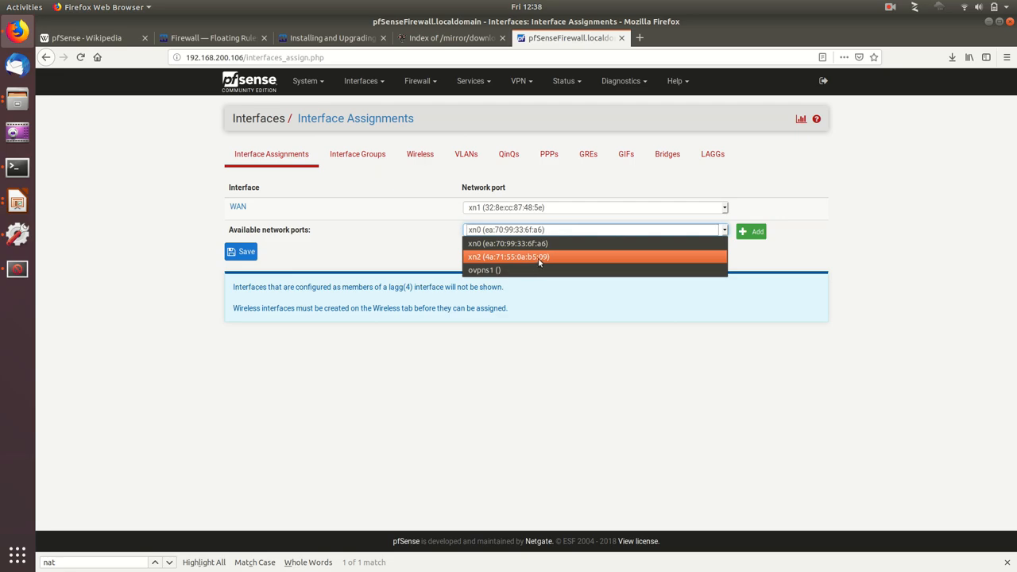
click(546, 257)
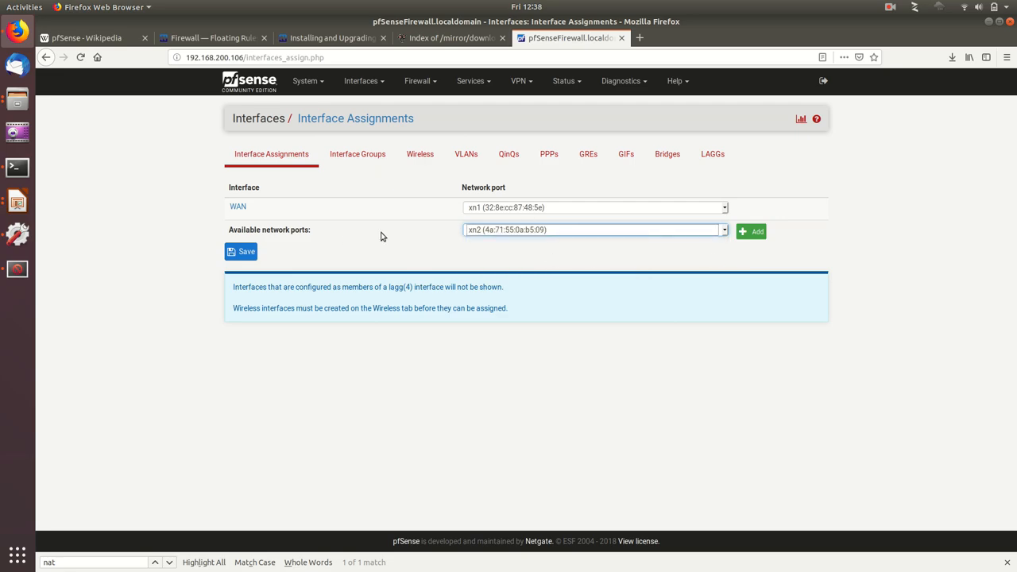
click(751, 232)
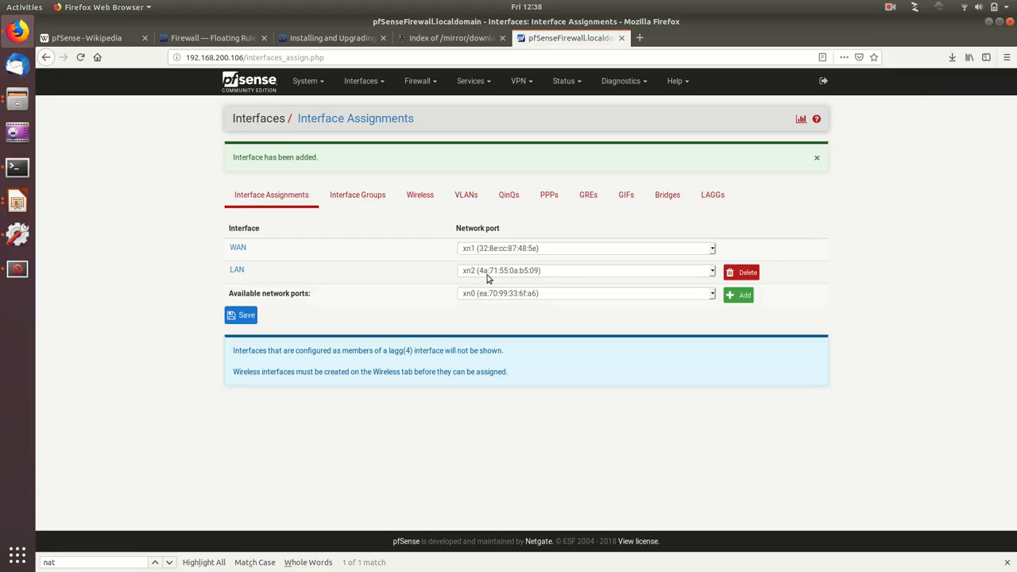
Step: Enable the new LAN interface, set its description to INTERNAL and its IPv4 configuration type to Static IPv4
click(236, 270)
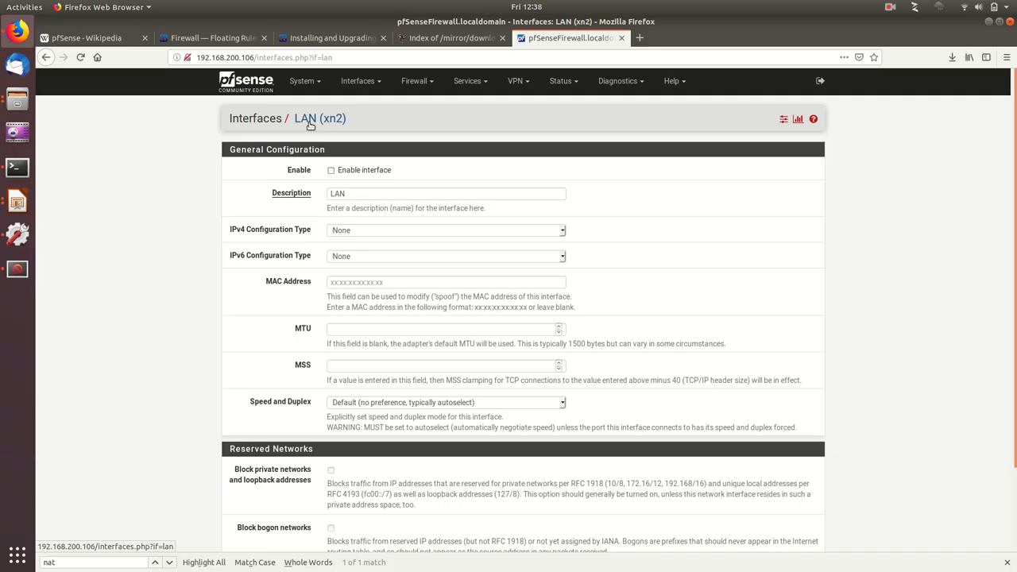
double_click(355, 193)
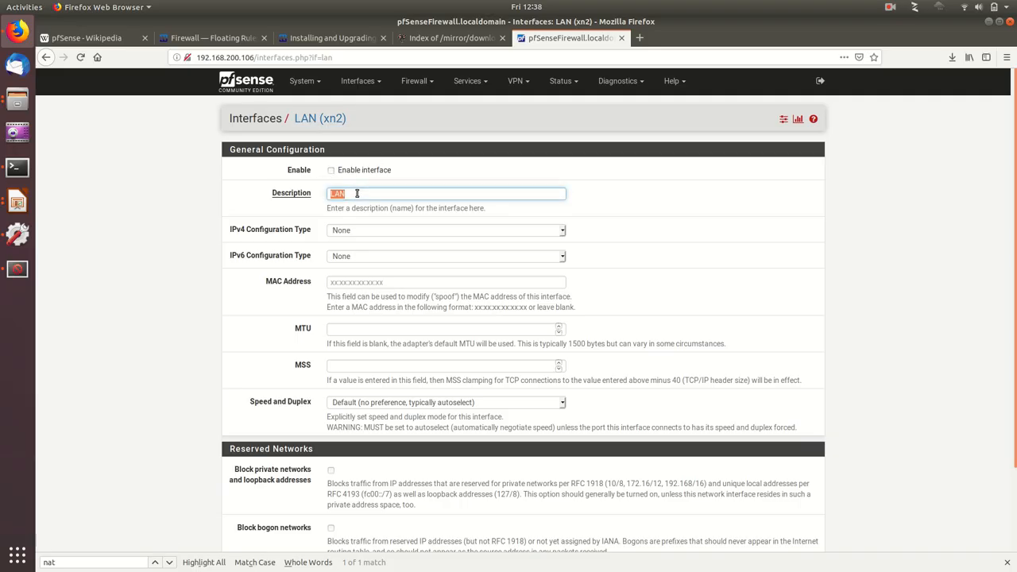
text(INTERNAL)
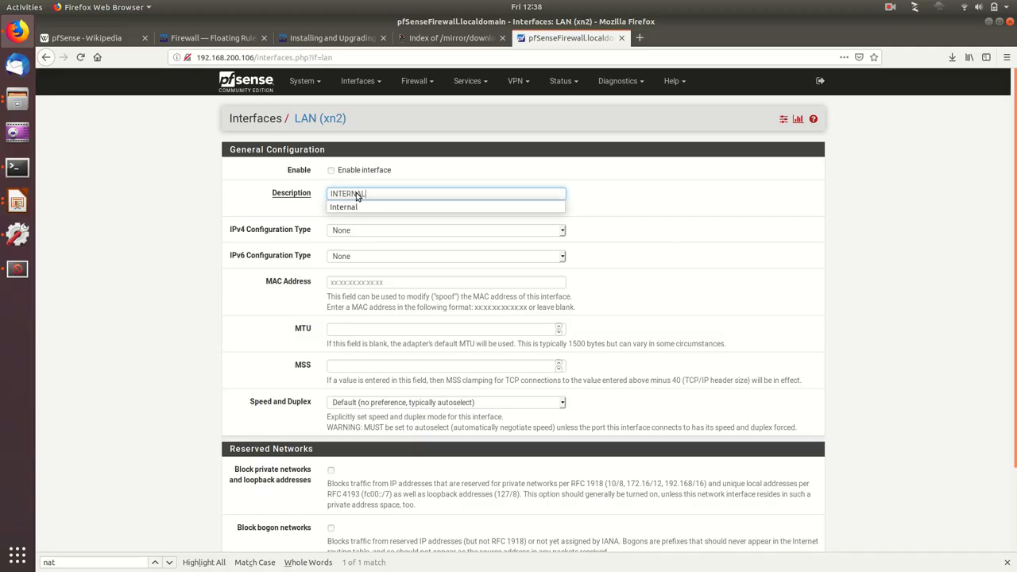
click(331, 170)
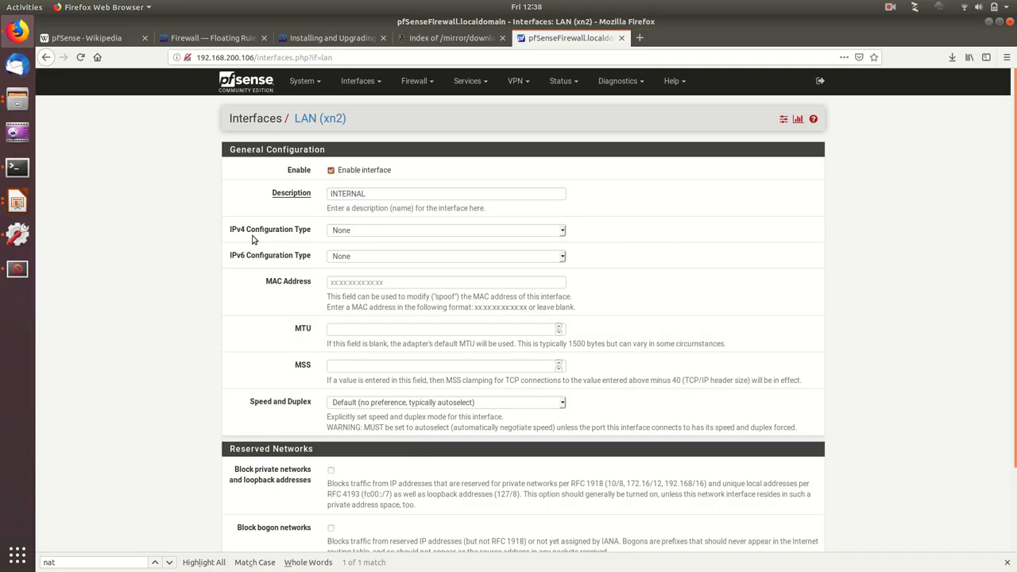
click(362, 231)
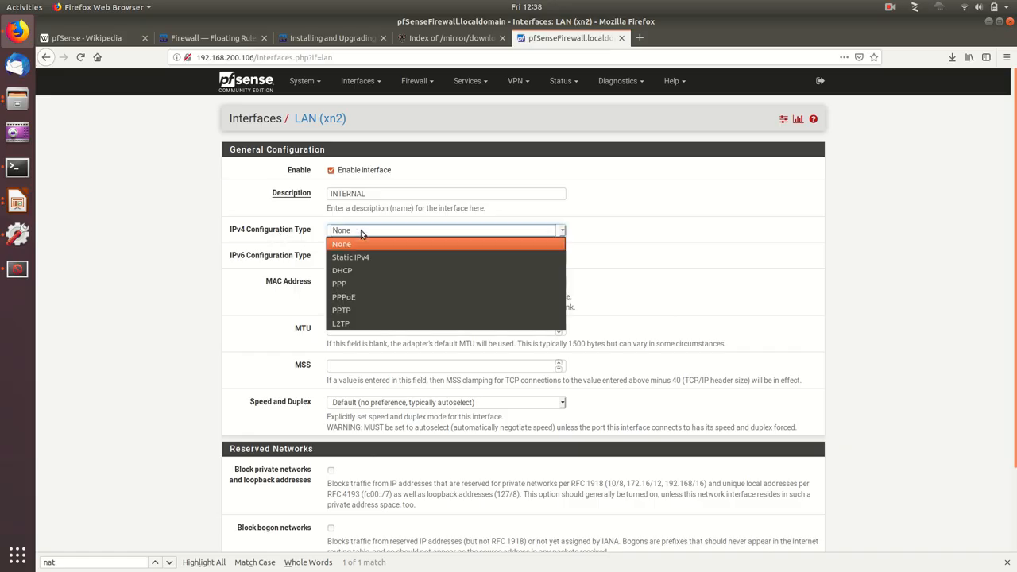
click(364, 257)
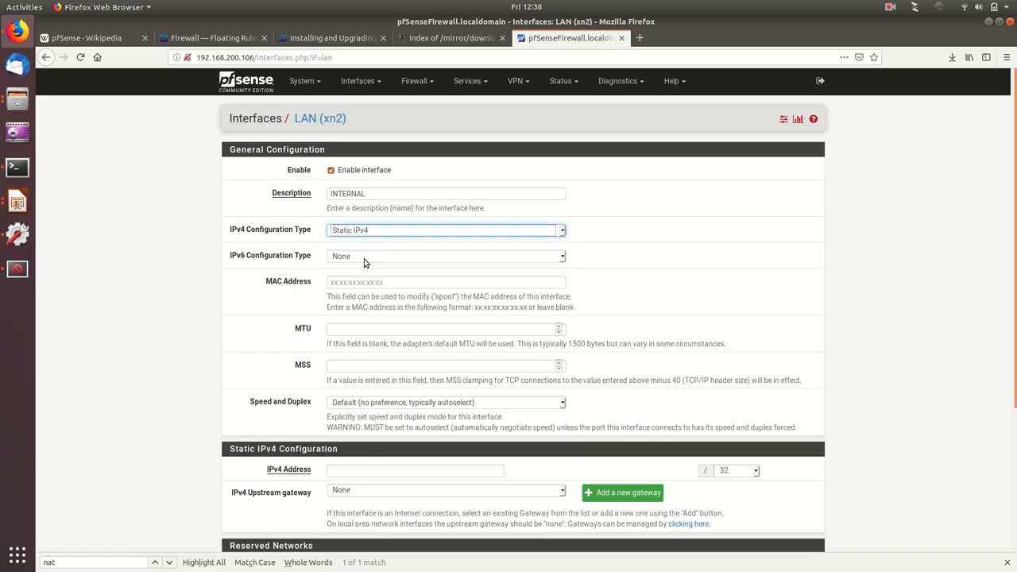
Step: Switch to LibreOffice Impress and look up the internal network address on the virtual firewall demo slide
click(19, 205)
click(97, 164)
click(715, 336)
click(707, 327)
drag(706, 326, 806, 329)
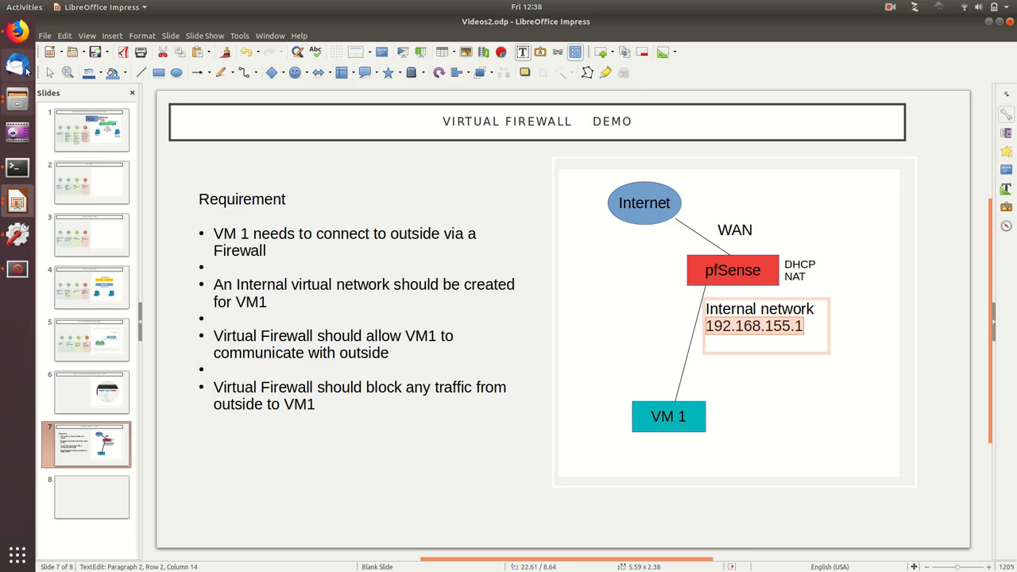
Step: Back in Firefox, set the interface's static IPv4 address to 192.168.155.1/24, then save and apply the changes
click(17, 32)
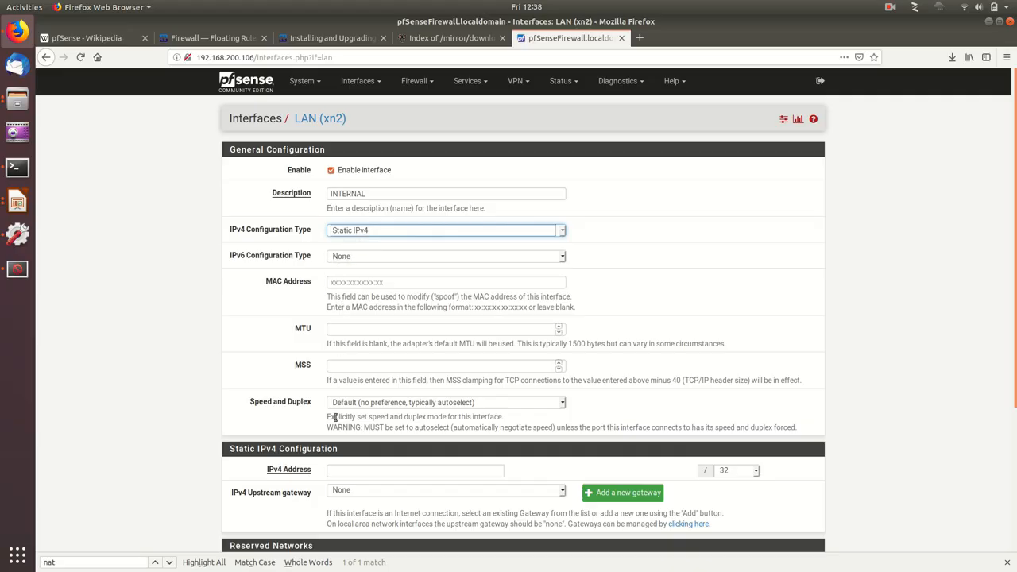
click(351, 467)
text(192.168.155.1)
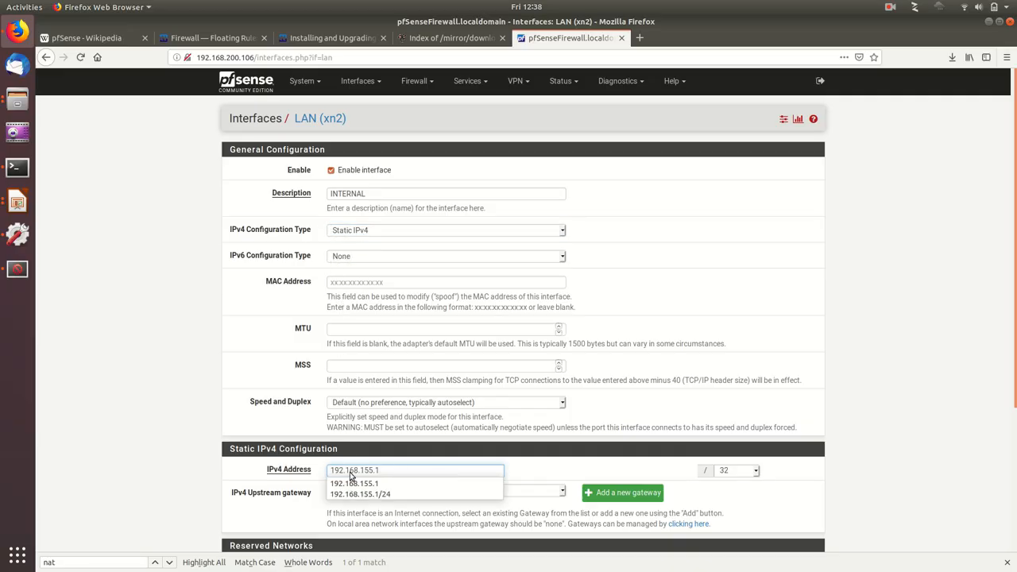
key(Tab)
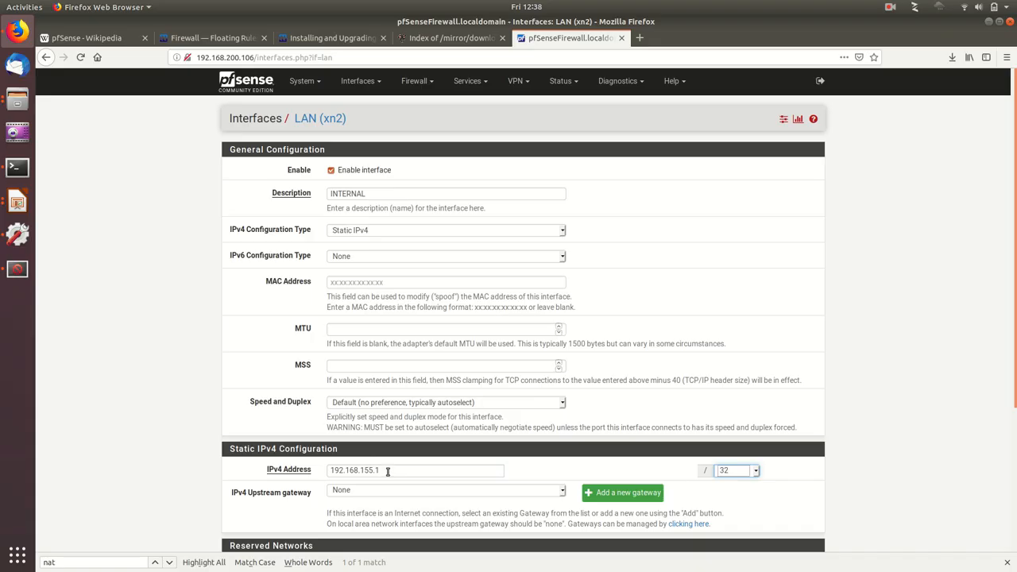
click(739, 473)
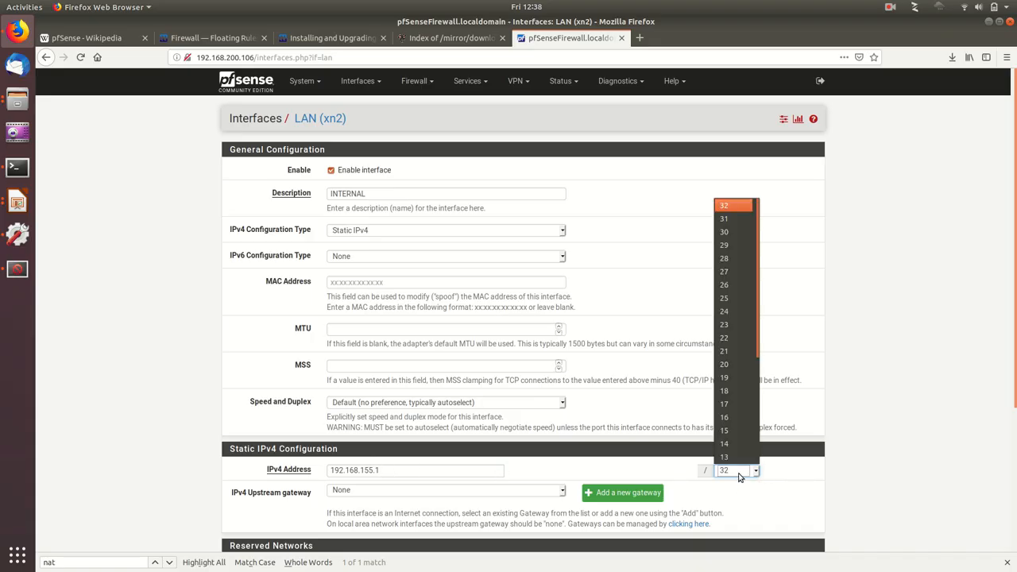
click(726, 311)
scroll(706, 497, down, 4)
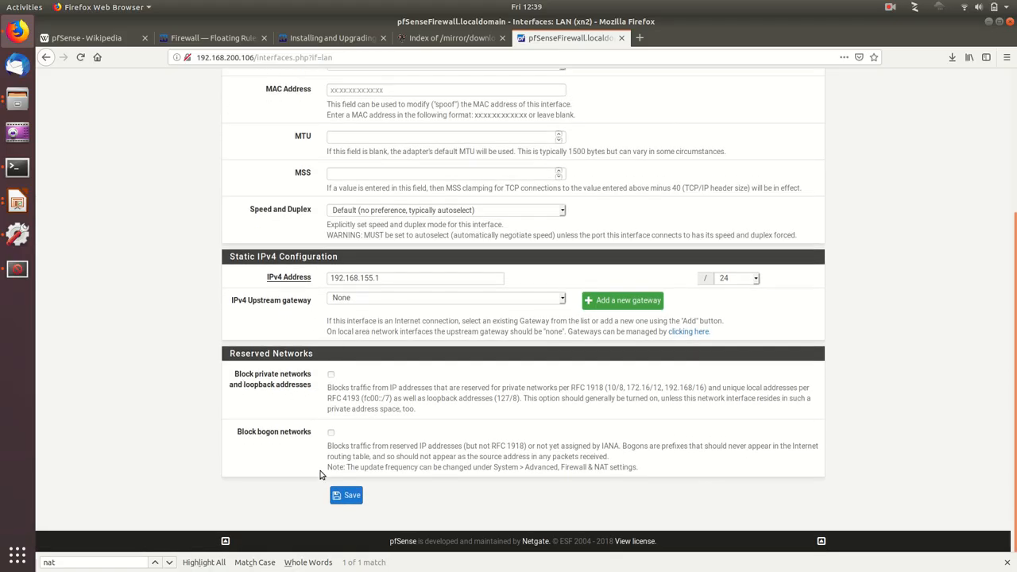
click(349, 496)
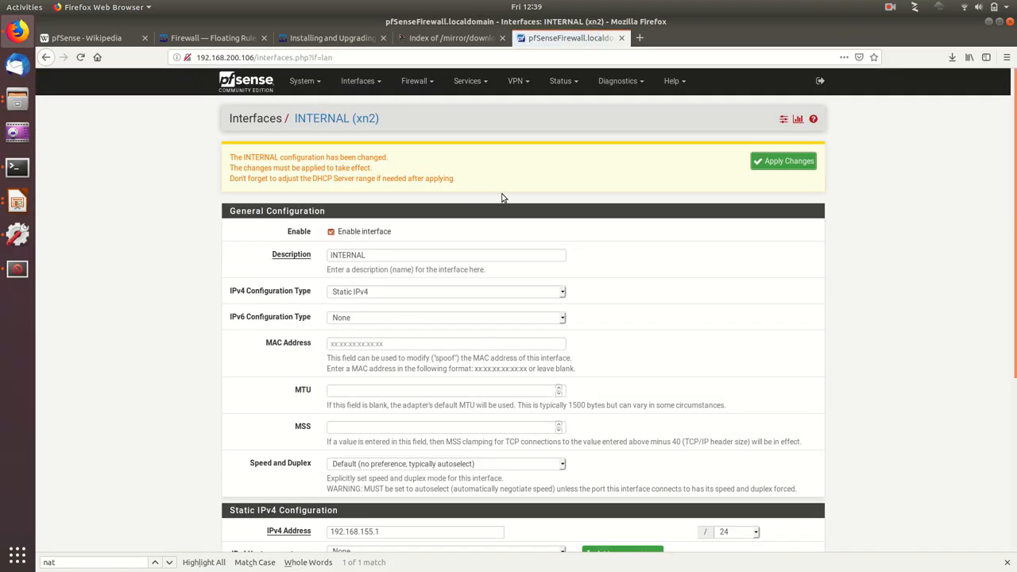
click(763, 163)
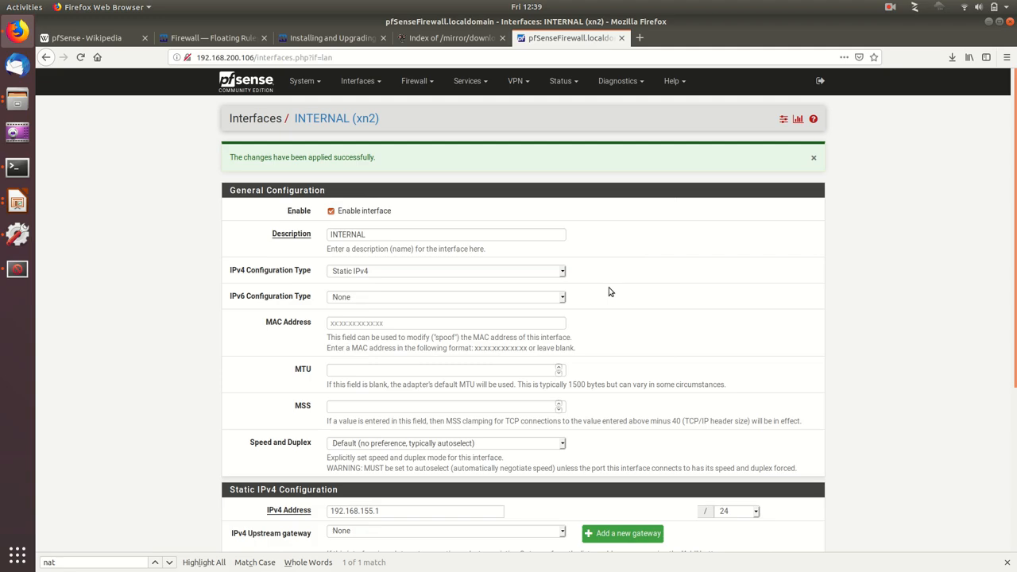
Step: Check the listed interfaces and reopen the INTERNAL interface's settings page to review its configuration
scroll(608, 289, down, 3)
scroll(609, 289, up, 3)
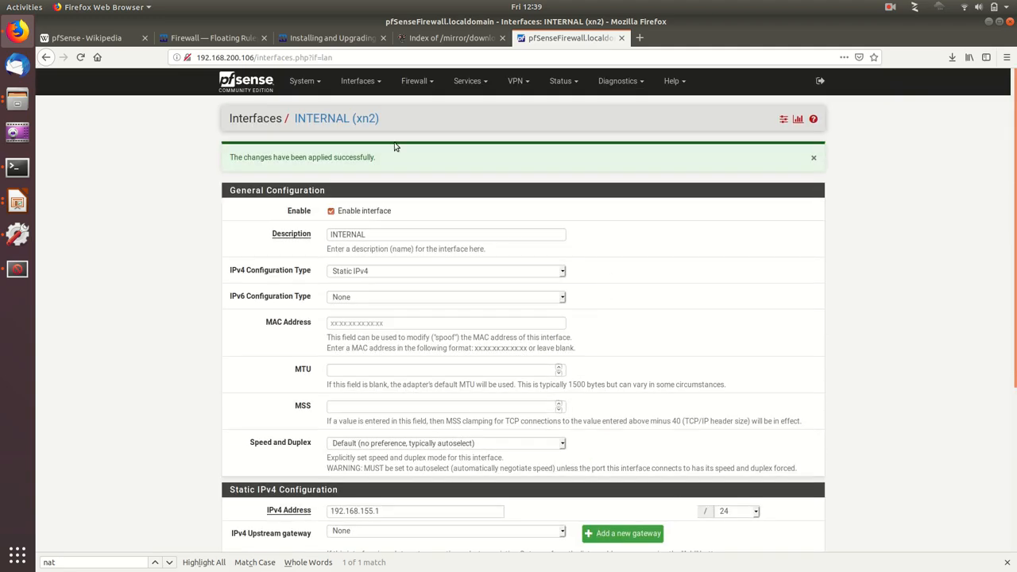
click(367, 84)
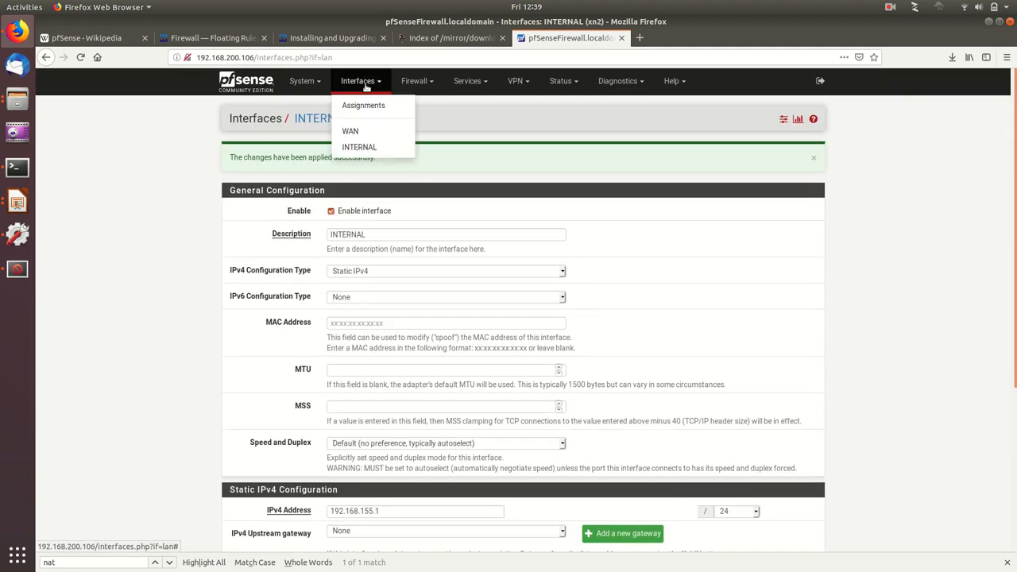
click(365, 149)
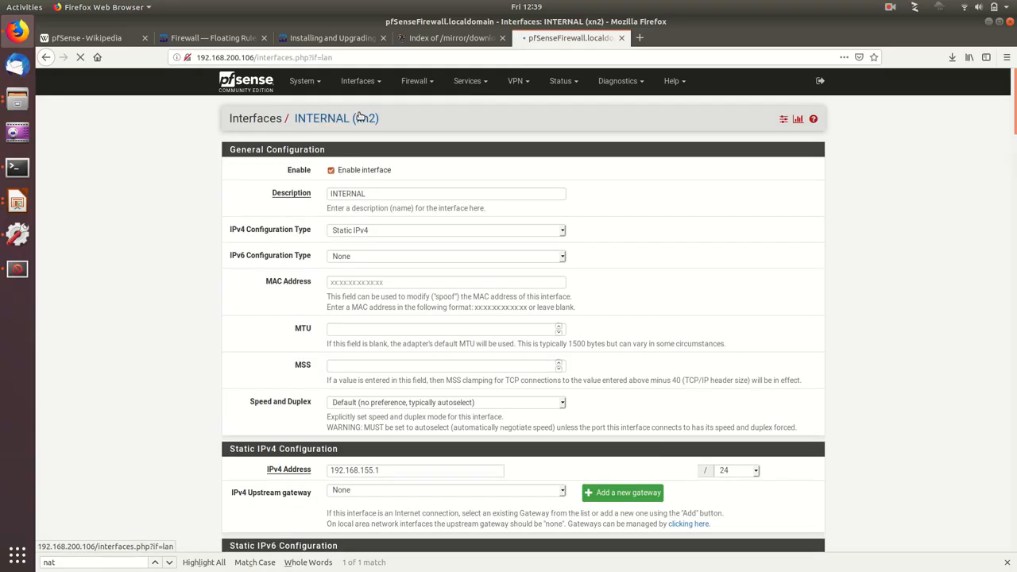
click(358, 81)
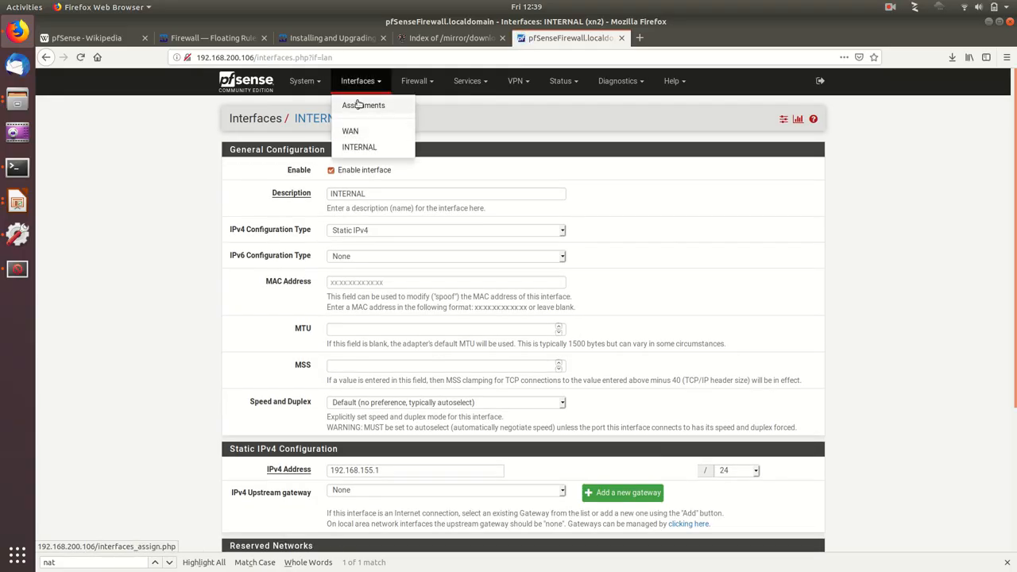
click(164, 176)
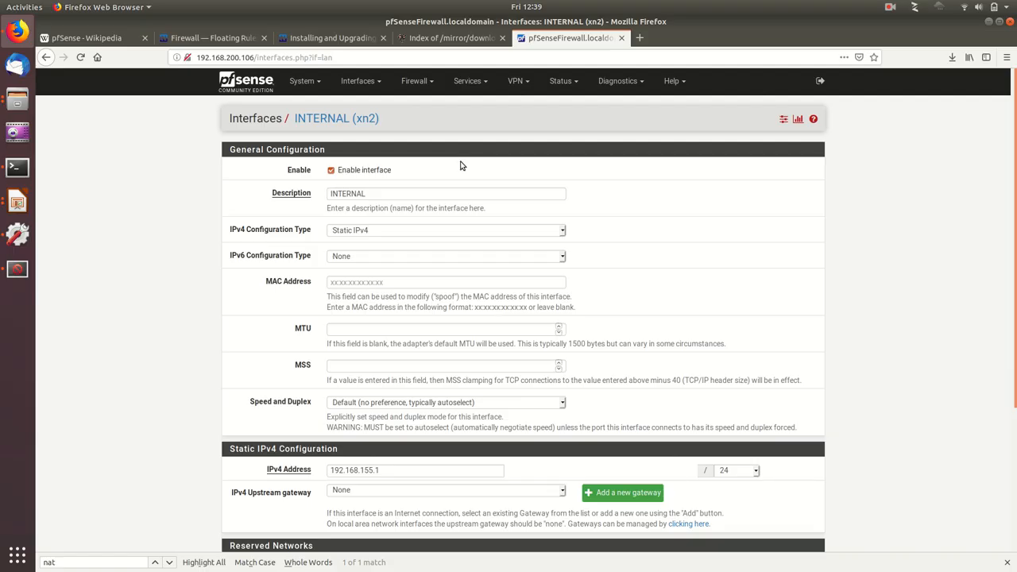
Step: In the DHCP server settings for INTERNAL, set the address range from 192.168.155.100 to 192.168.155.150
click(475, 85)
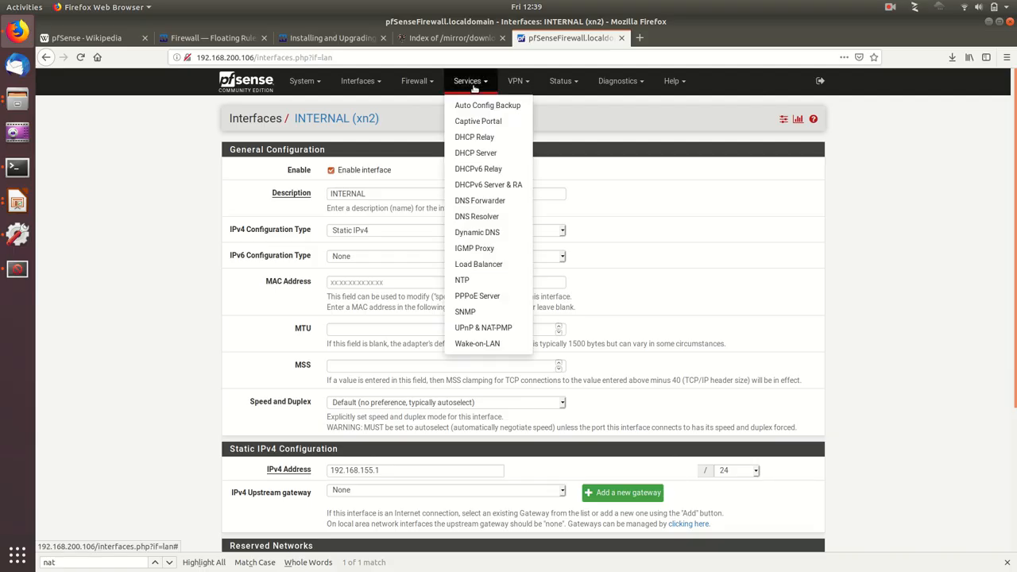
click(475, 152)
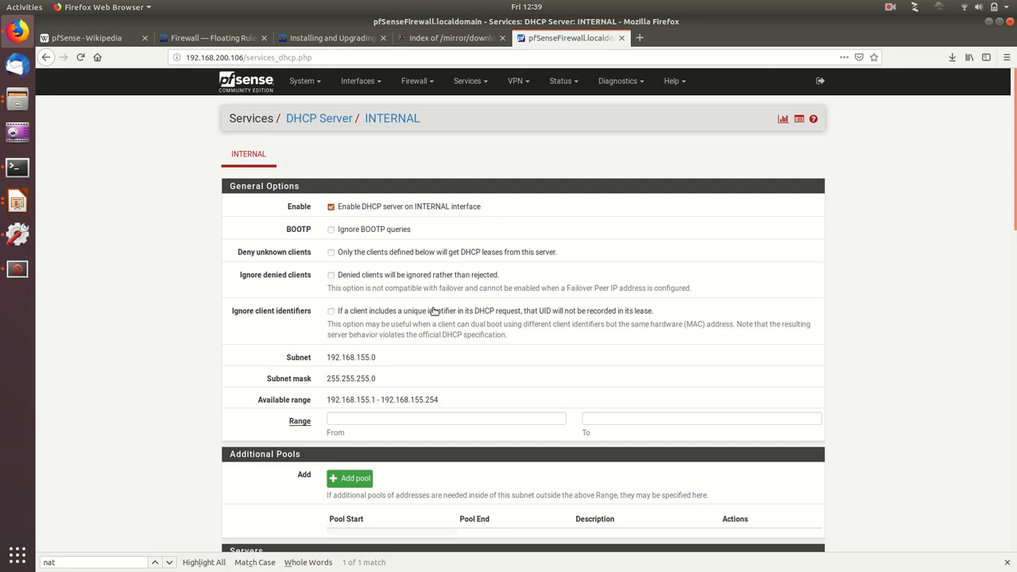
scroll(401, 370, down, 2)
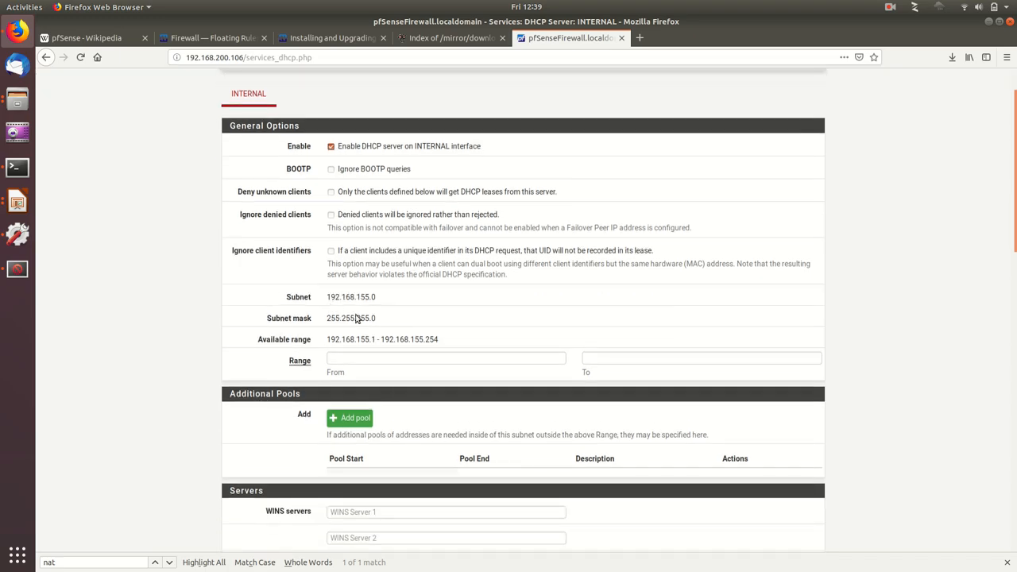
click(355, 359)
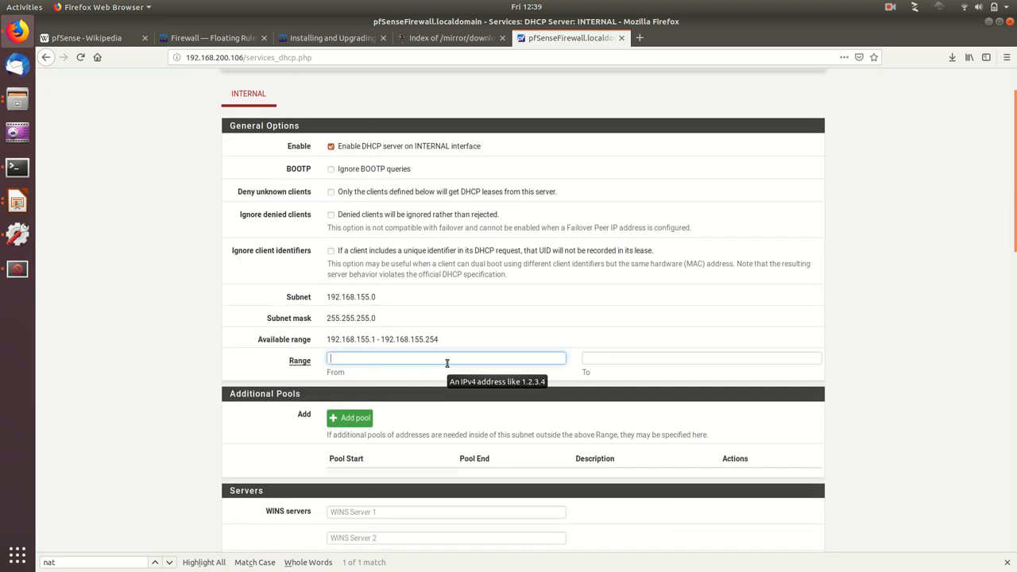
text(19)
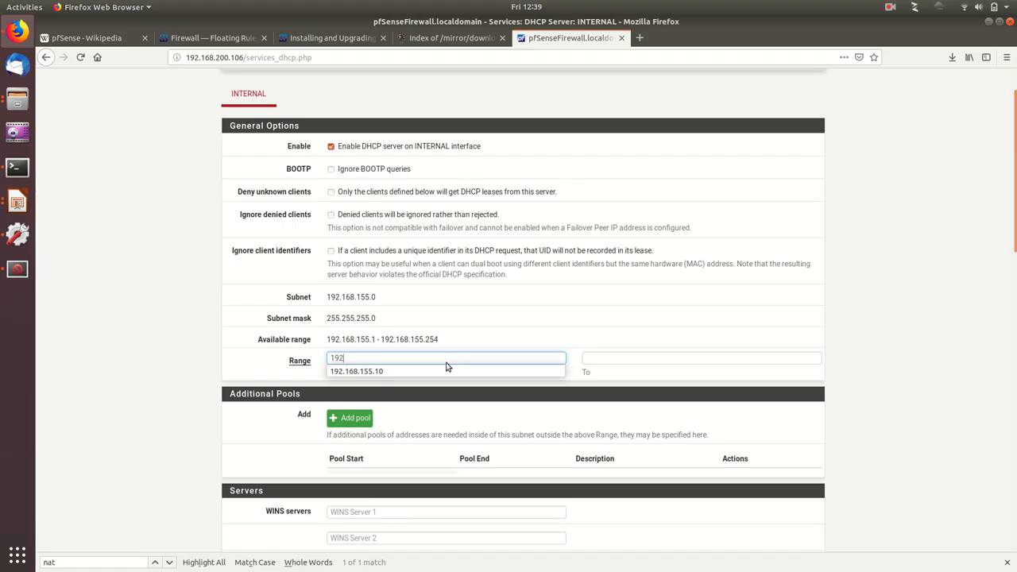
text(92.16)
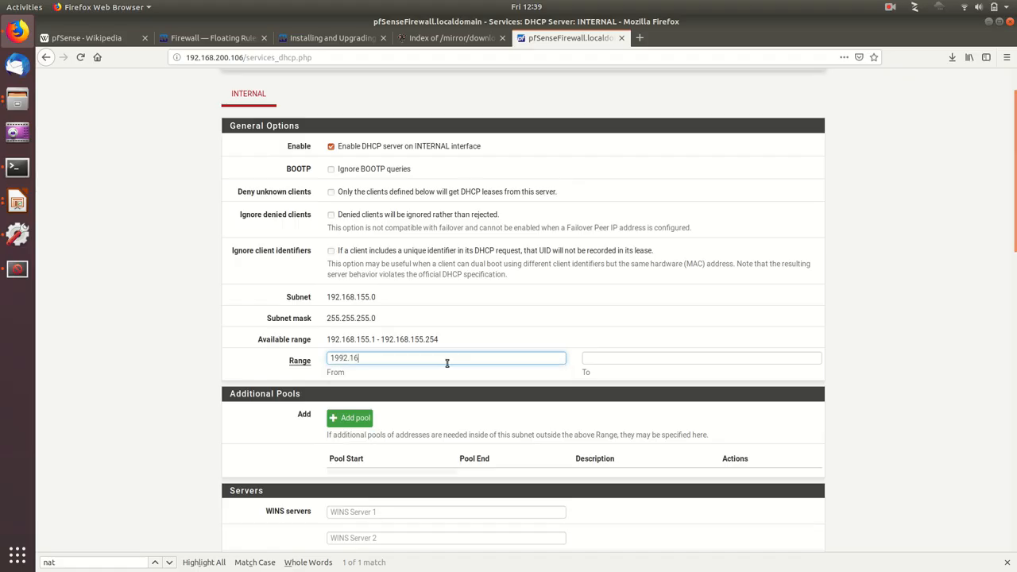
text(8.155.100)
key(Right)
key(Delete)
key(Tab)
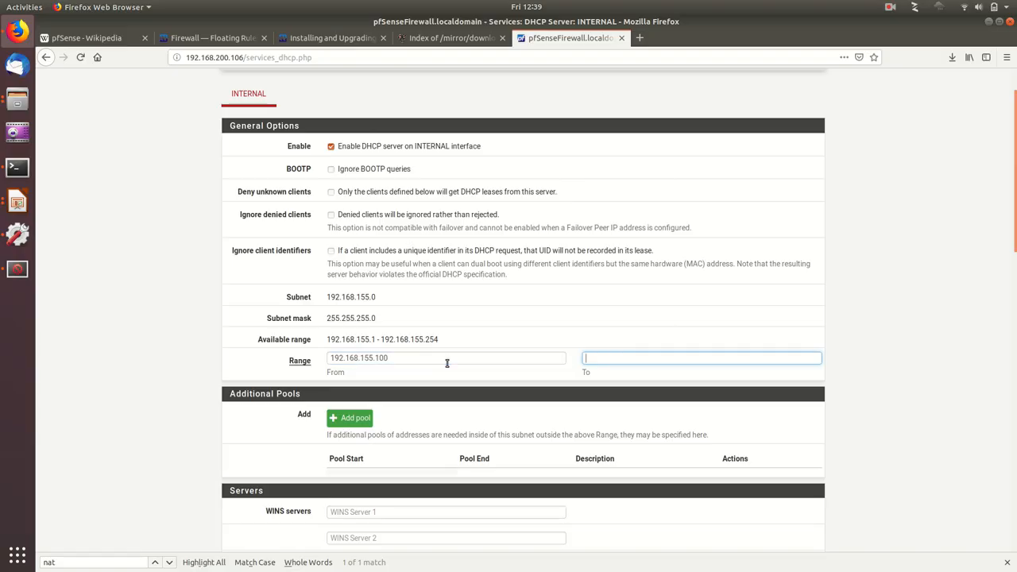
text(1992.168.155.150)
key(Right)
key(Delete)
Step: Set the first DNS server of the INTERNAL DHCP service to 4.2.2.4
scroll(447, 363, down, 2)
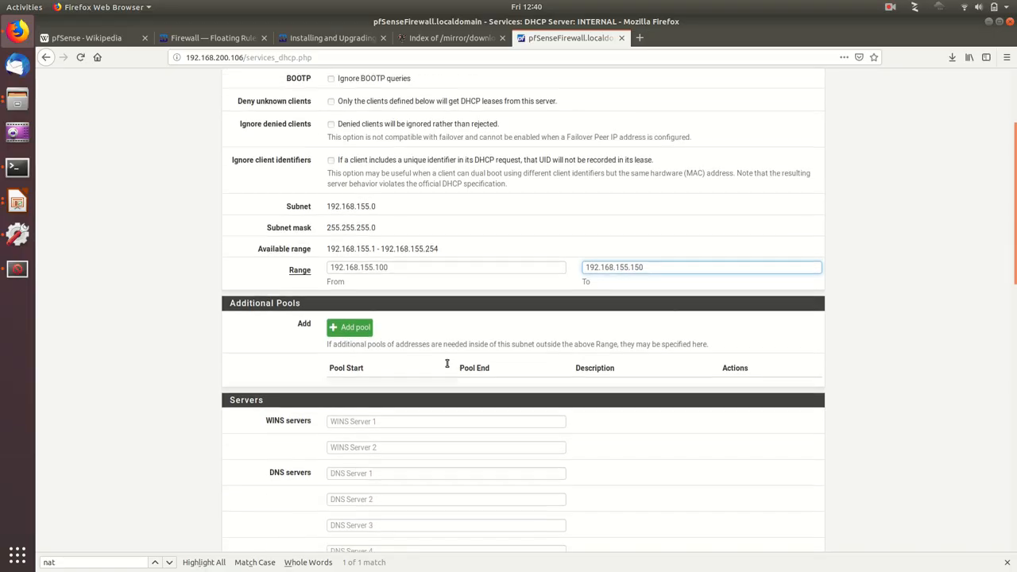
scroll(543, 386, down, 1)
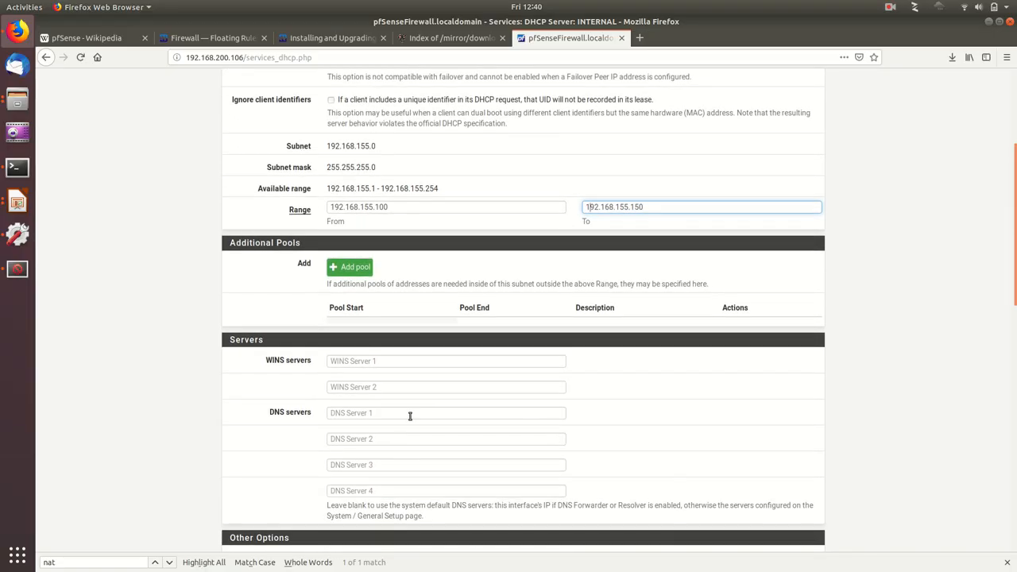
click(404, 413)
text(4.2.2.4)
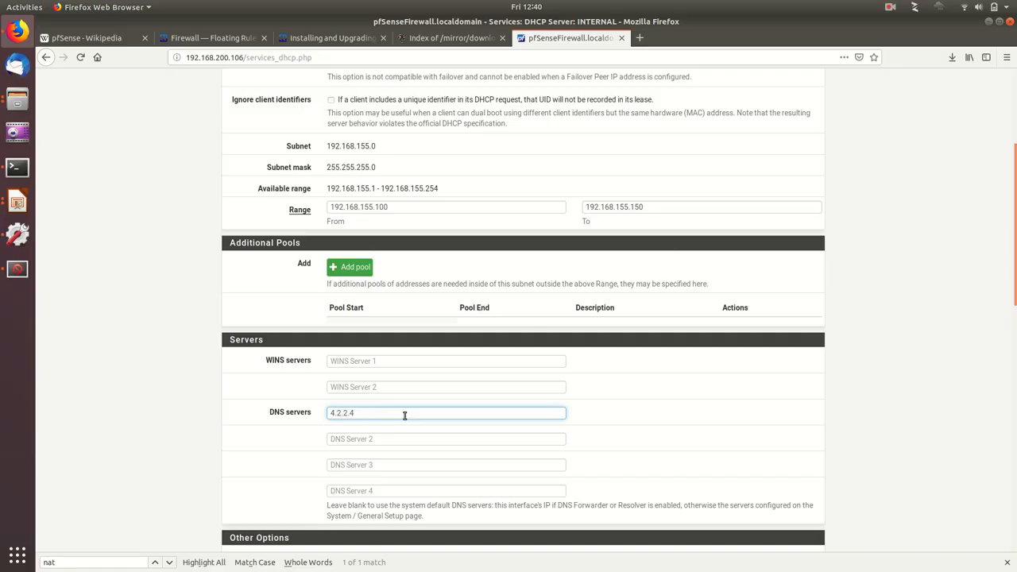
Step: Set the DHCP gateway for INTERNAL to 192.168.155.1 and save the DHCP server settings
scroll(405, 419, down, 3)
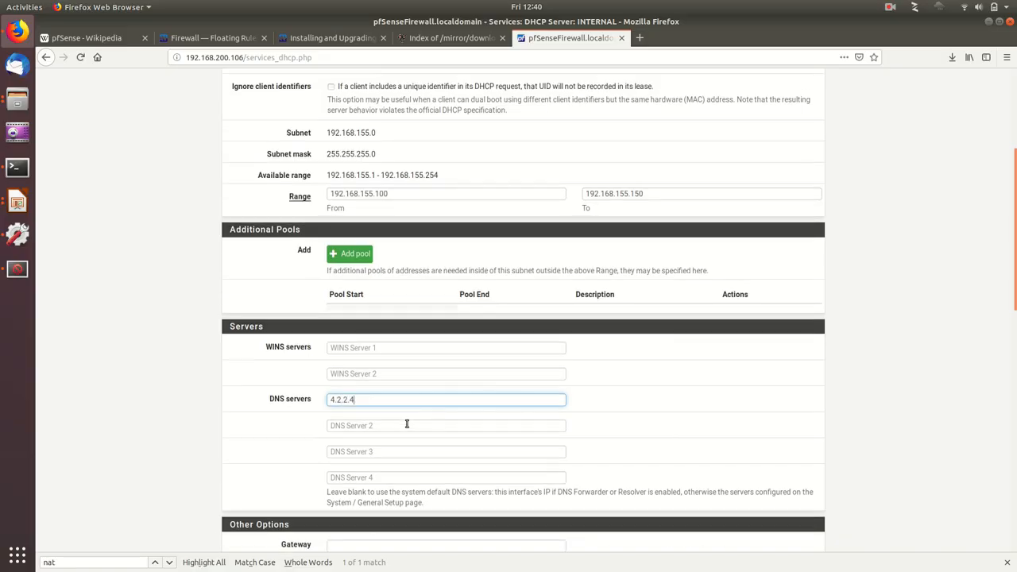
click(376, 437)
text(195.168.155.)
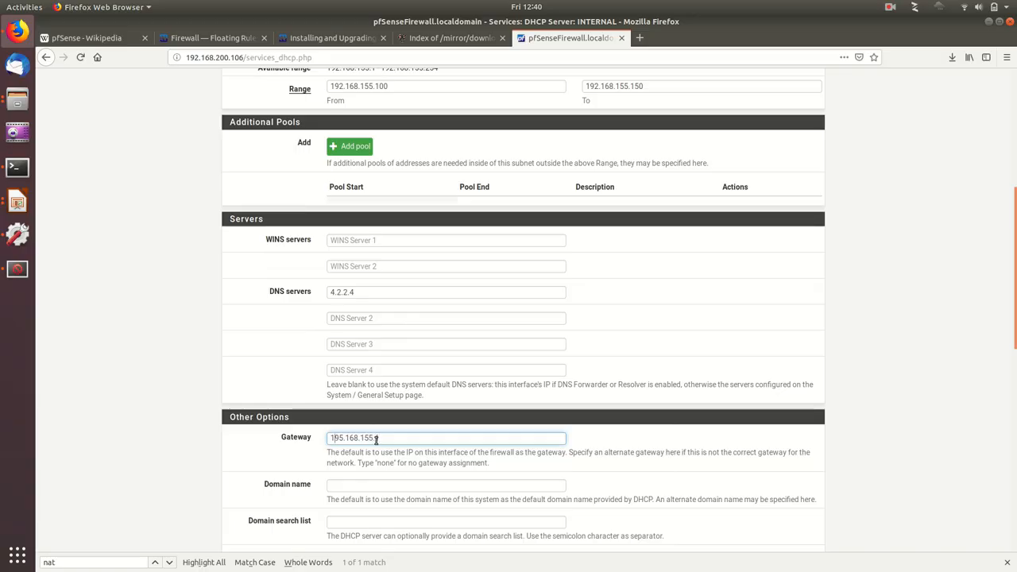
key(Delete)
text(2)
click(275, 457)
scroll(275, 457, down, 10)
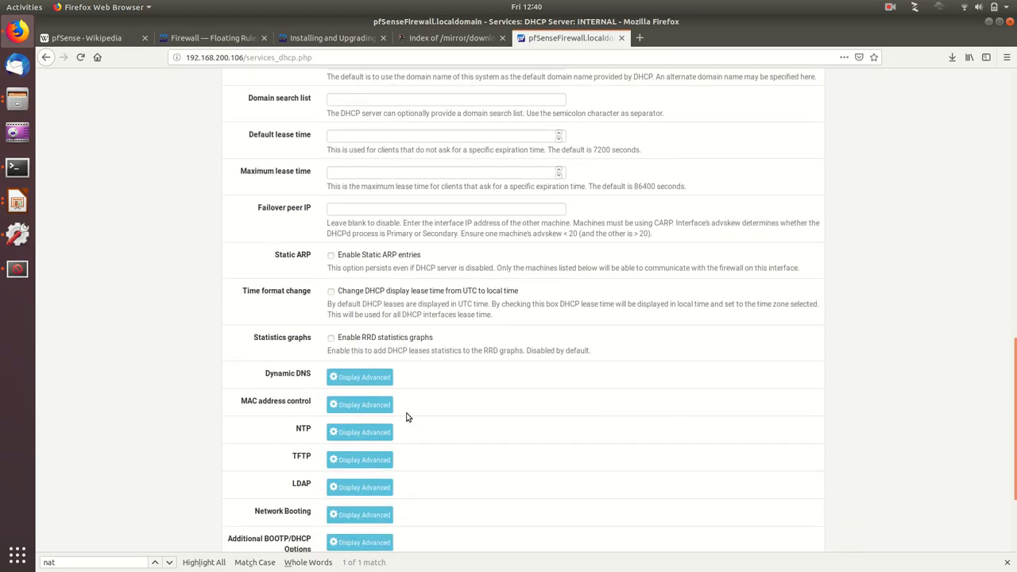
scroll(406, 417, down, 3)
click(354, 429)
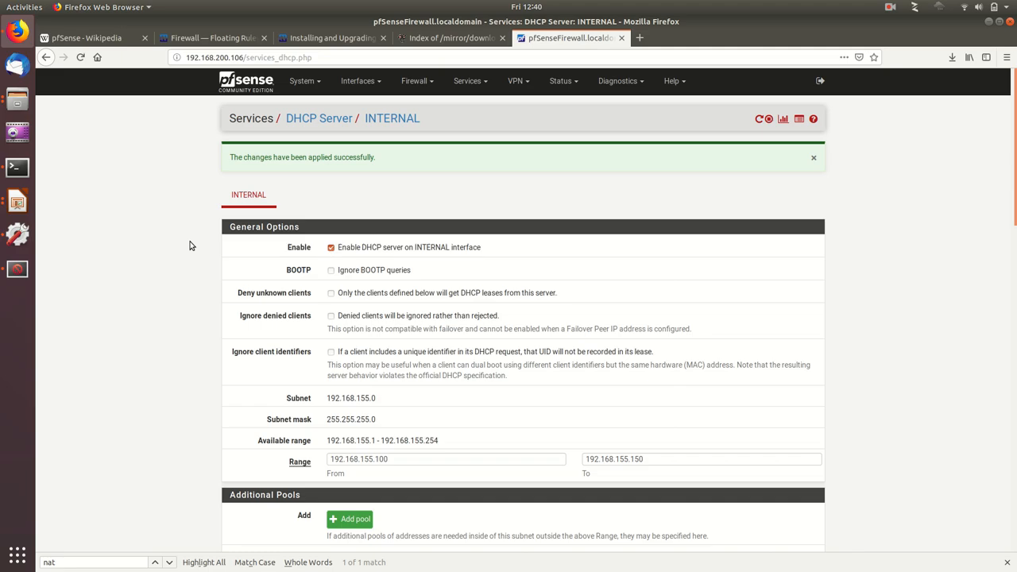
Step: Switch to OpenXenManager and check which virtual networks VM 1's interfaces are attached to
click(18, 270)
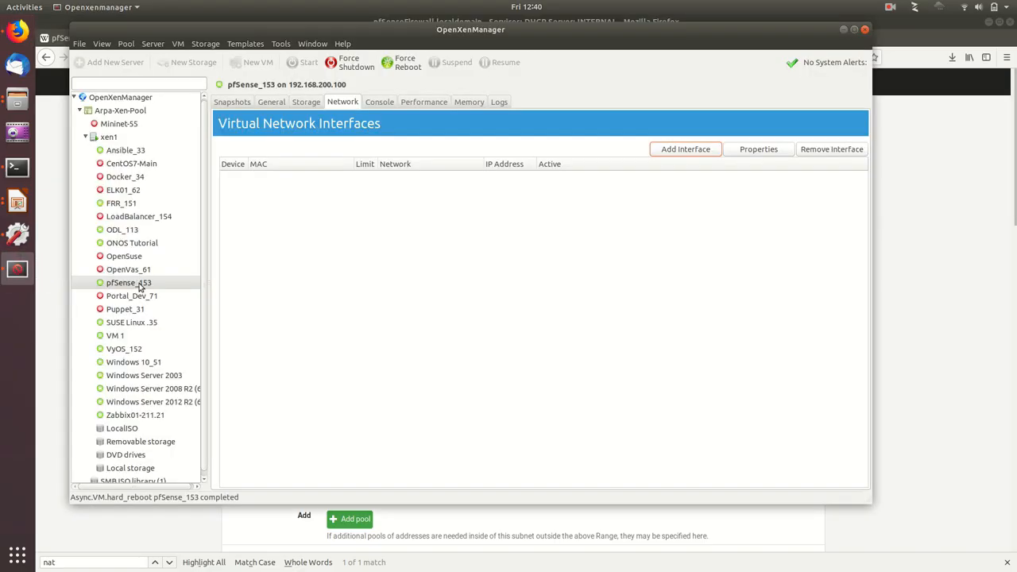
click(118, 336)
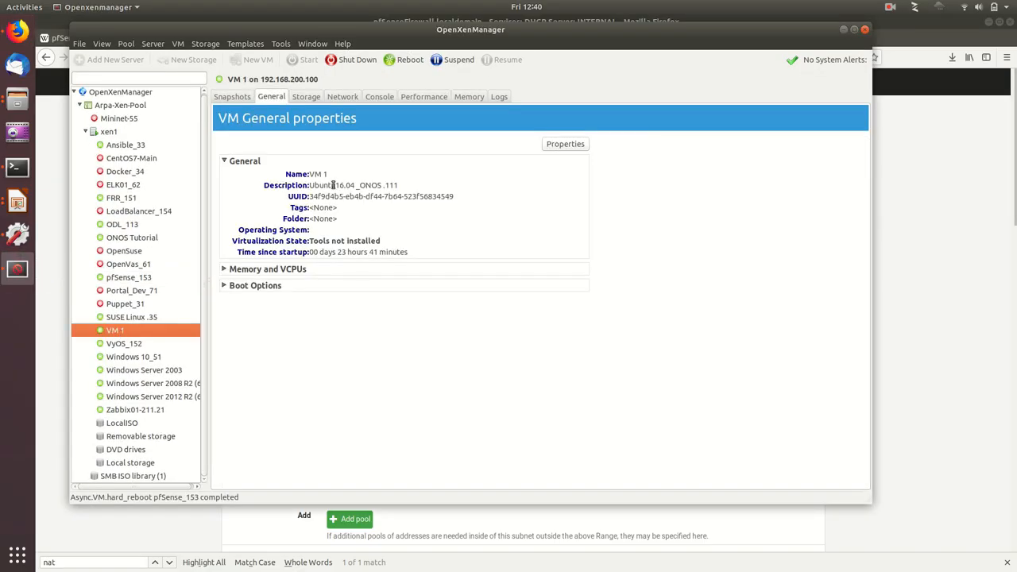
click(342, 97)
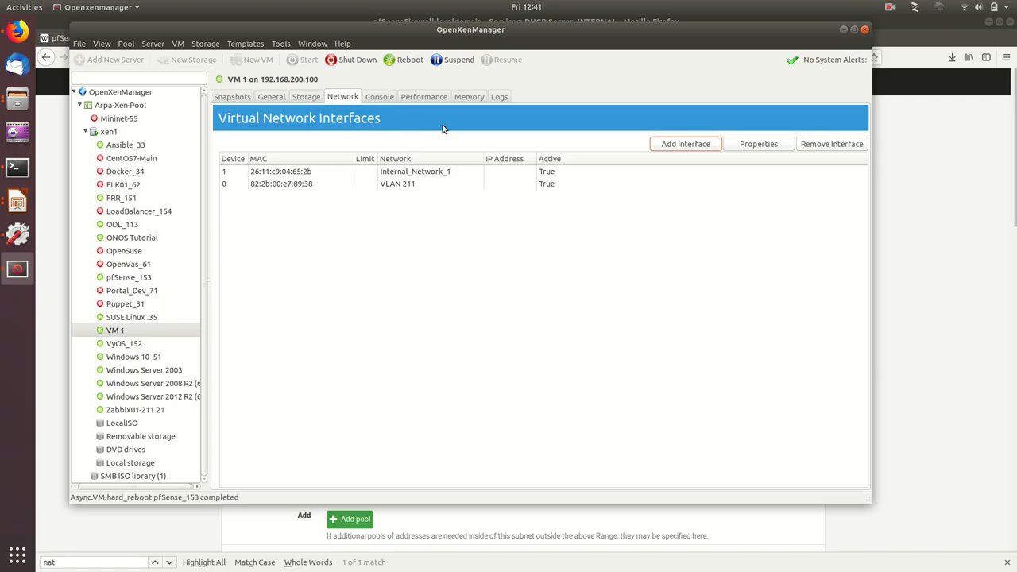
Step: Show VM 1's virtual console and unlock its Ubuntu desktop
click(379, 96)
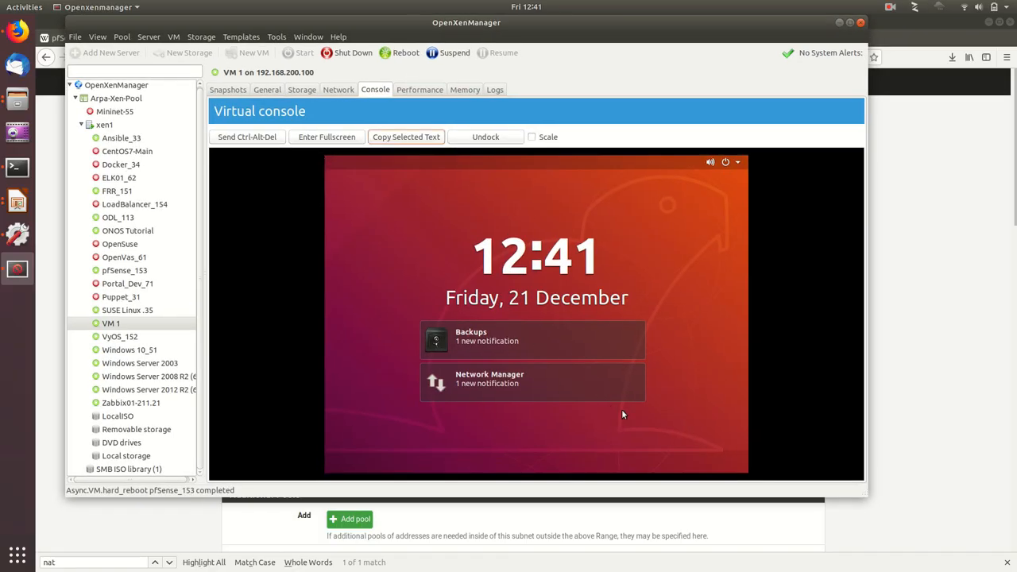
drag(643, 423, 534, 25)
drag(388, 427, 379, 203)
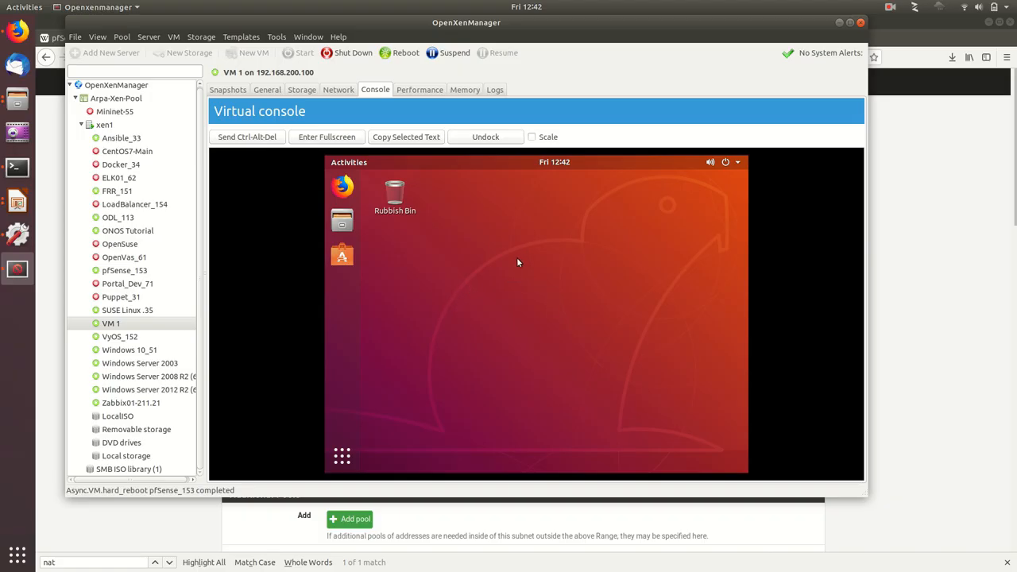
Step: In VM 1's wired network settings, turn on the Ethernet (eth1) connection
click(735, 163)
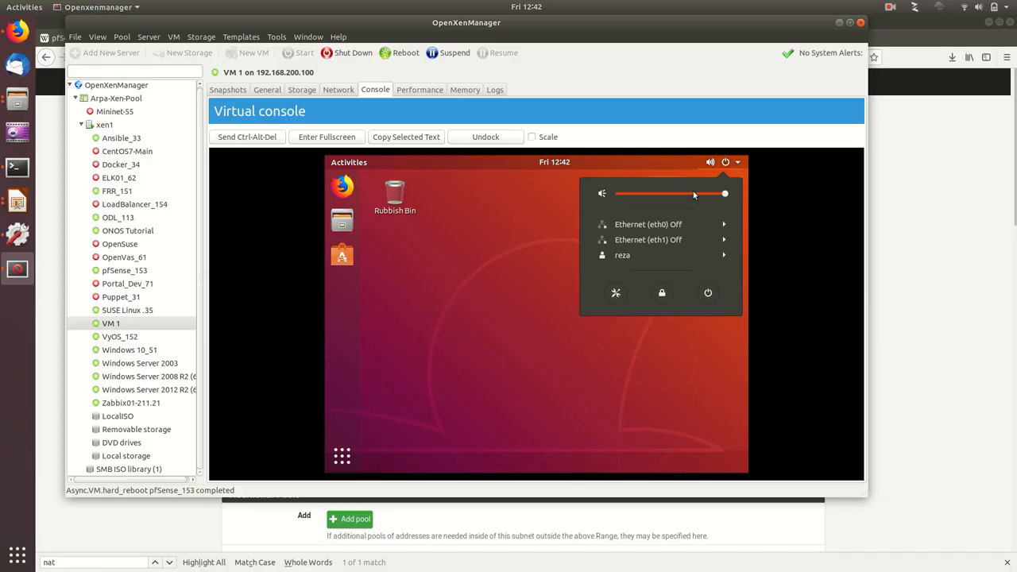
click(650, 244)
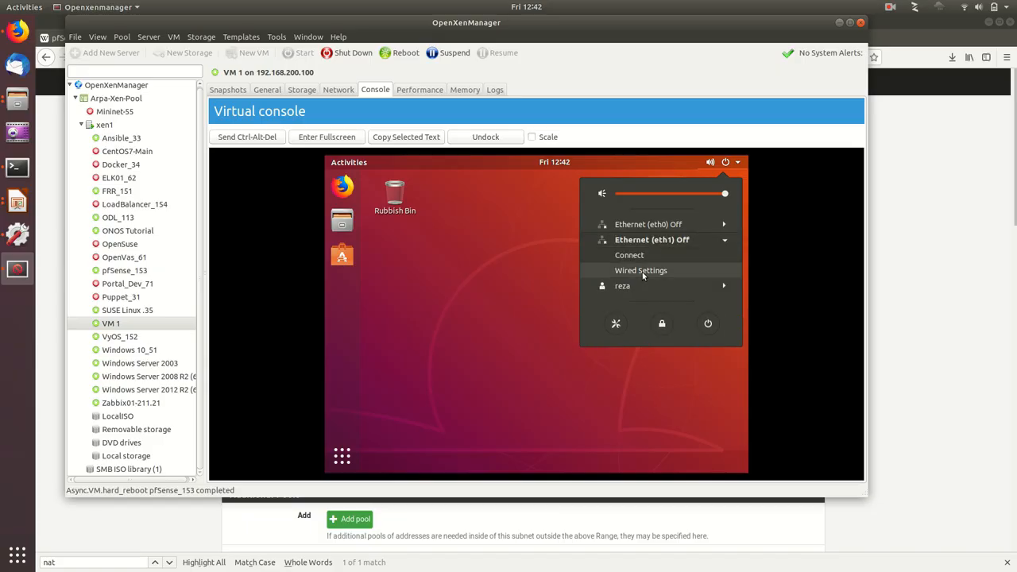
click(642, 270)
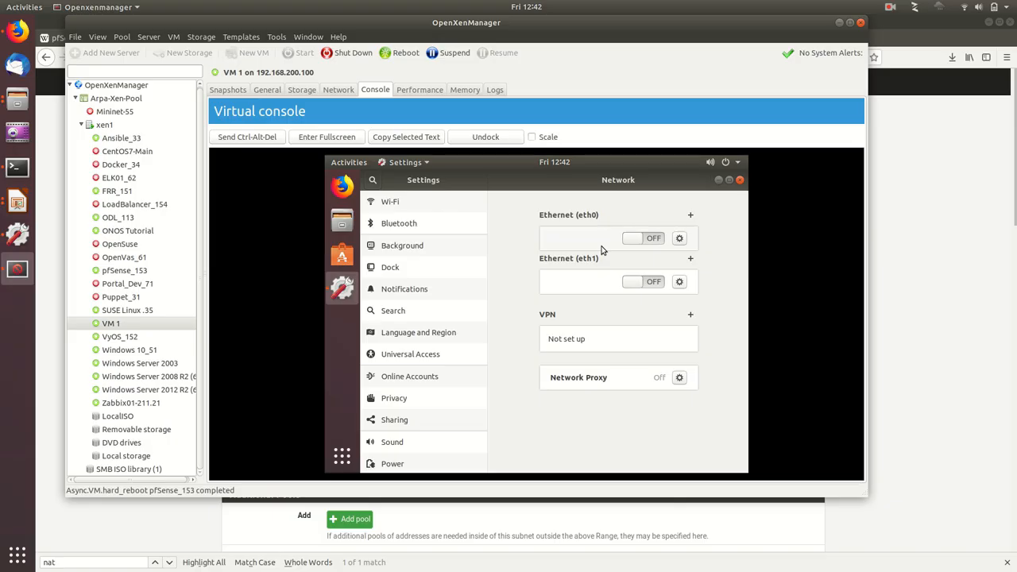
click(639, 284)
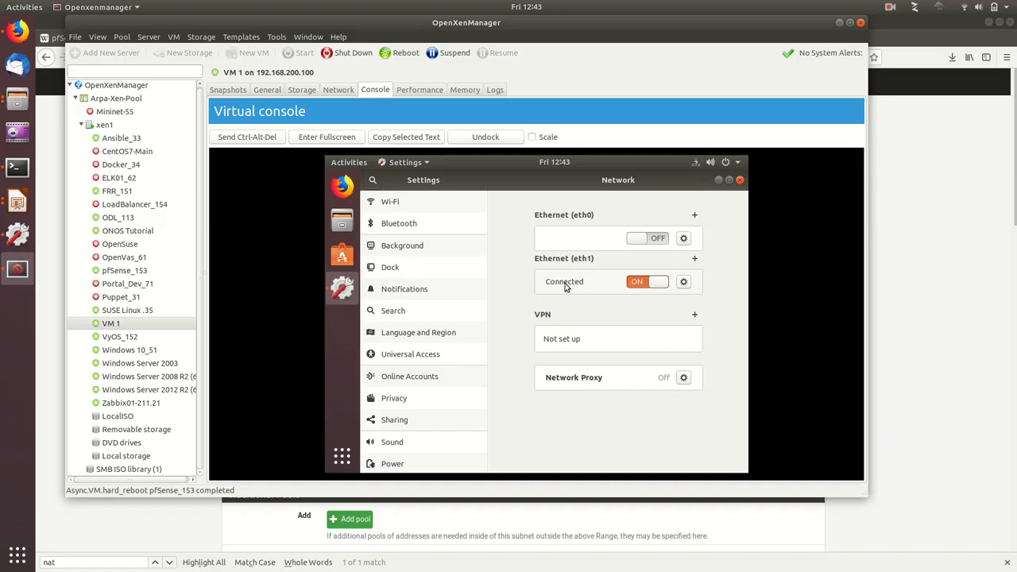
Step: Inspect the eth1 connection's assigned IPv4 address, default route, DNS and IPv4 method, then apply and close the network settings
click(681, 286)
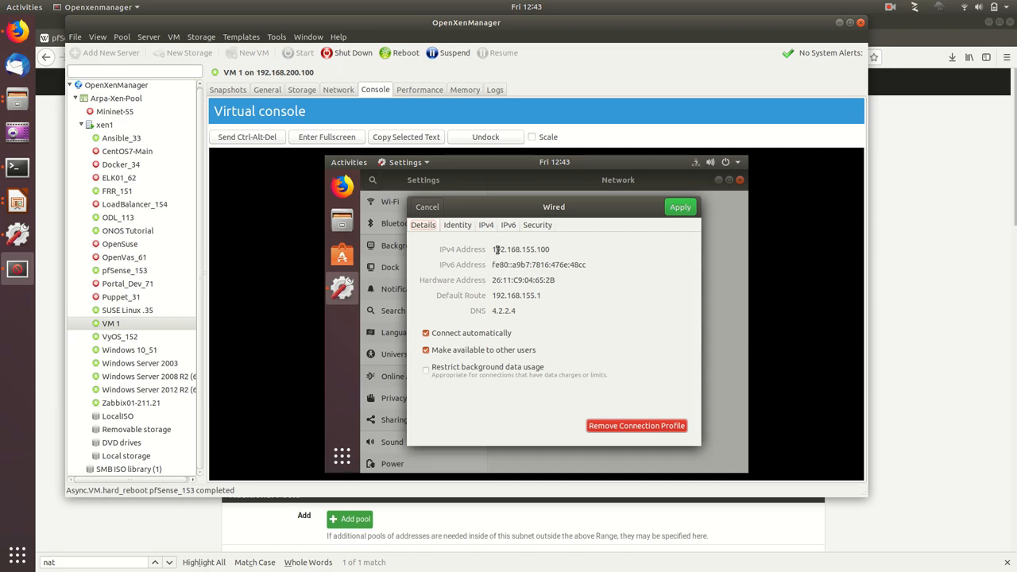
drag(497, 249, 552, 251)
click(488, 226)
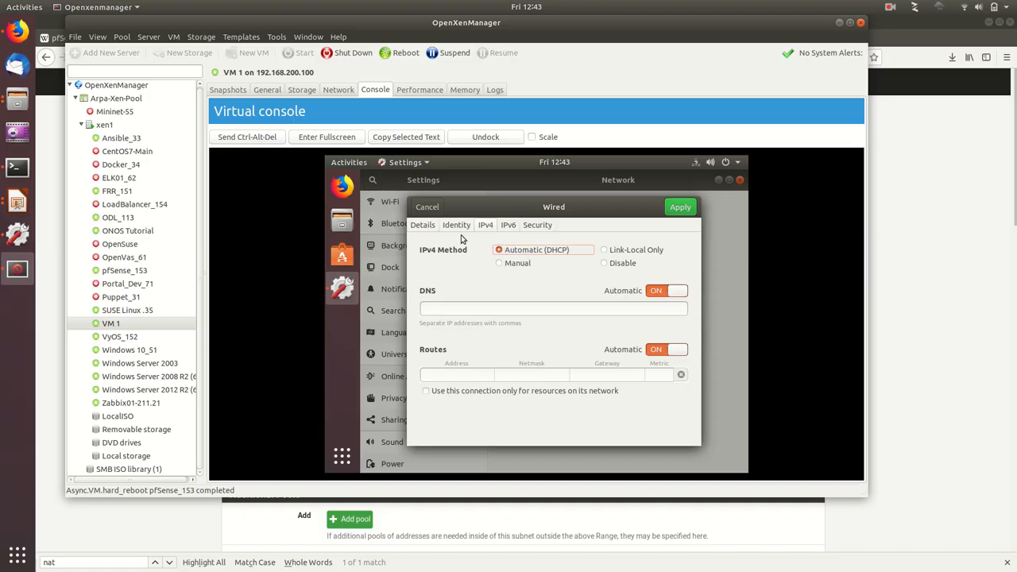
click(424, 227)
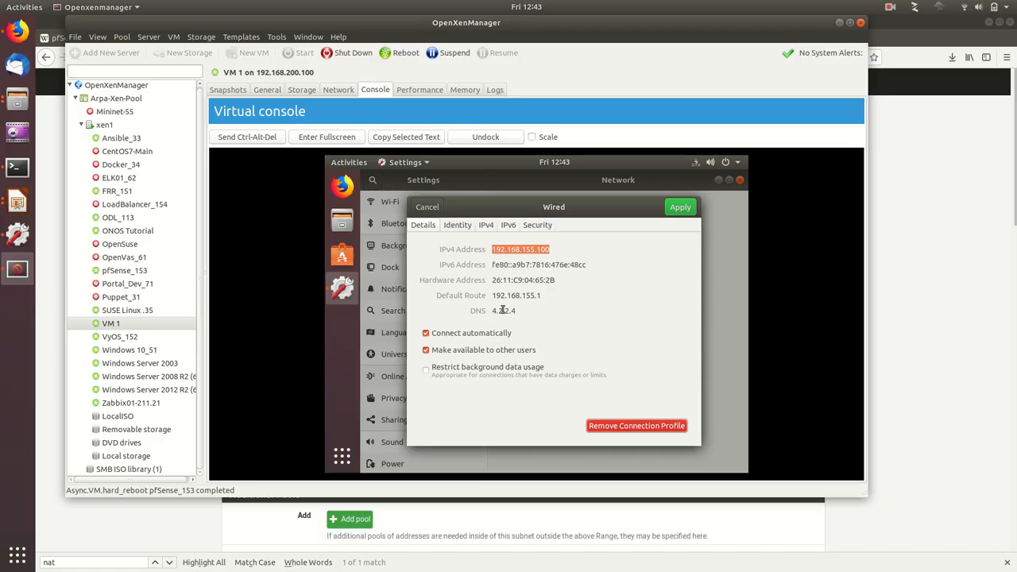
click(673, 208)
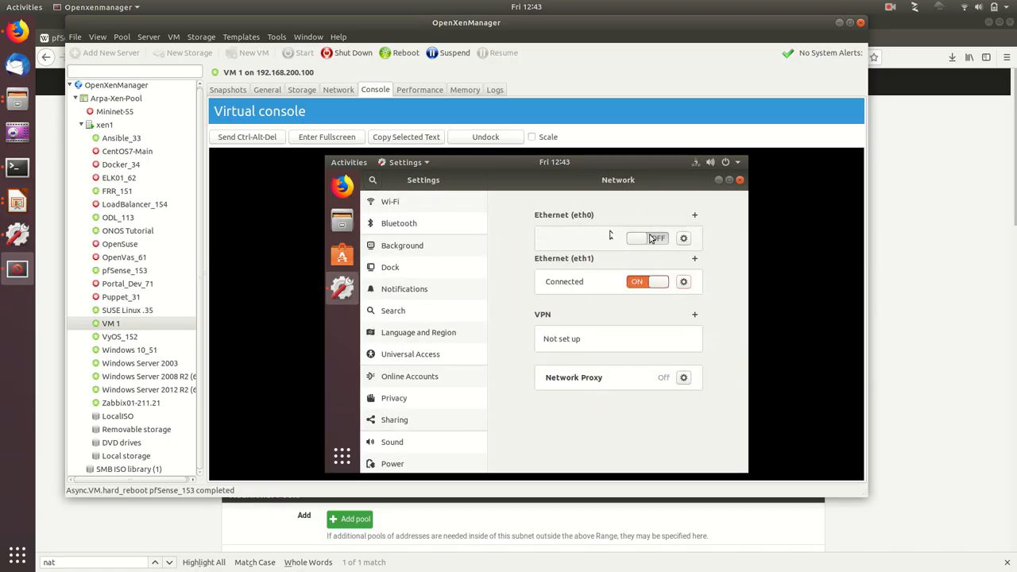
click(739, 181)
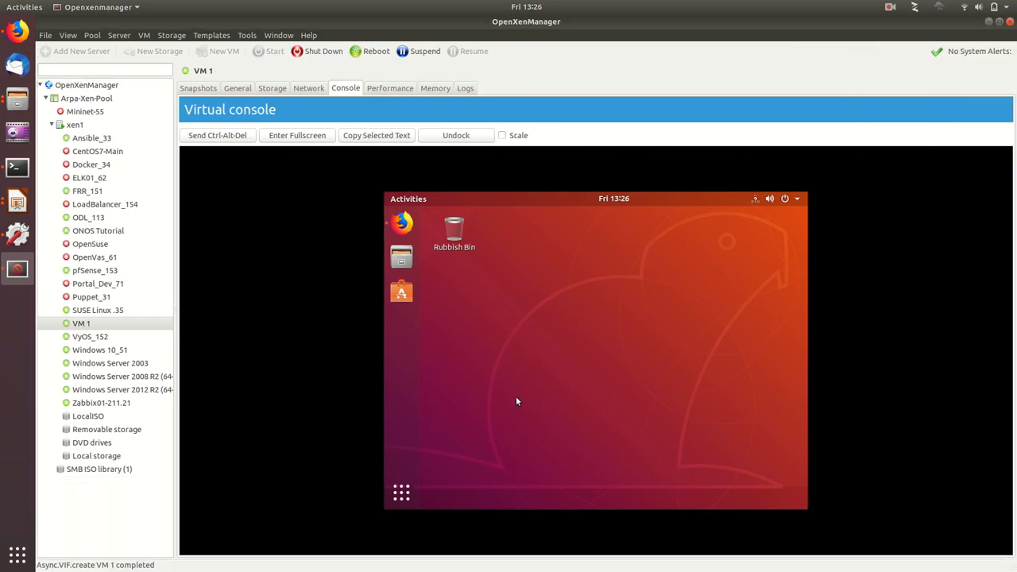
Step: Open a terminal on VM 1, ping 4.2.2.4 to test outside connectivity, and stop the ping after several replies
click(402, 492)
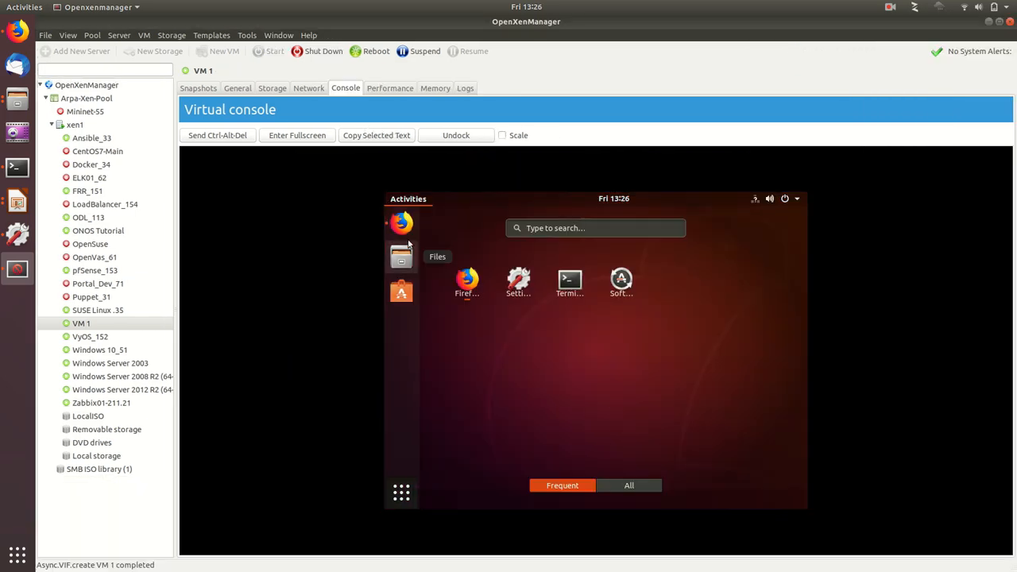
click(566, 274)
text(ping 4.2)
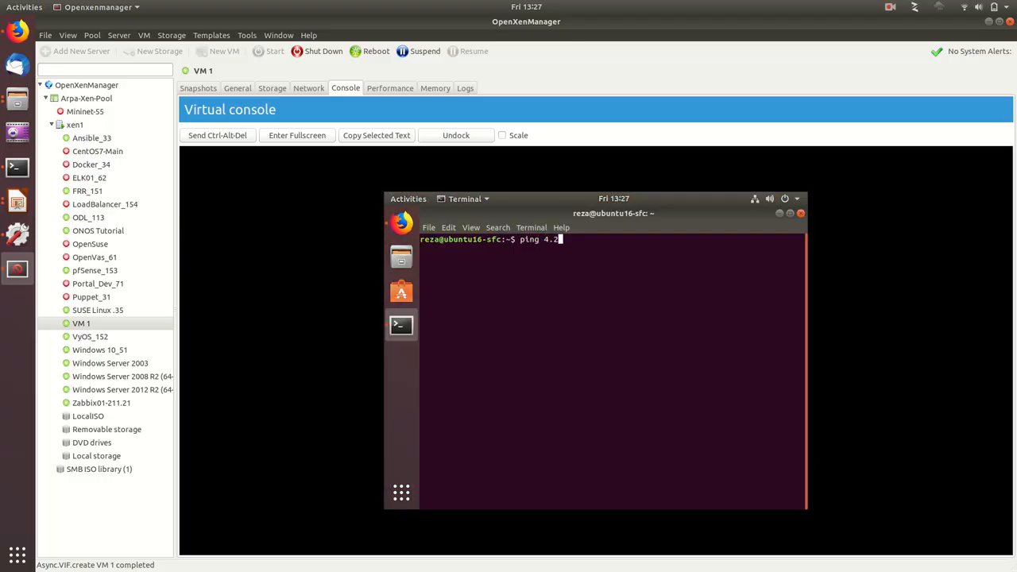
text(.2.4)
key(Return)
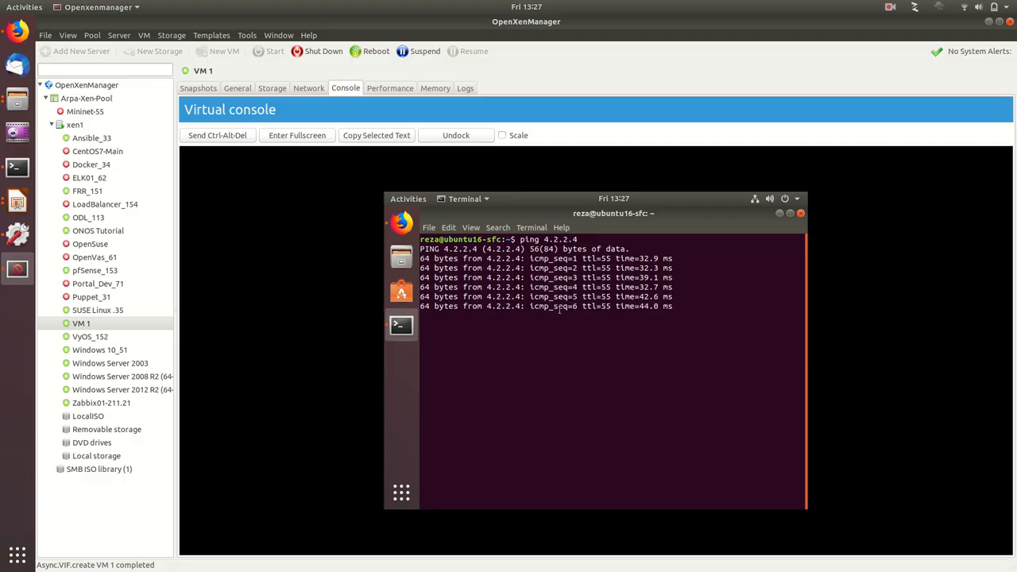
key(ctrl+c)
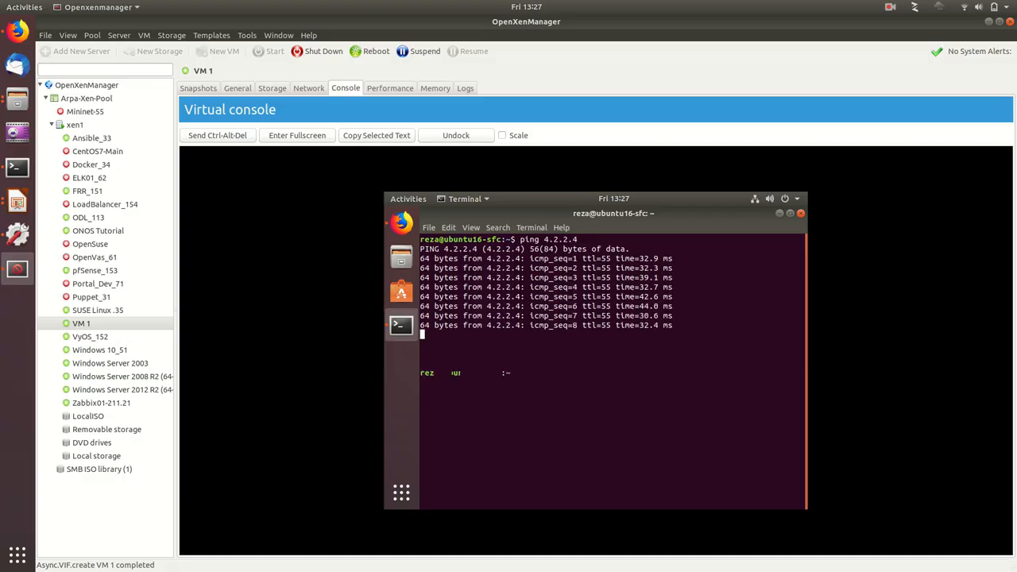
Step: Switch to the Videos2.odp presentation in LibreOffice Impress, review the virtual firewall demo diagram and leave nothing selected
click(18, 203)
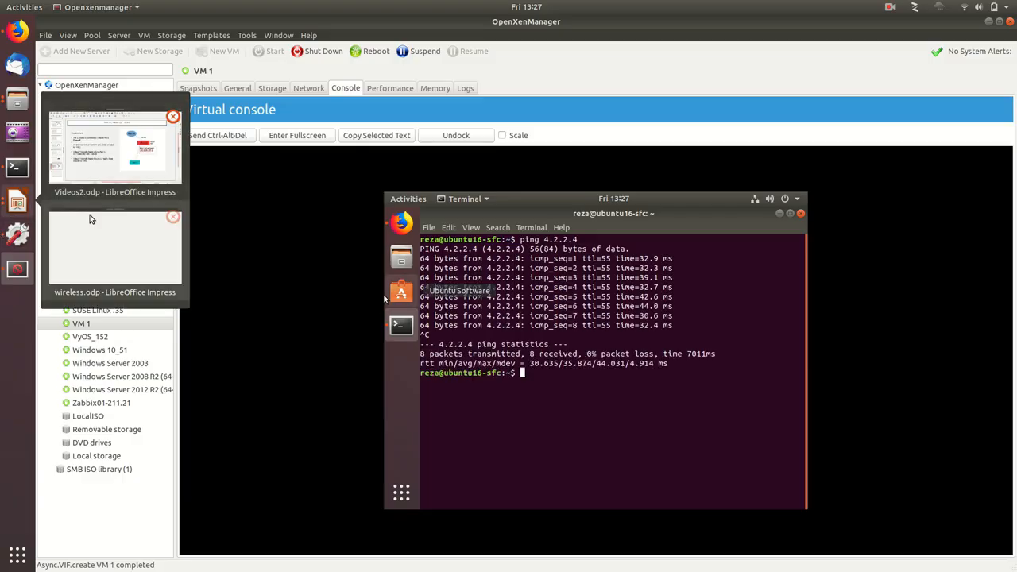
click(90, 163)
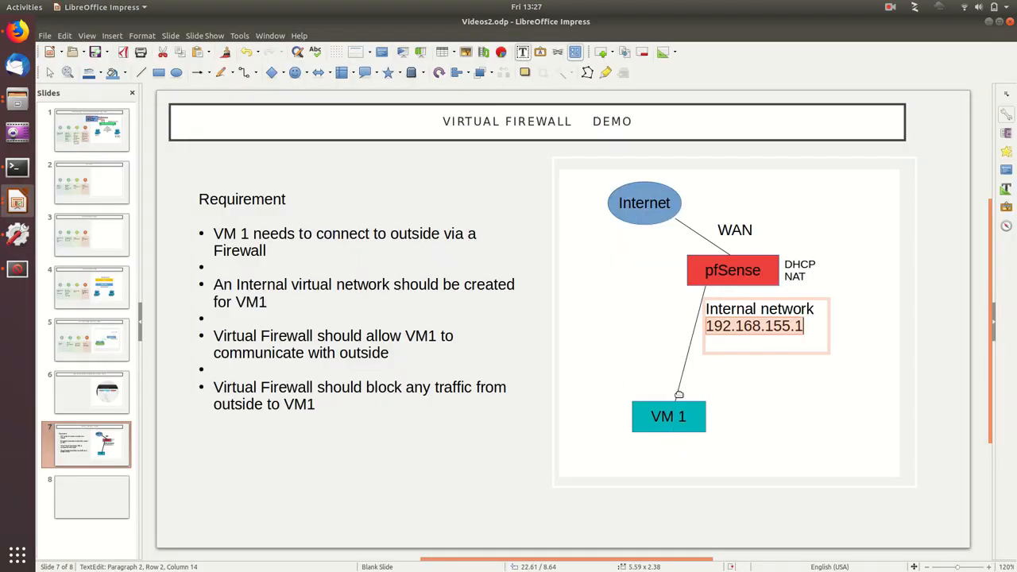
click(625, 340)
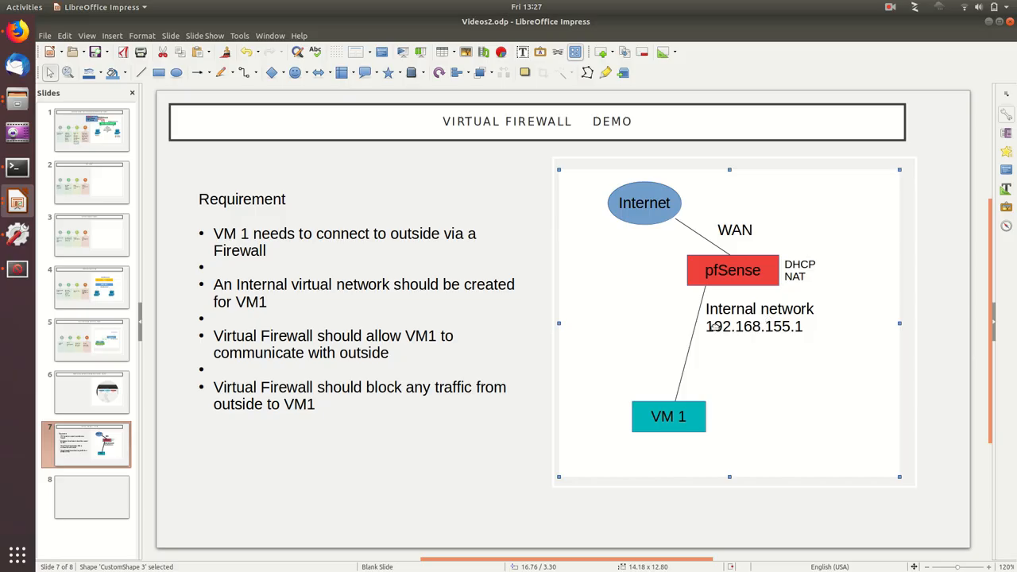
click(732, 376)
key(Escape)
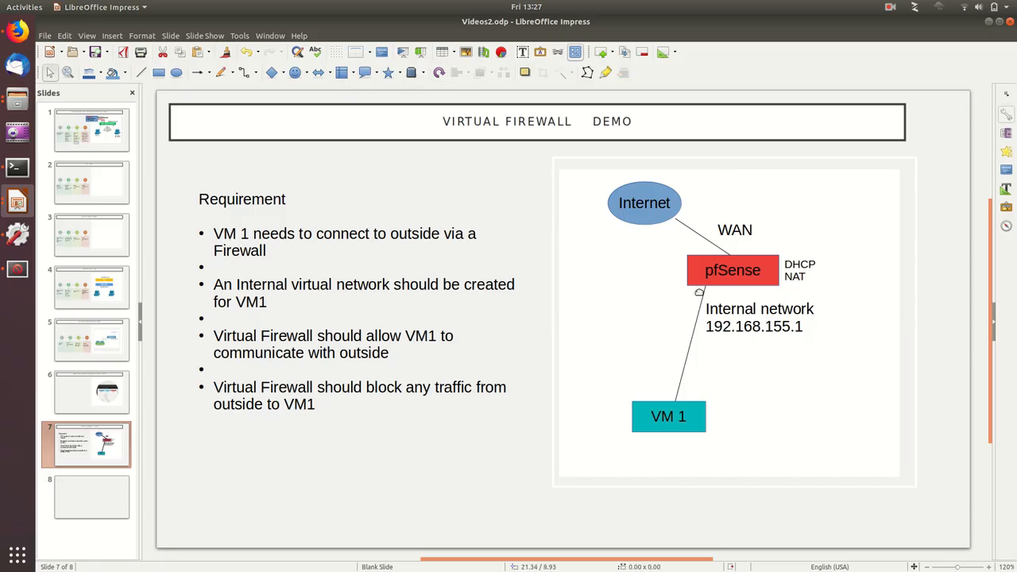